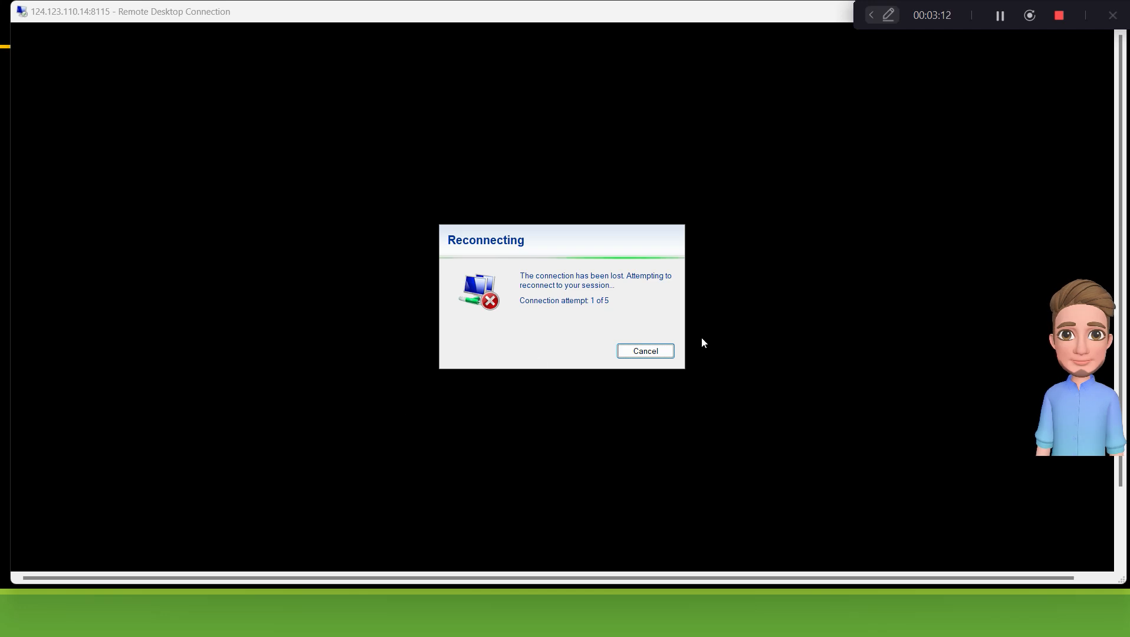
Step: Cancel the Remote Desktop reconnection attempt
click(659, 351)
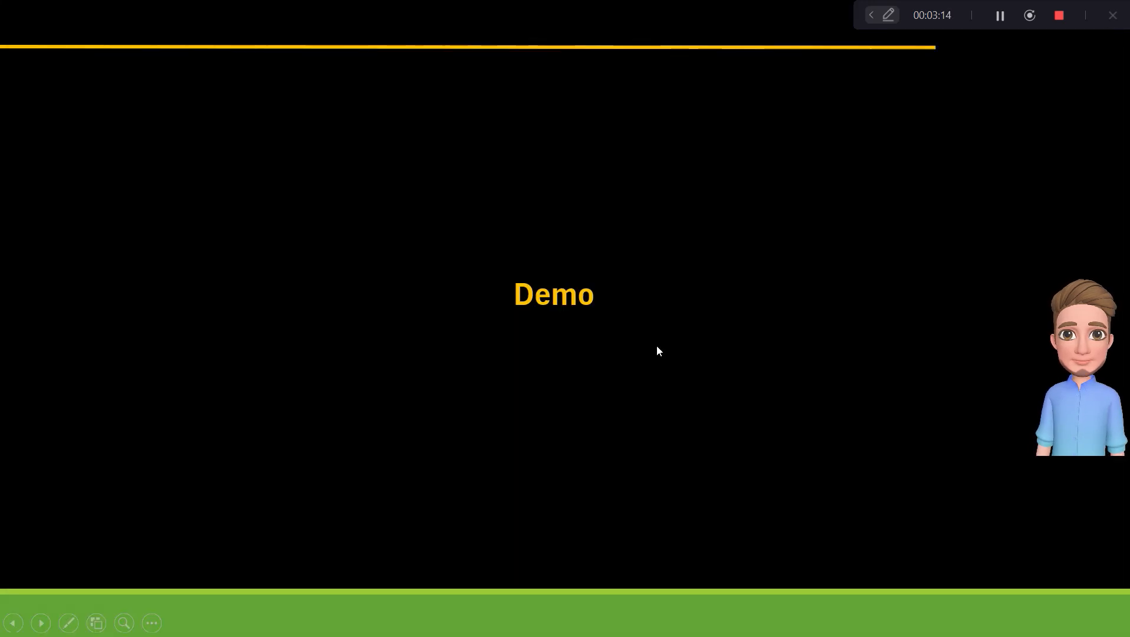
key(super)
text(M)
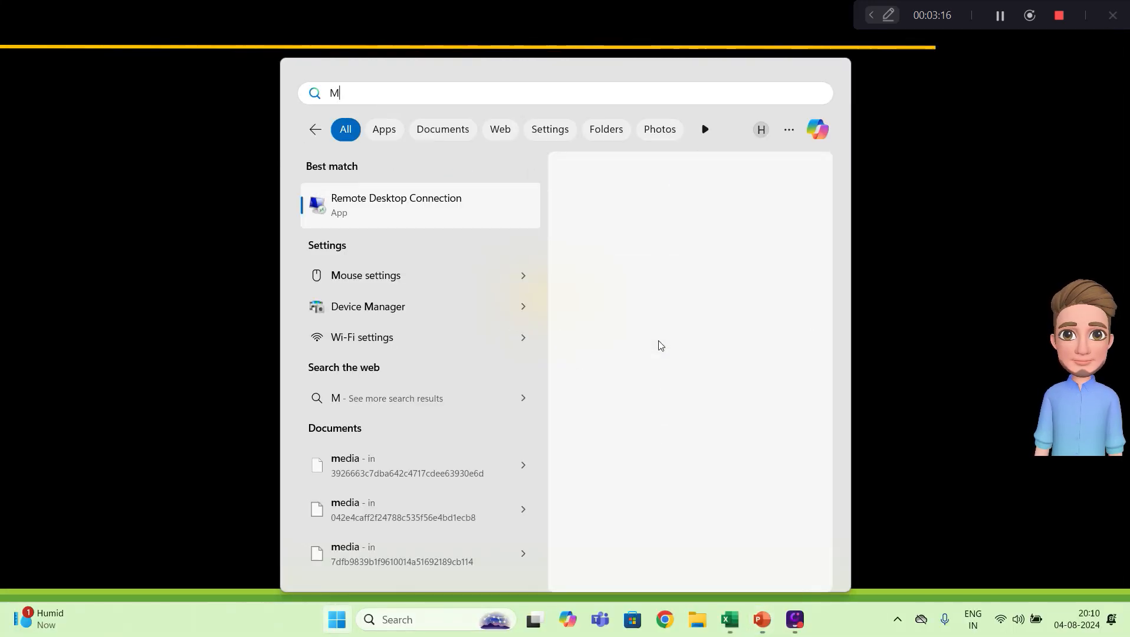
key(Escape)
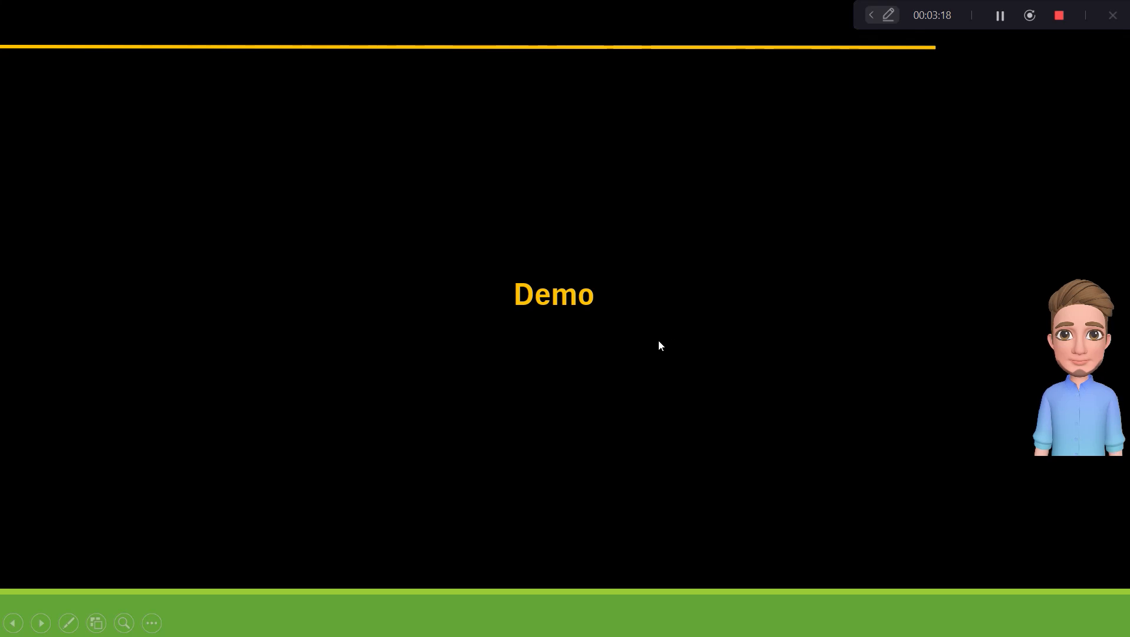
click(1001, 18)
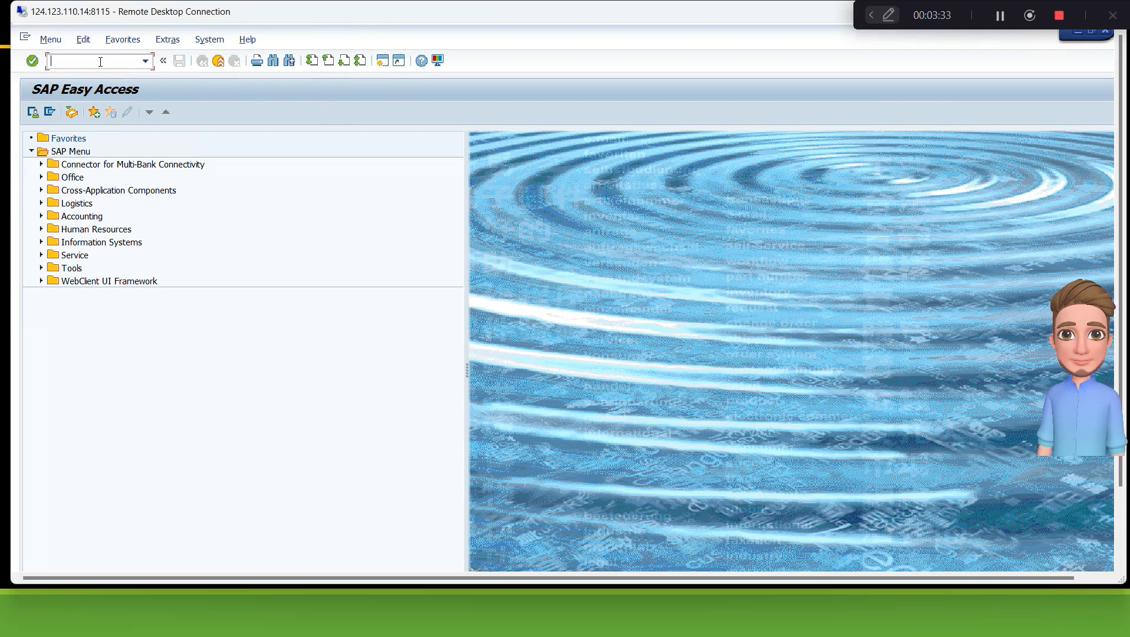
Step: Open the standard cost center hierarchy with transaction /NOKEN for controlling area B100
text(/N)
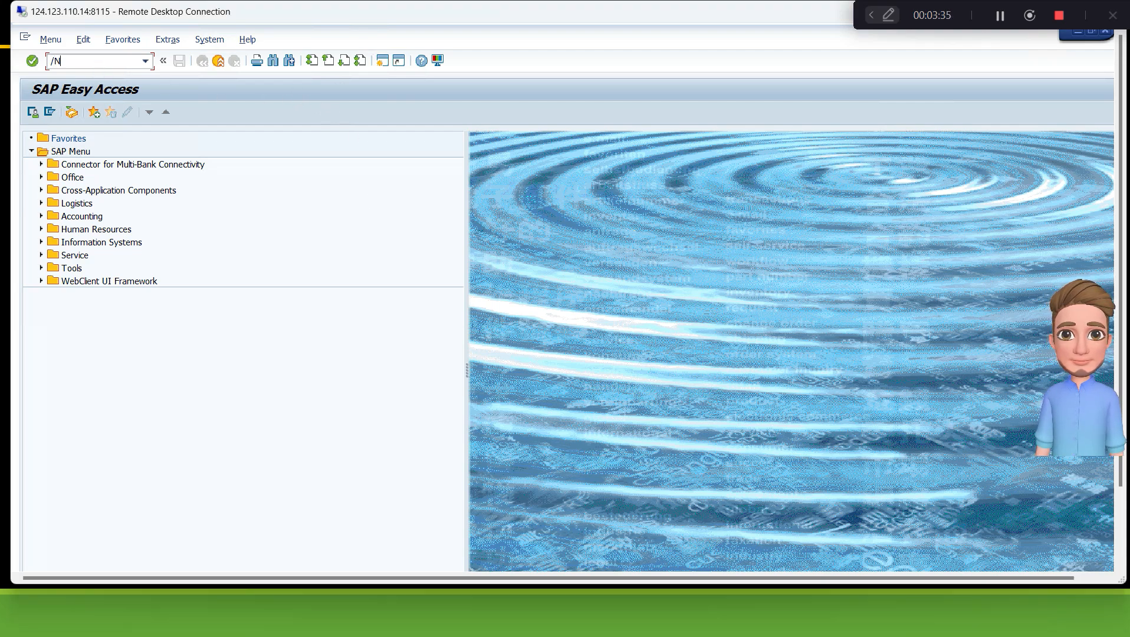
text(OKEN)
key(Return)
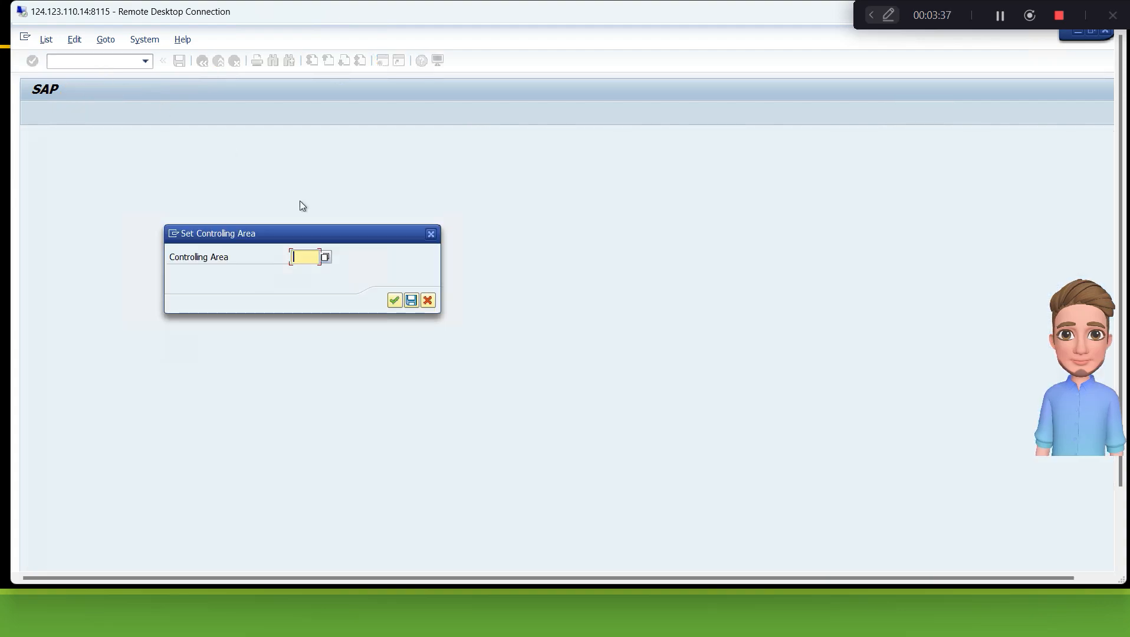
text(B100)
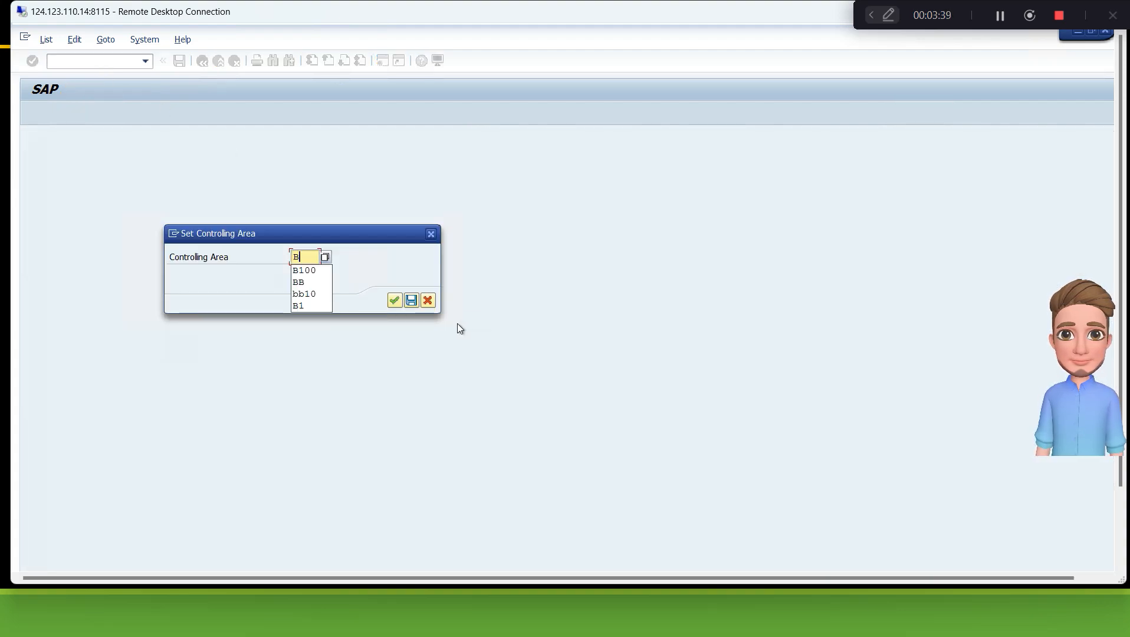
key(Return)
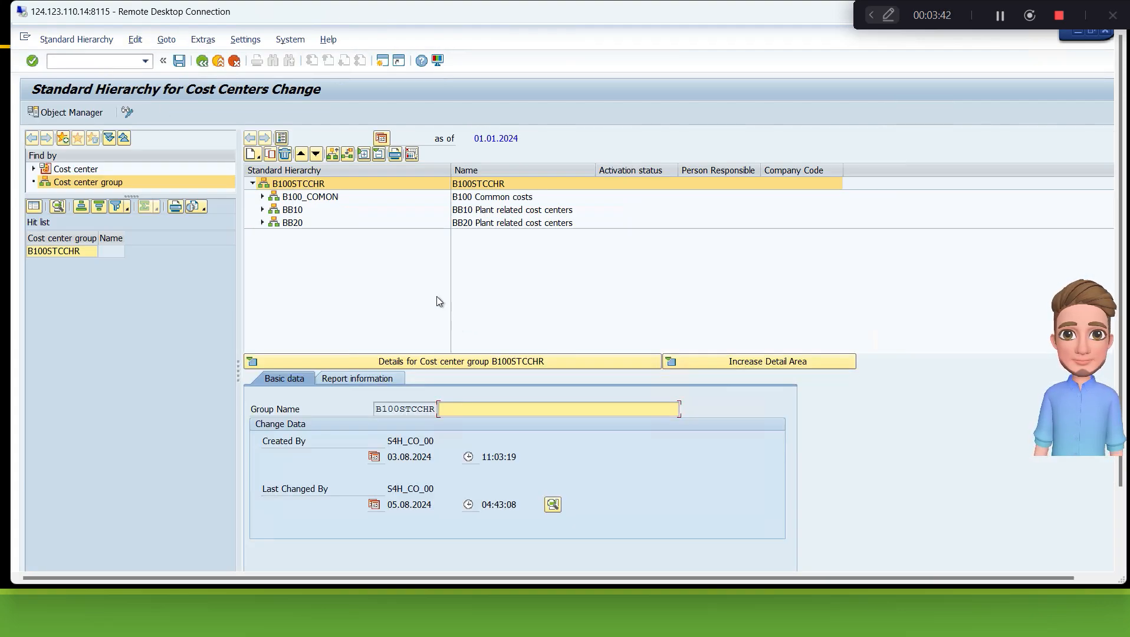
Step: Expand the groups B100_COMON, BB10 and BB10_C and display the details of cost center BB10QUALTY
click(262, 197)
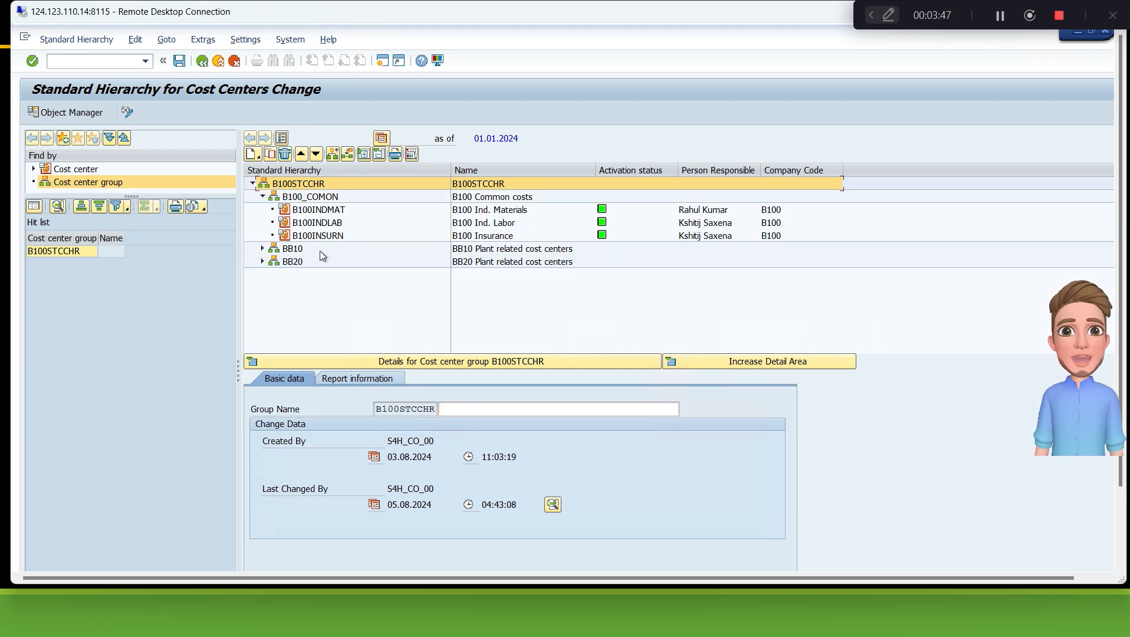
click(262, 249)
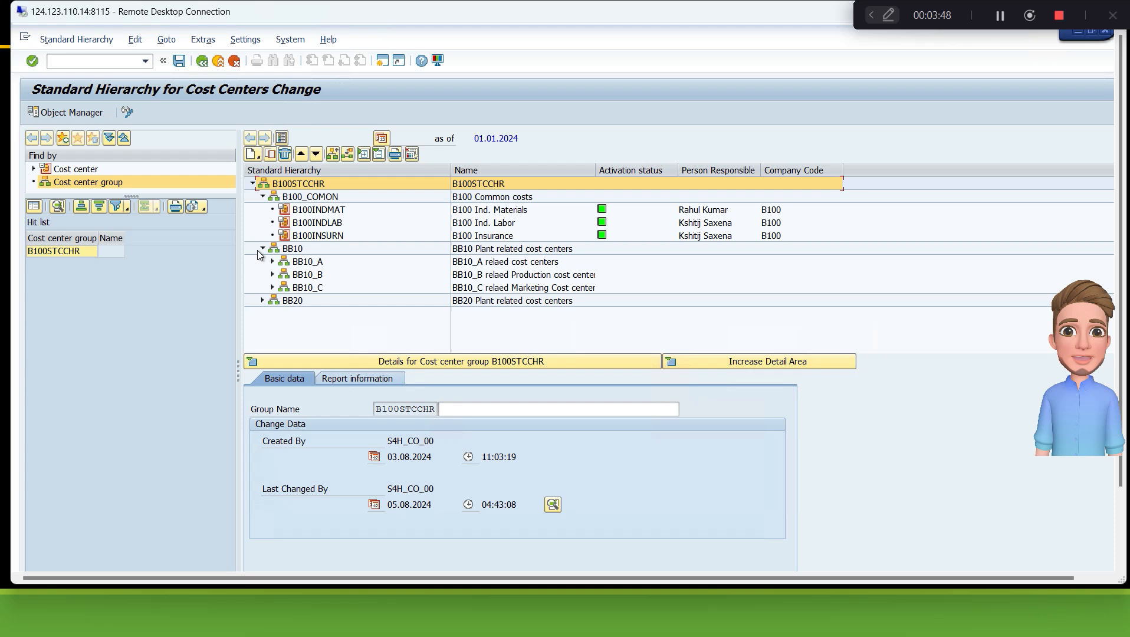
click(273, 288)
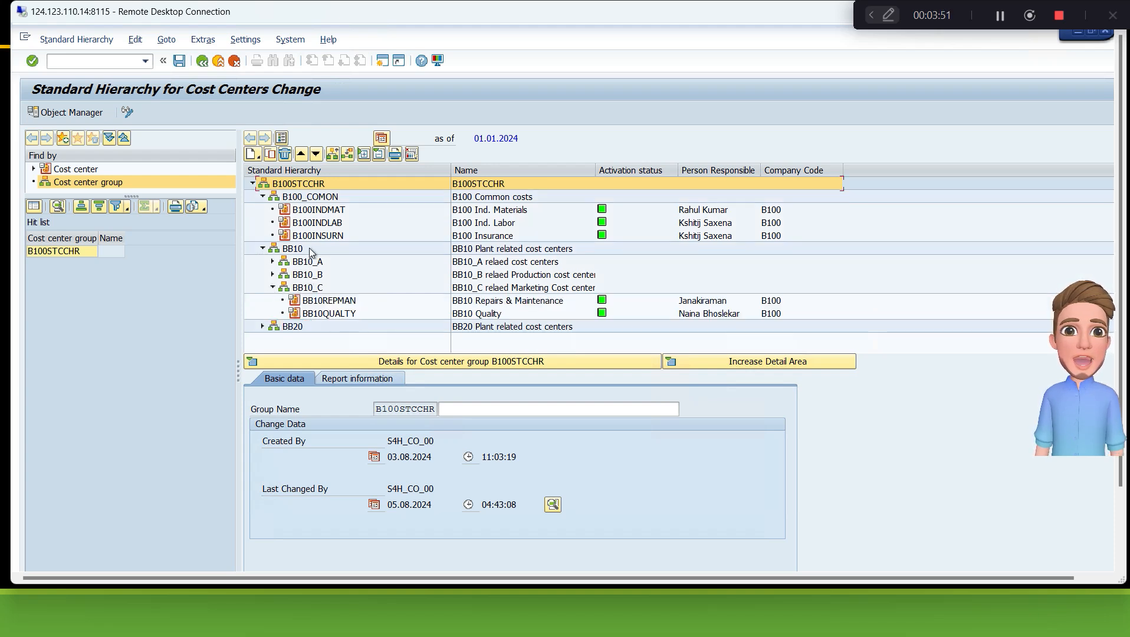
click(339, 303)
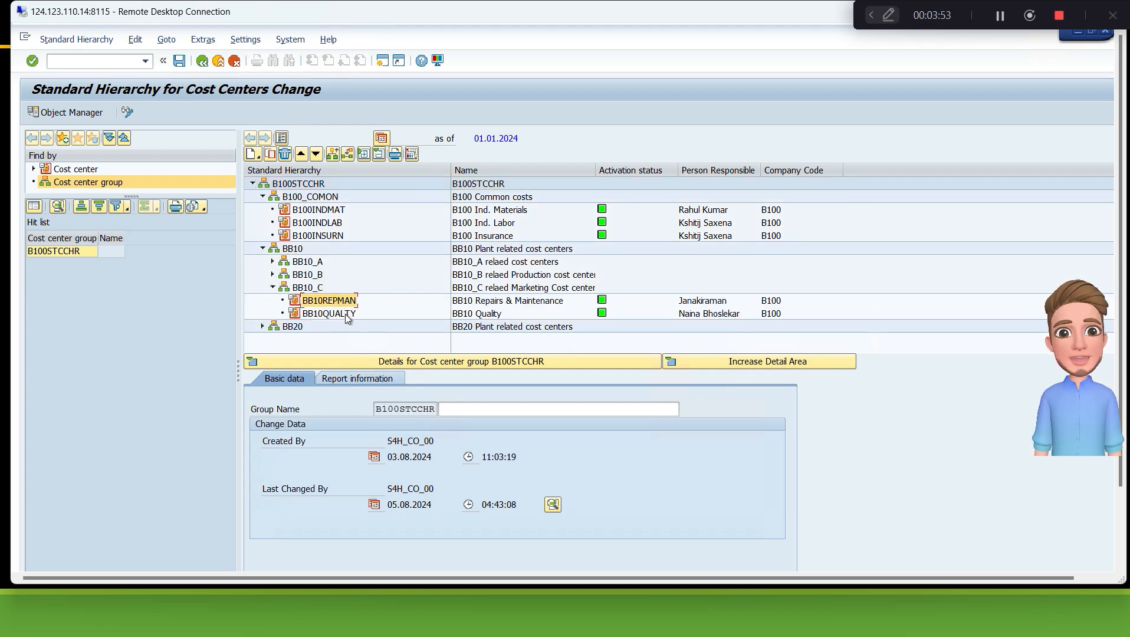
double_click(347, 314)
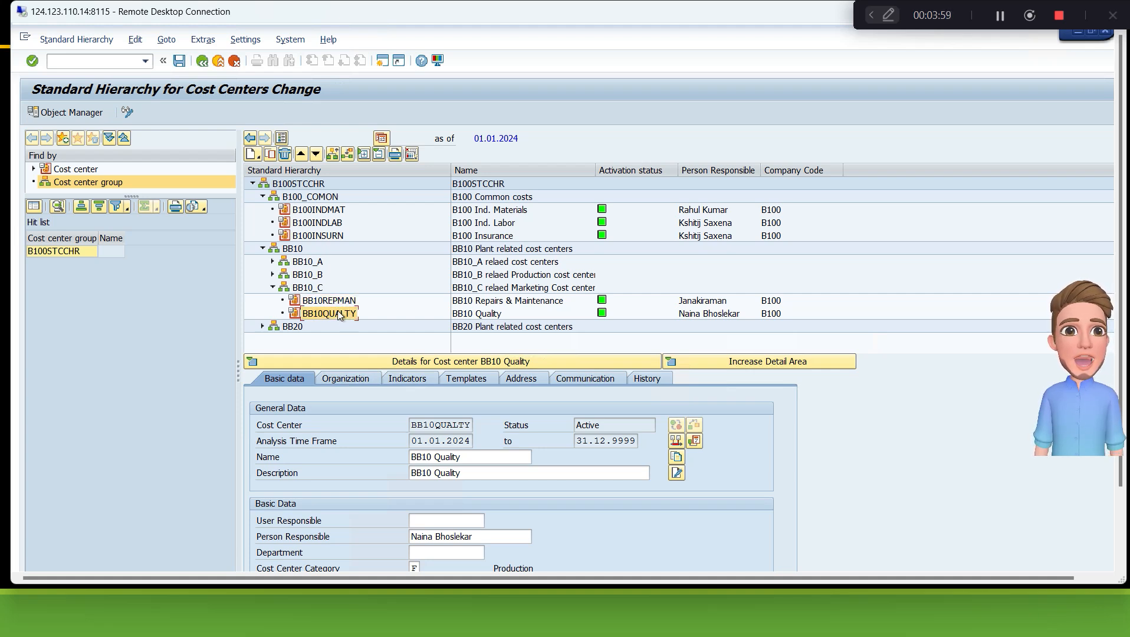
Step: Open cost element and activity input planning with transaction /NKP06
click(111, 63)
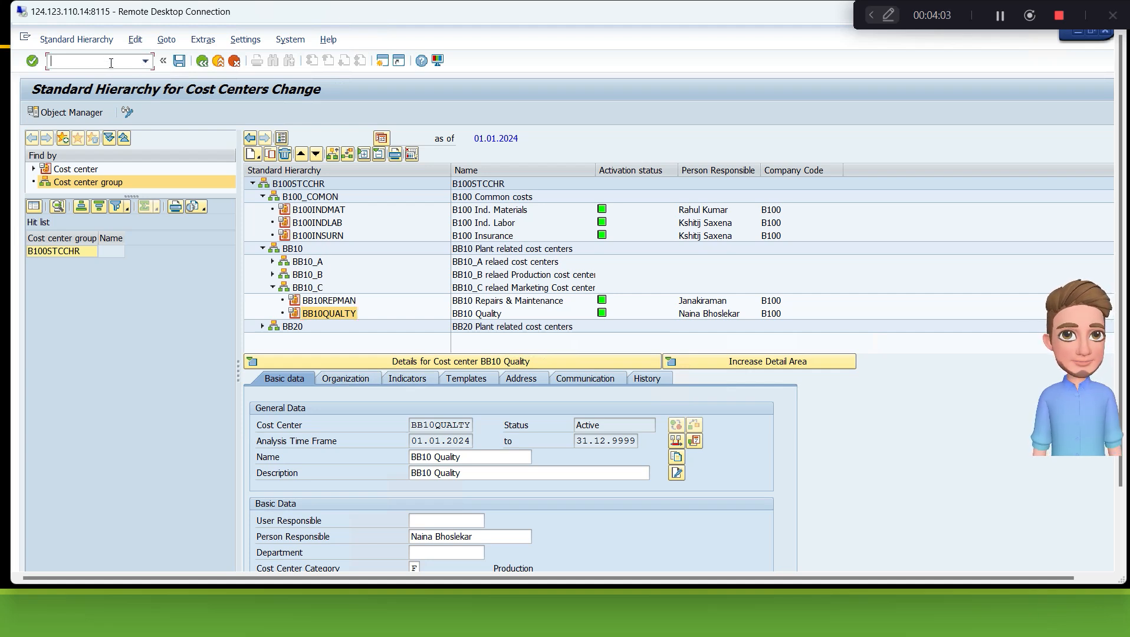
text(/NKP)
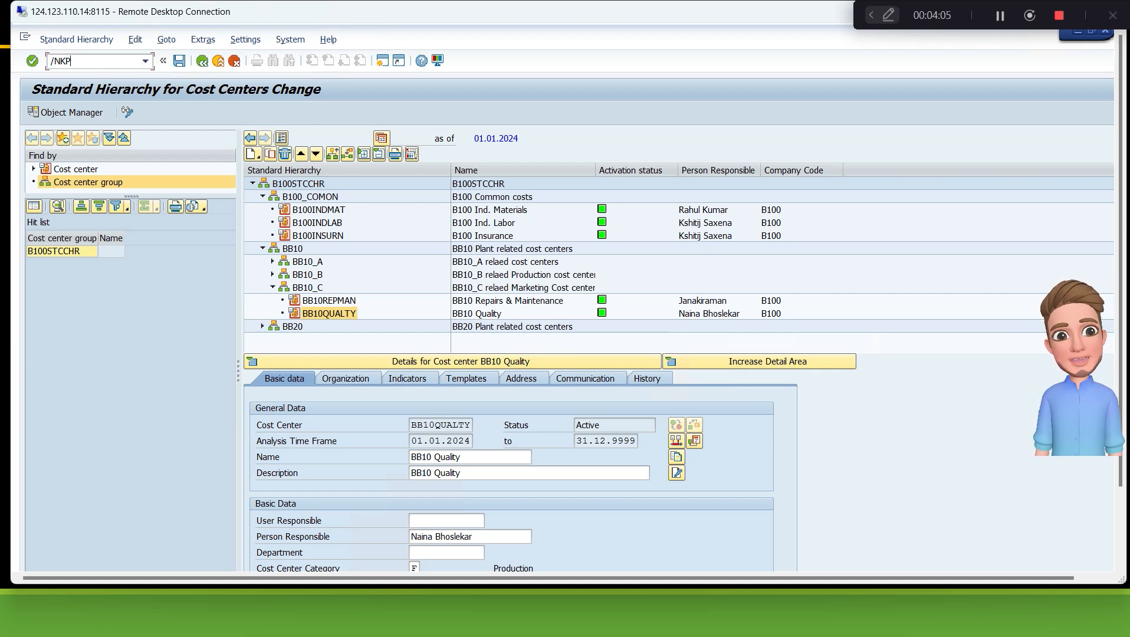
text(06)
key(Return)
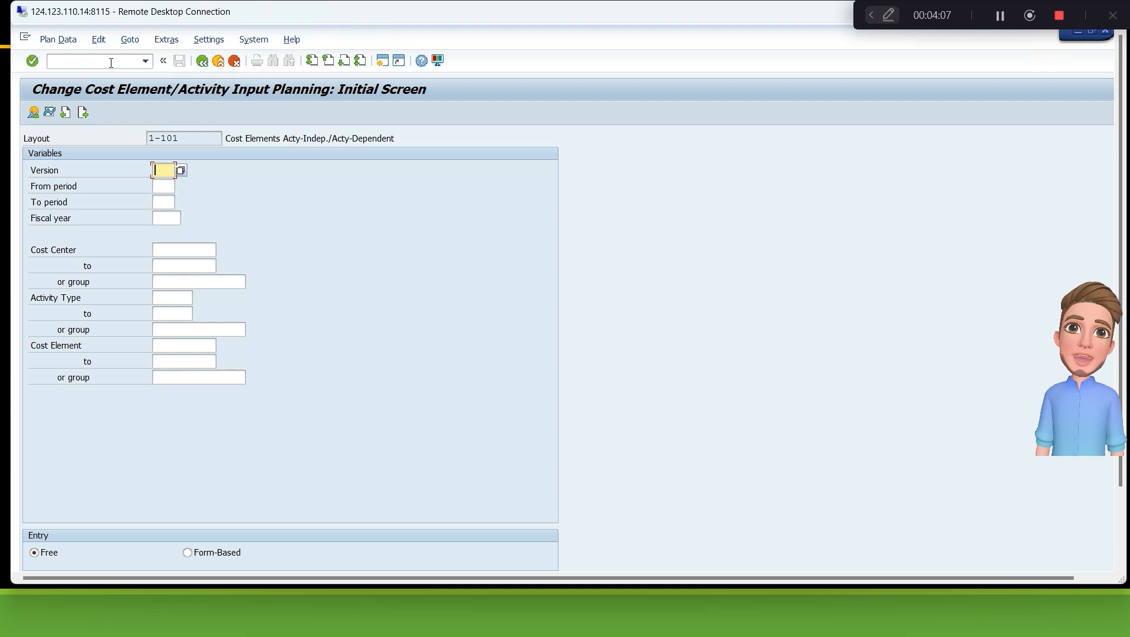
Step: Set the planning version to 0, the periods from 1 to 12 and the fiscal year to 2024
text(0)
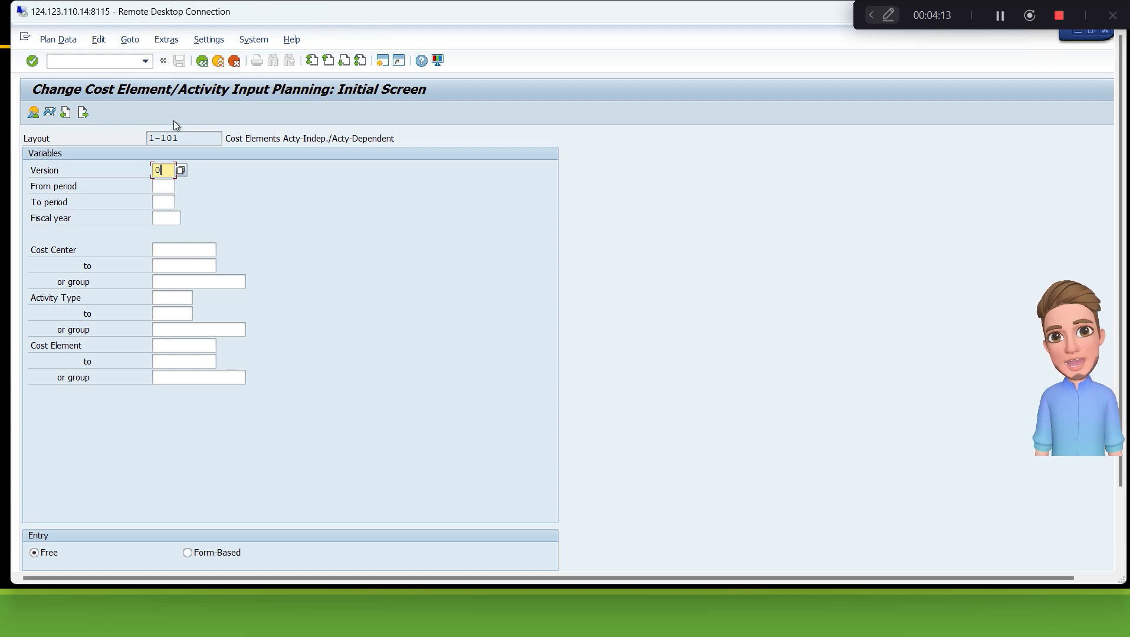
click(166, 186)
text(1)
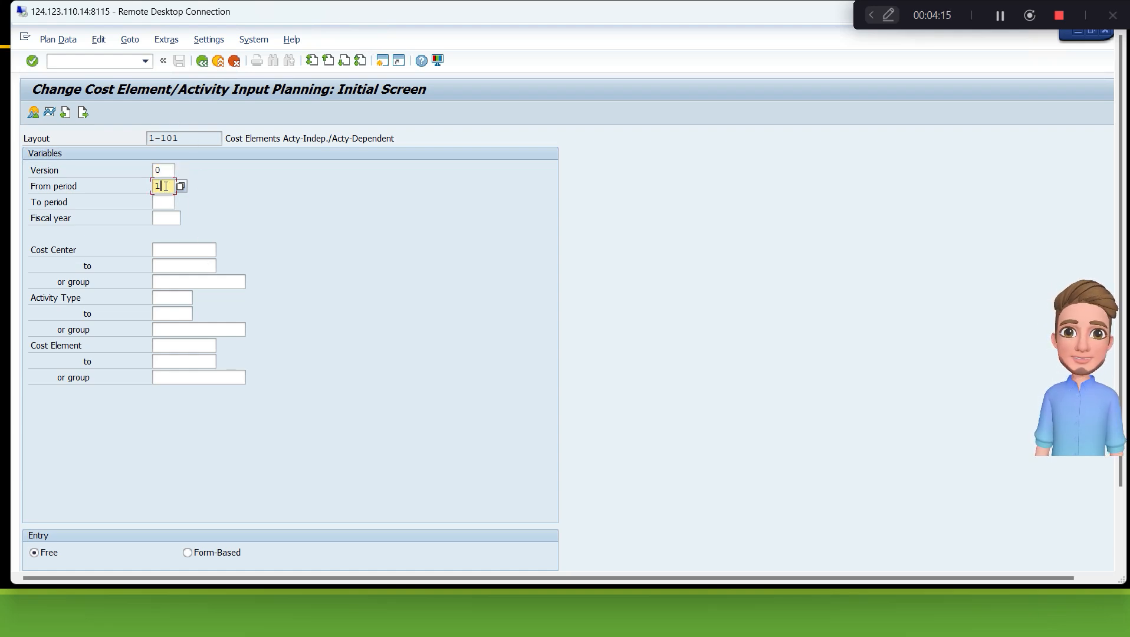
key(Tab)
text(12)
key(Tab)
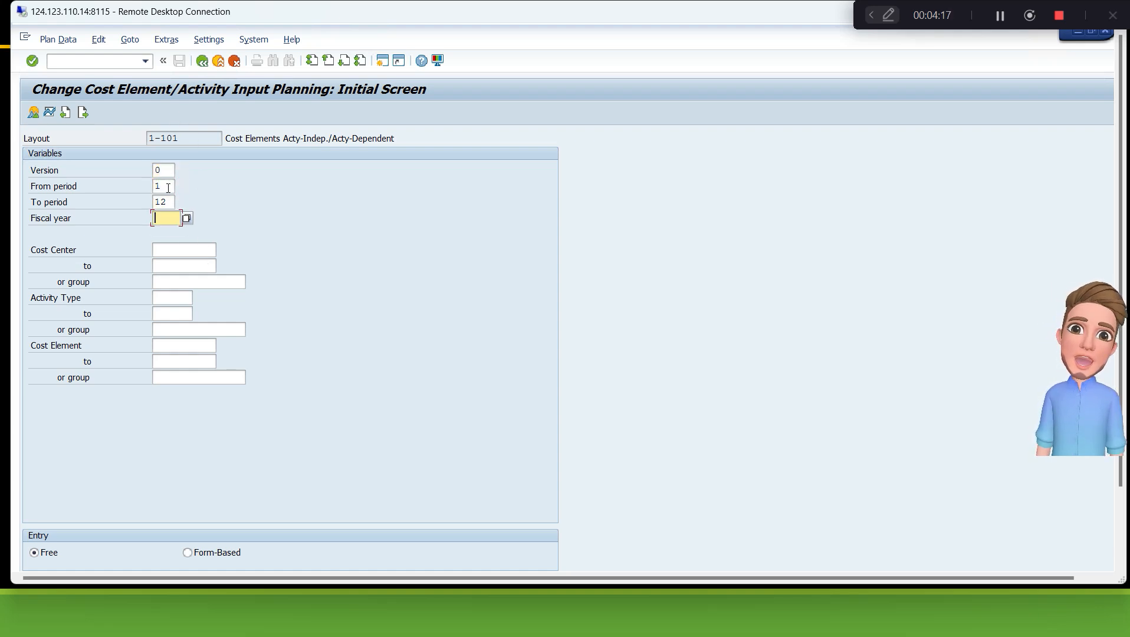
key(Tab)
key(shift+Tab)
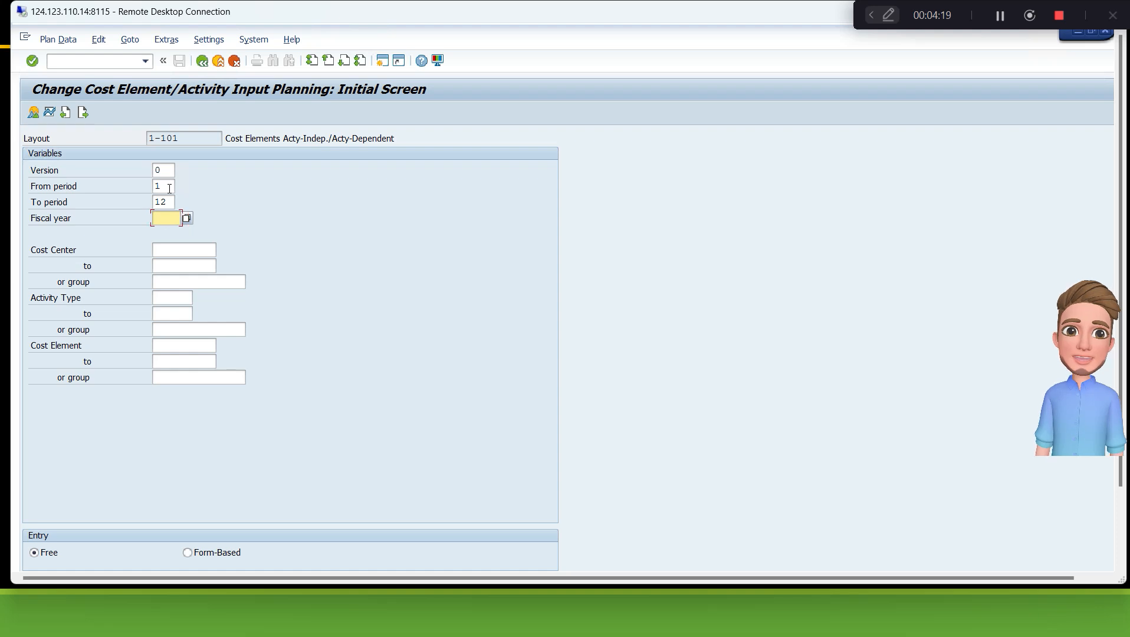
text(2024)
key(Tab)
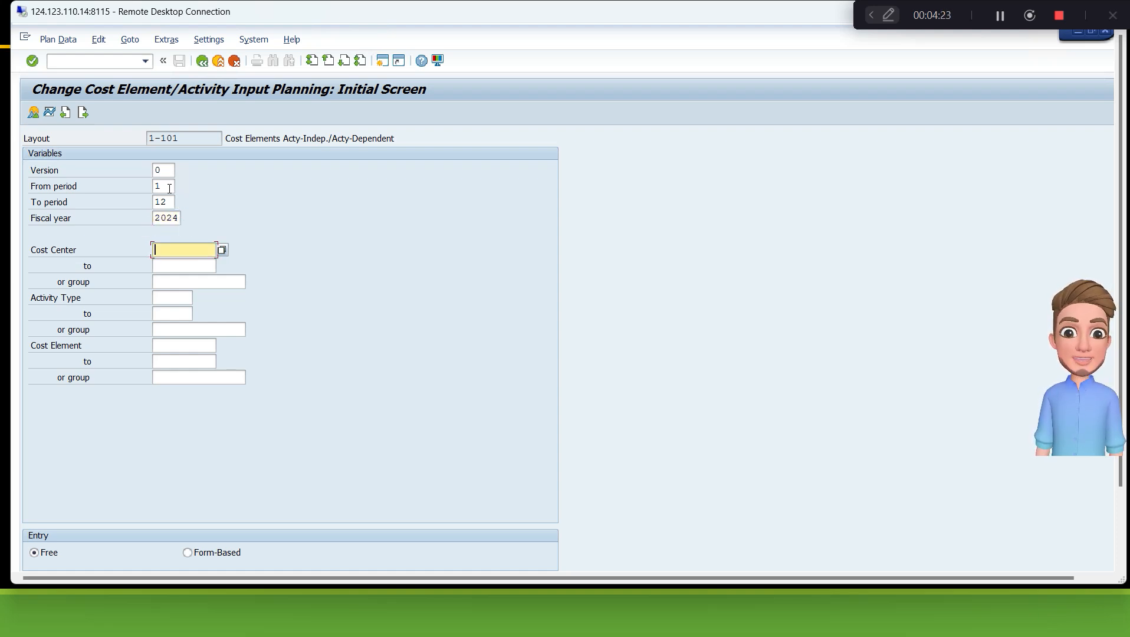
text(BB10GB)
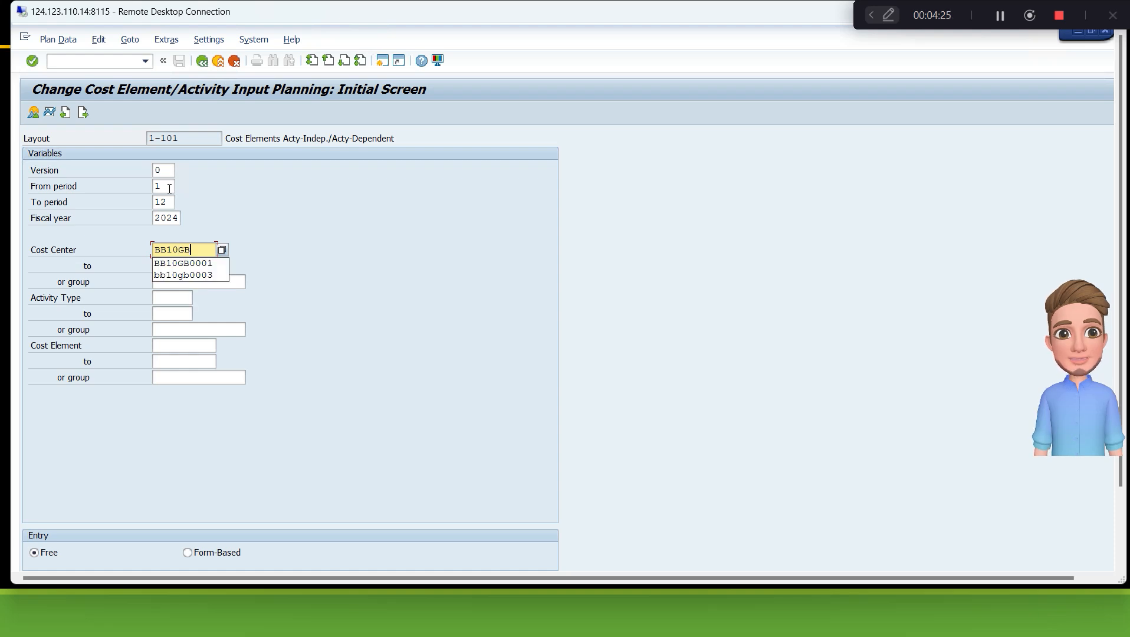
text(0001)
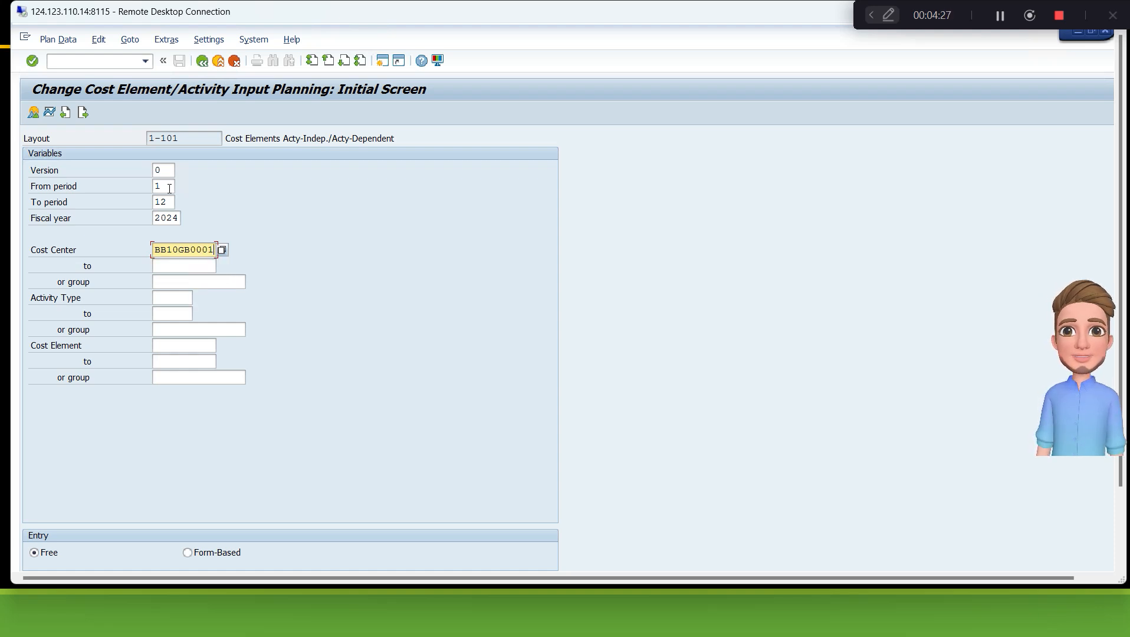
key(Tab)
key(Tab)
key(Tab)
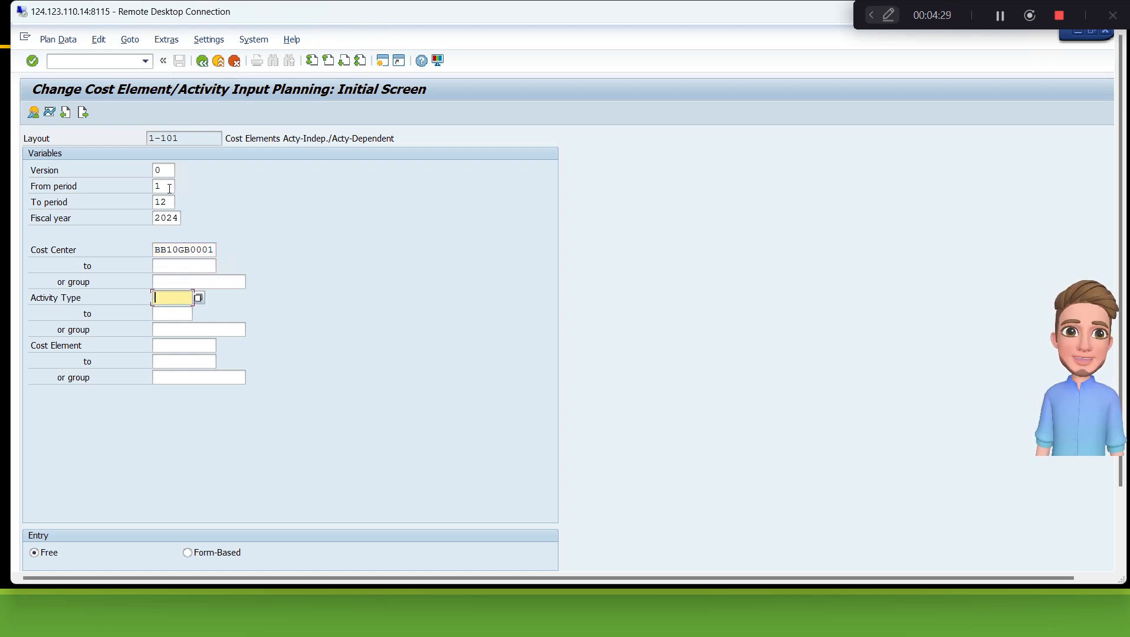
text(B10)
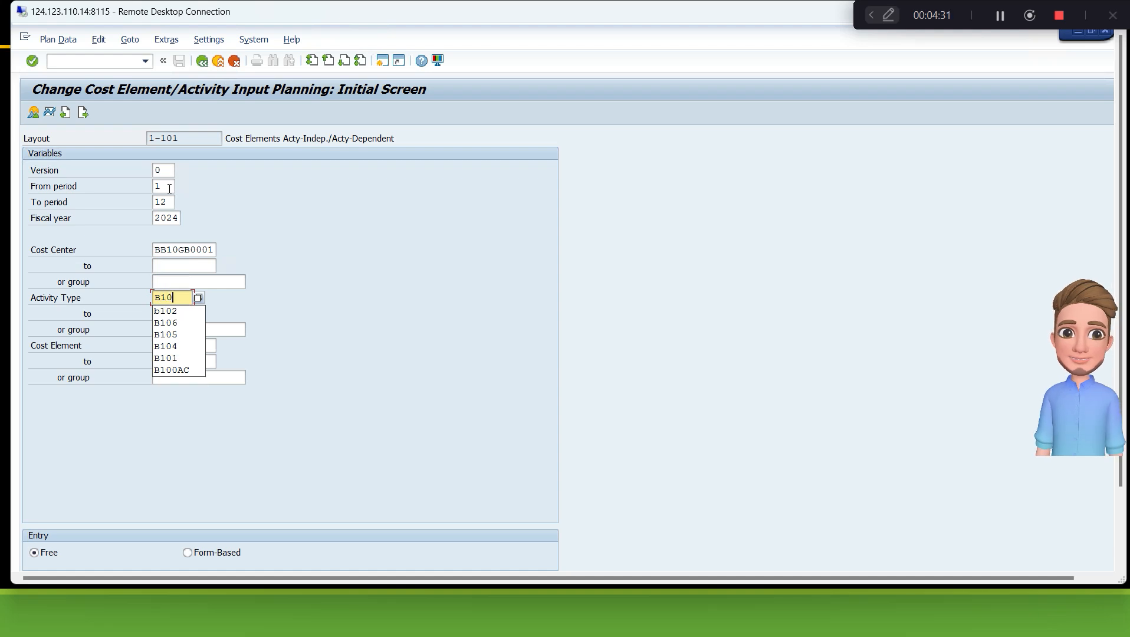
text(5)
key(Tab)
key(Tab)
key(Tab)
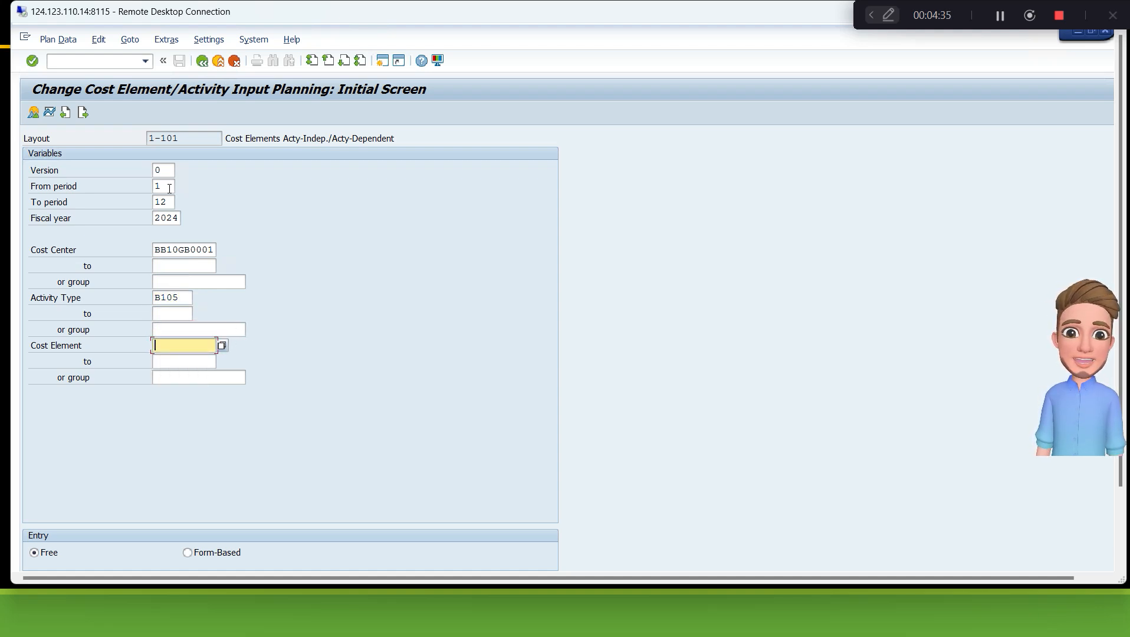
text(40100)
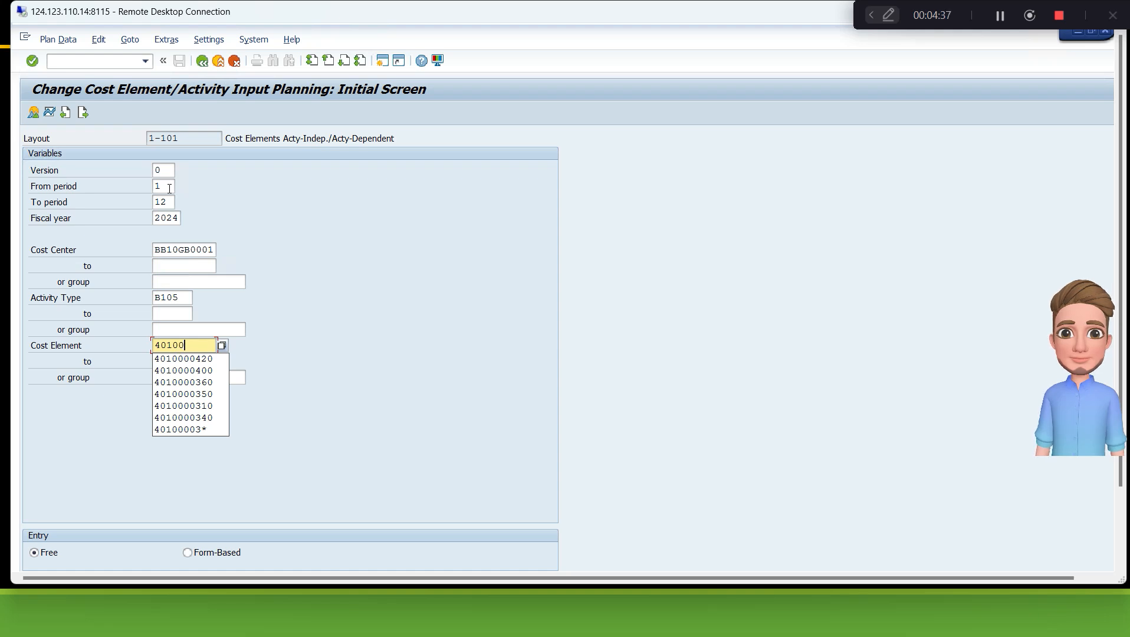
text(00350)
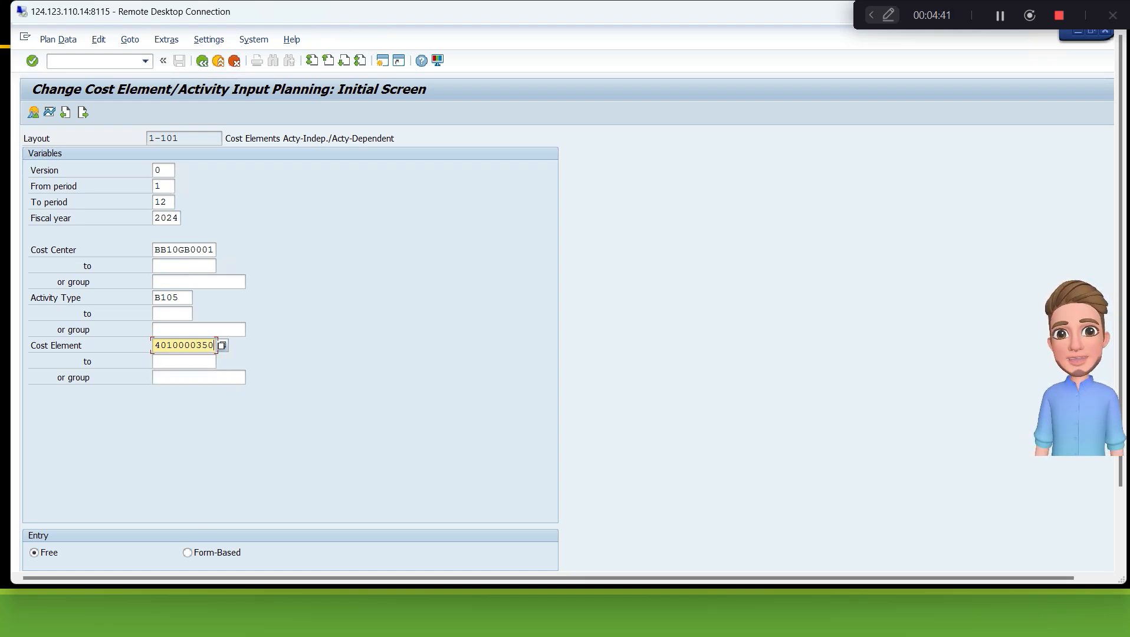
Step: Switch the entry mode to Form-Based and try to open the planning overview screen
click(199, 553)
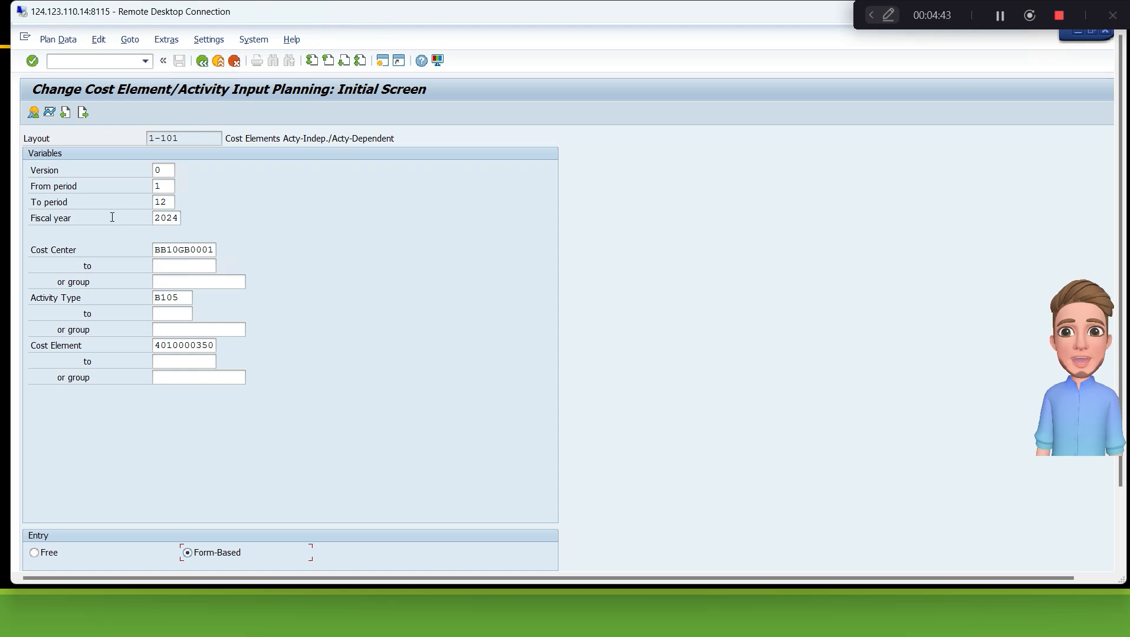
click(33, 112)
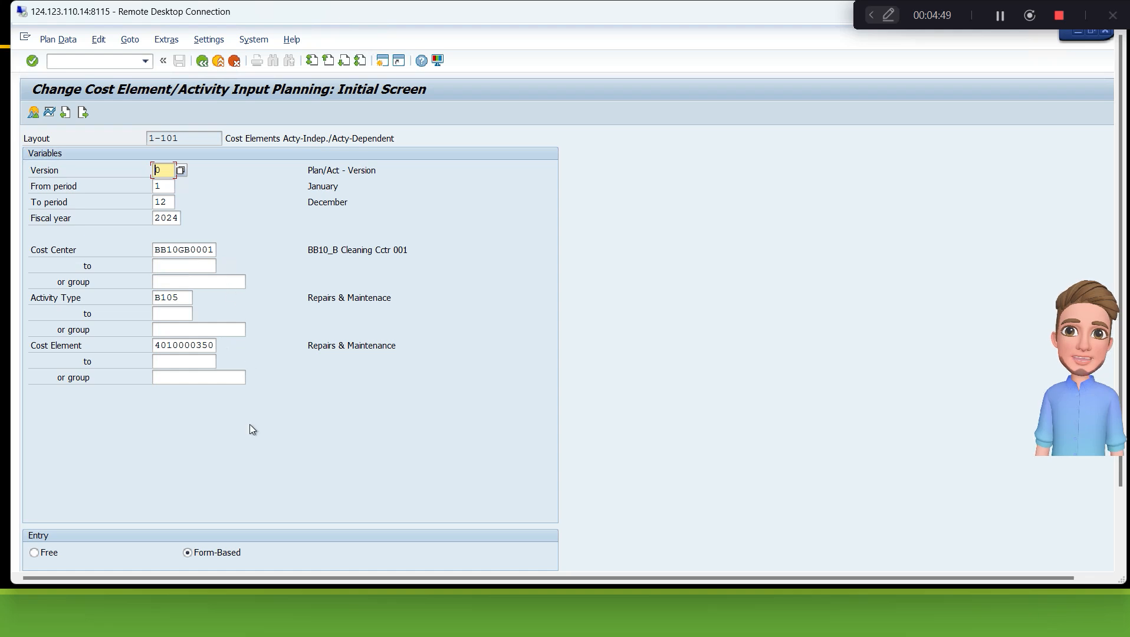
click(34, 116)
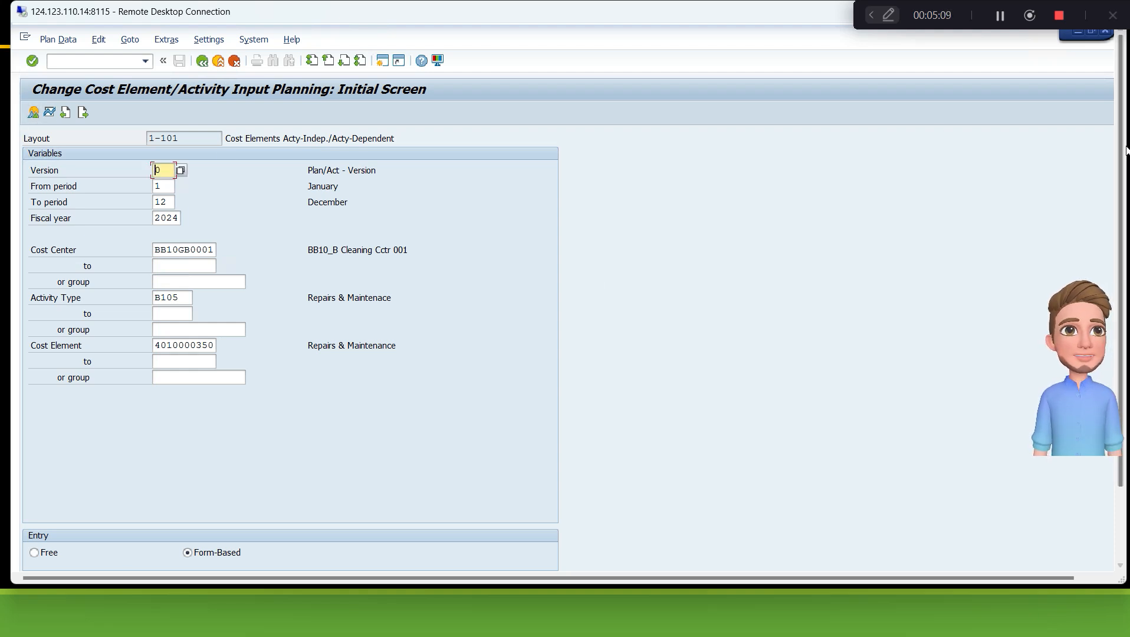
Step: Open the long text of the status message, read its diagnosis and procedure, and close it
drag(1123, 164, 1123, 223)
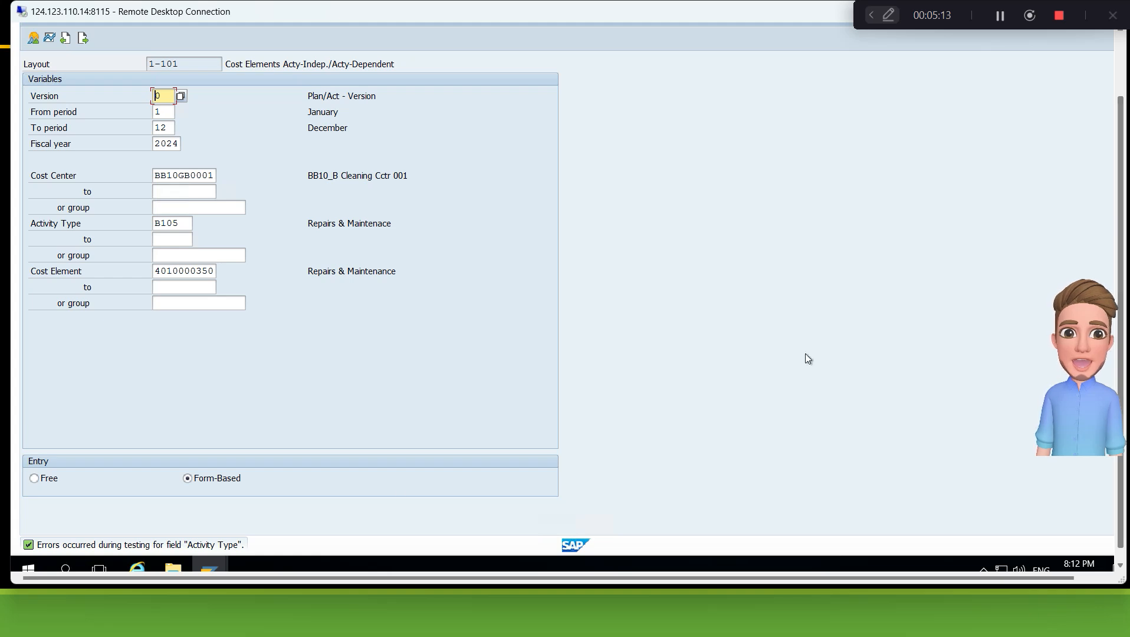
double_click(142, 545)
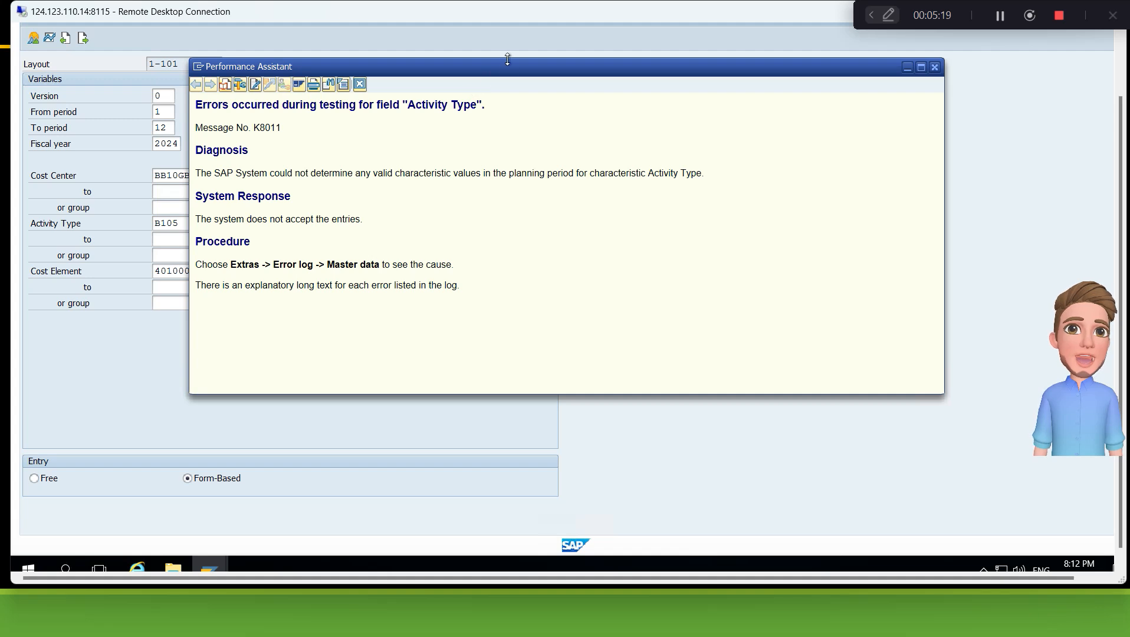
drag(506, 66, 475, 115)
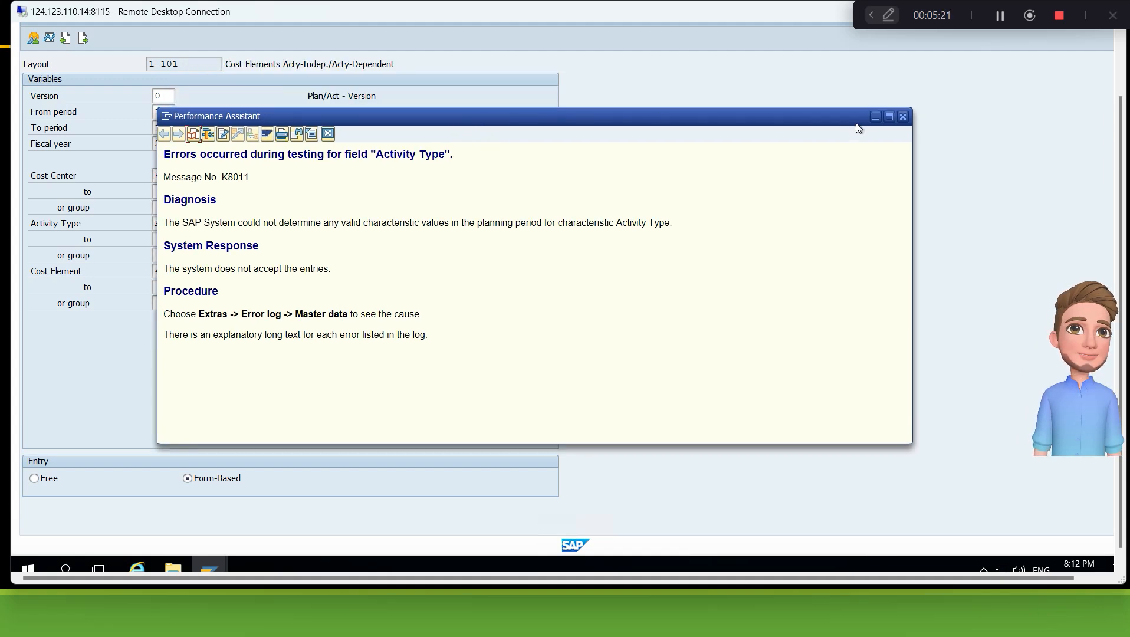
click(903, 117)
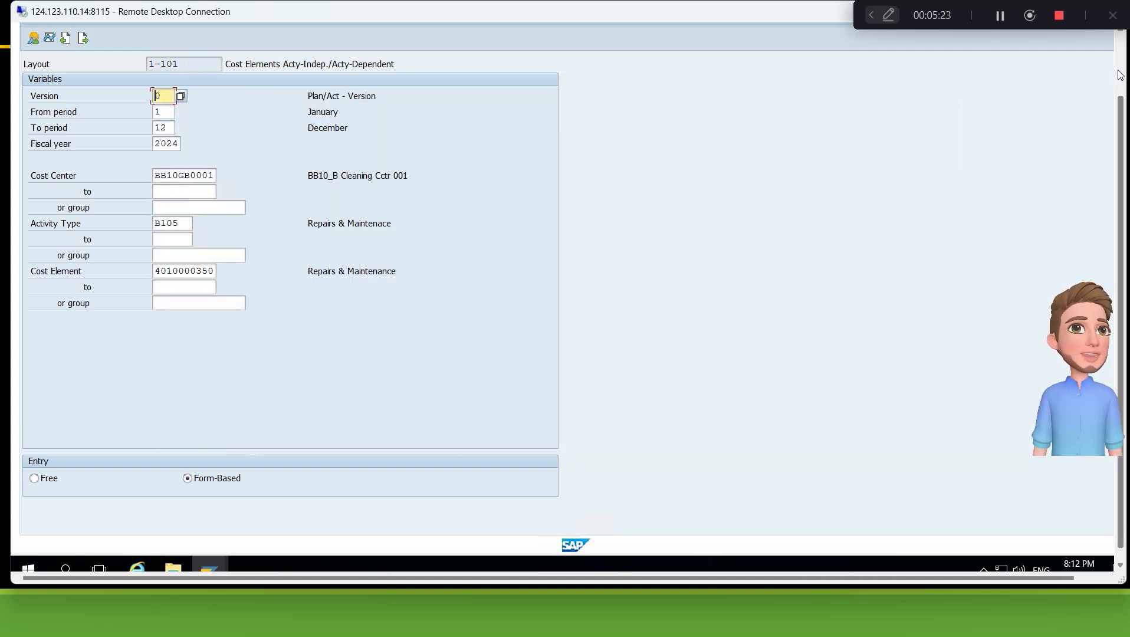
Step: Open the master data error log, read the messages about the activity type check, and close it
click(1120, 75)
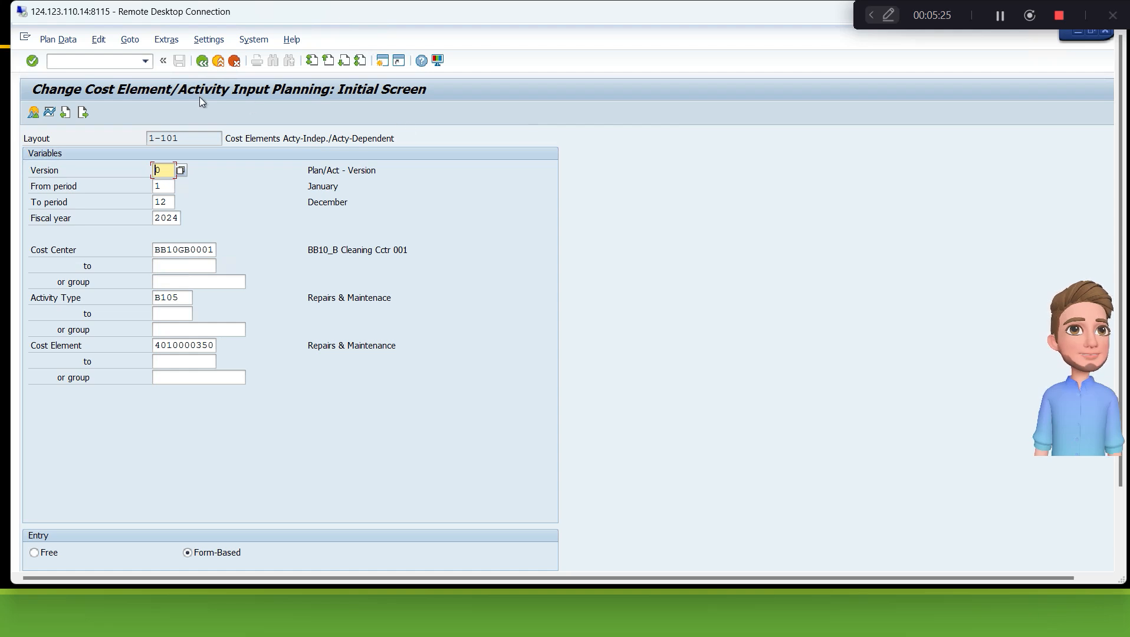
click(165, 40)
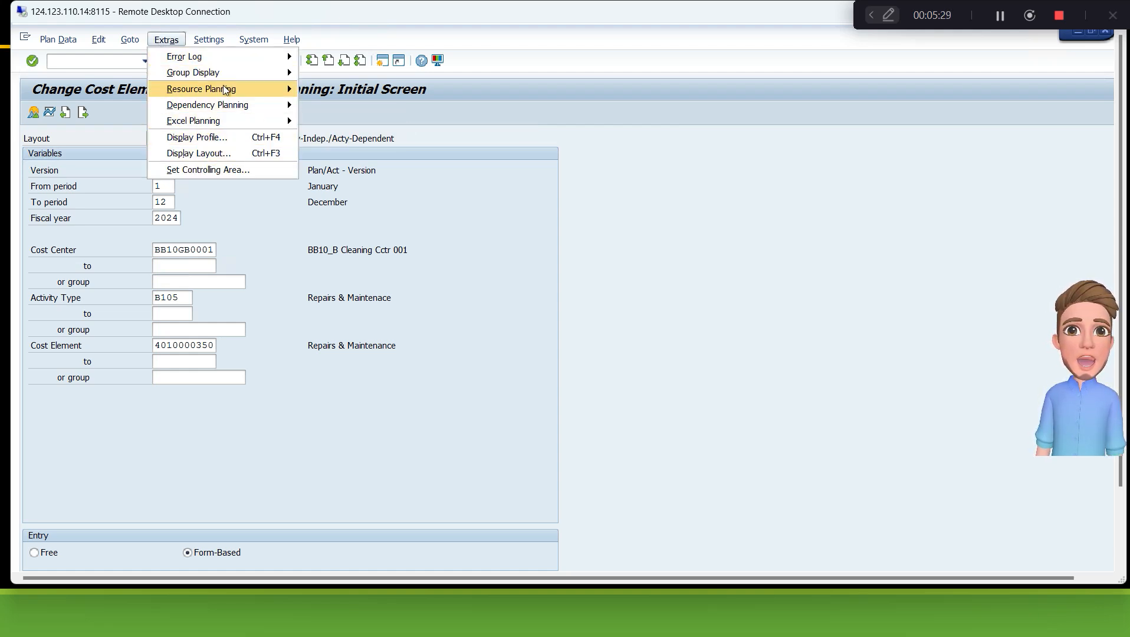
mouse_move(220, 106)
mouse_move(218, 56)
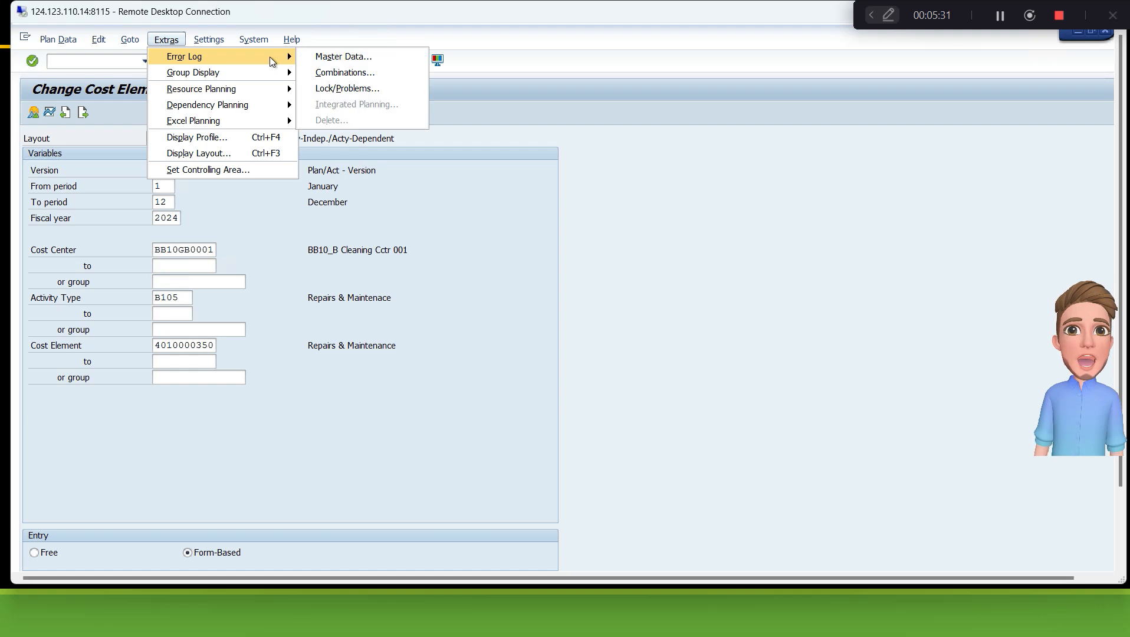
click(313, 58)
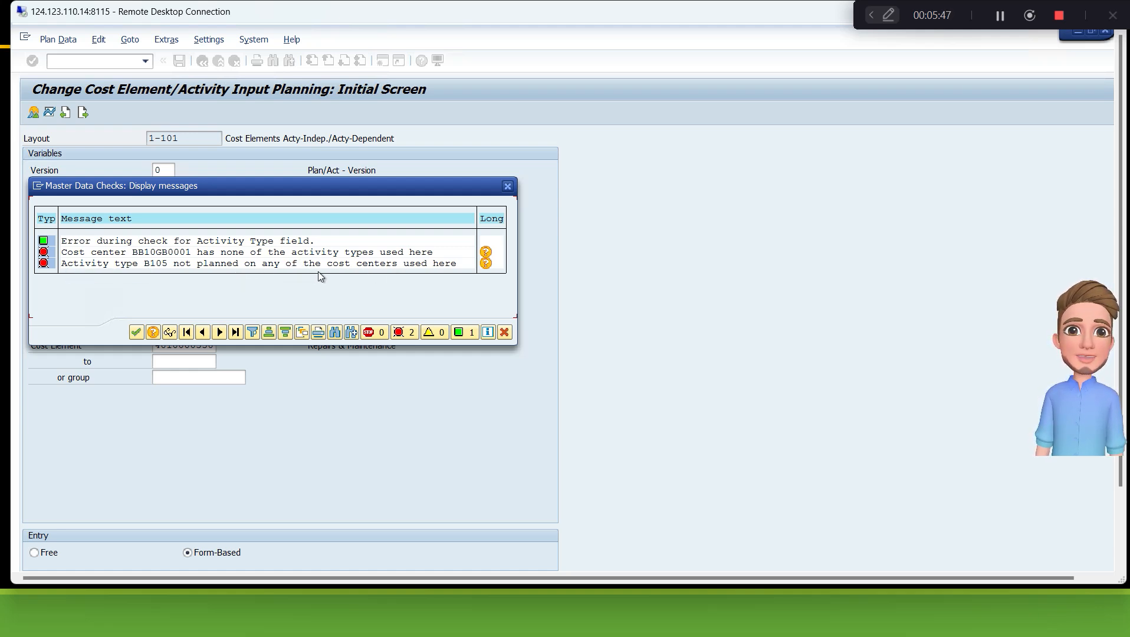
click(508, 187)
Step: Replace the cost center with BB10REPMAN
click(177, 250)
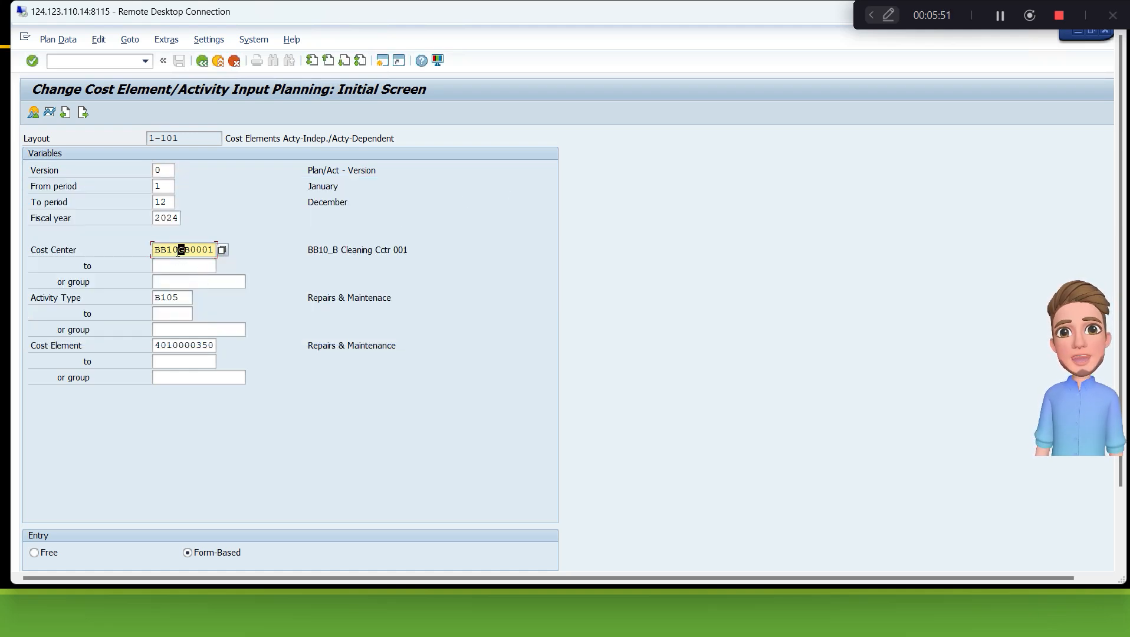
key(BackSpace)
key(BackSpace)
key(BackSpace)
key(BackSpace)
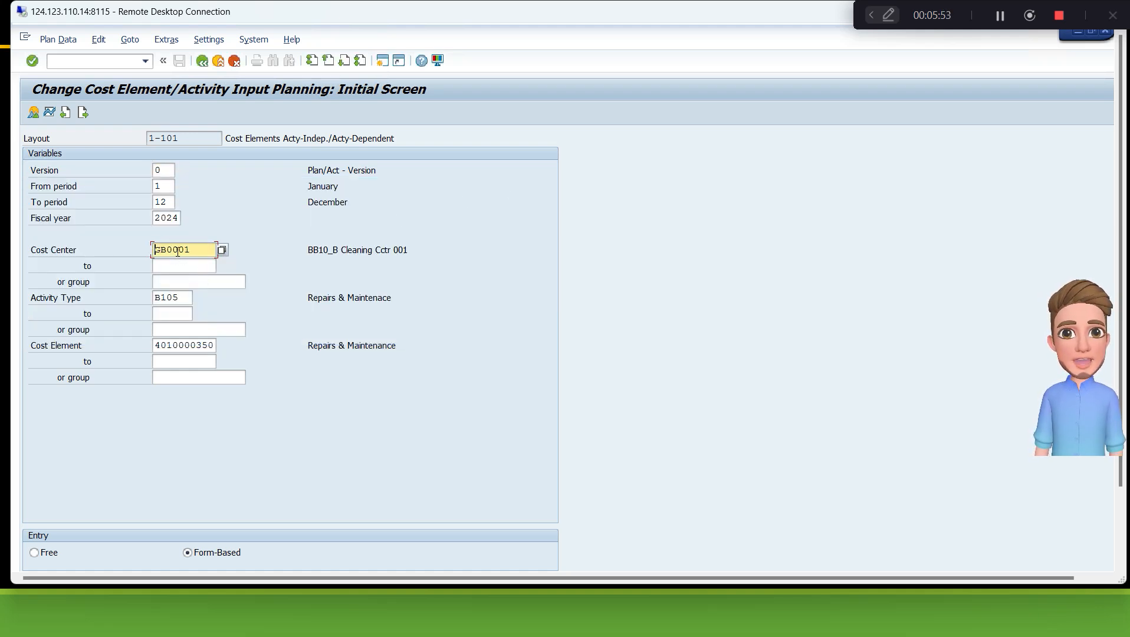
key(Delete)
key(Delete)
key(Delete)
key(Delete)
key(Delete)
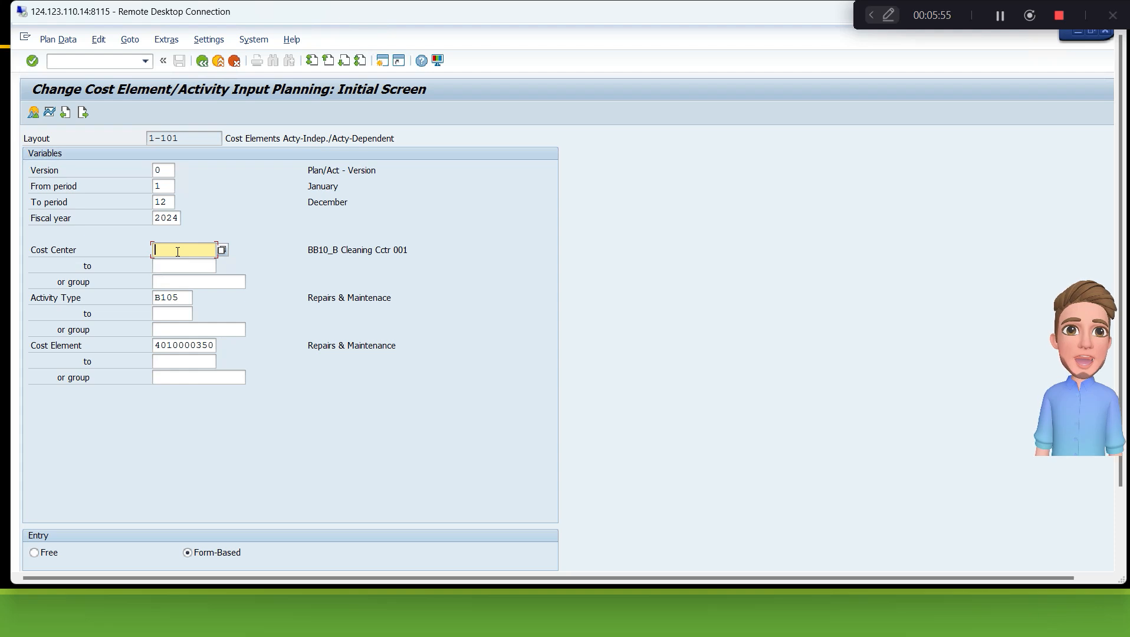
text(B)
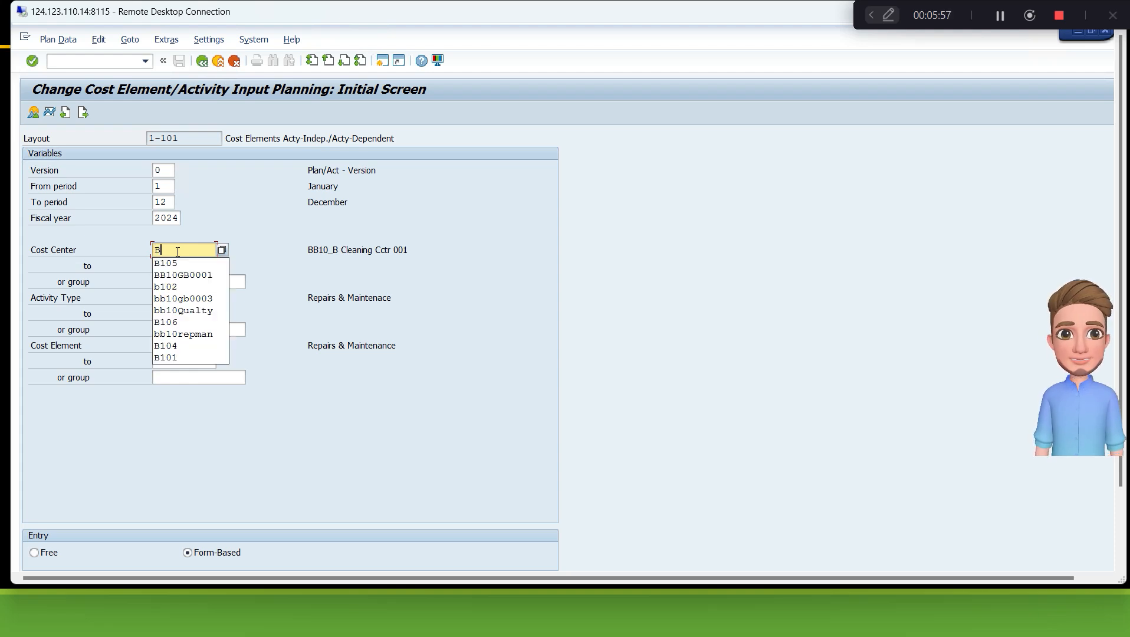
text(B10REPMAN)
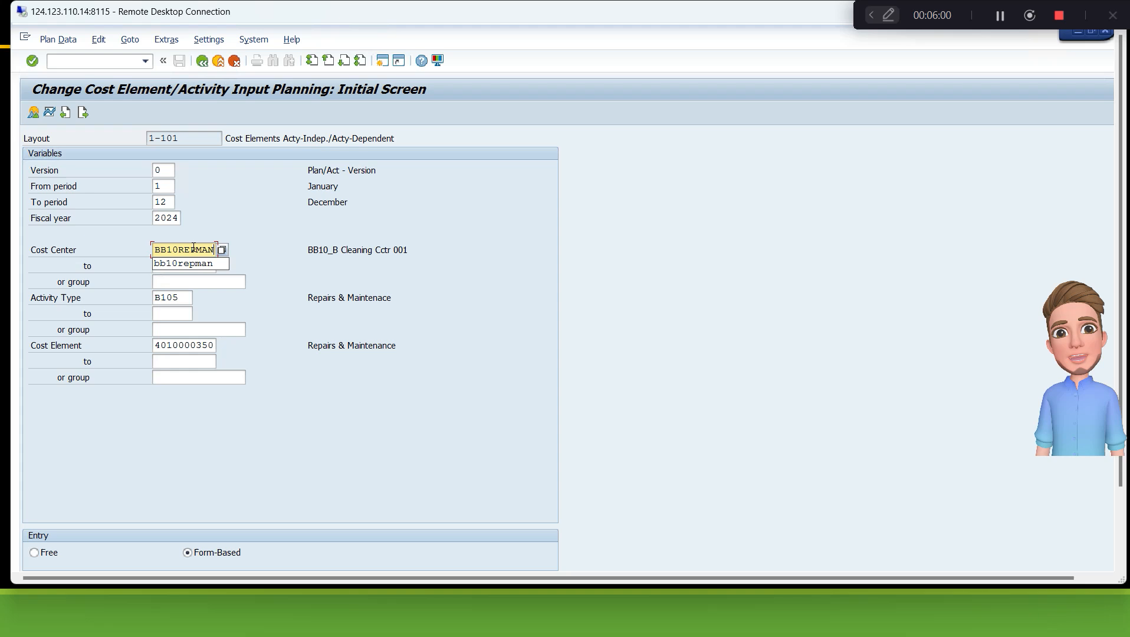
key(Tab)
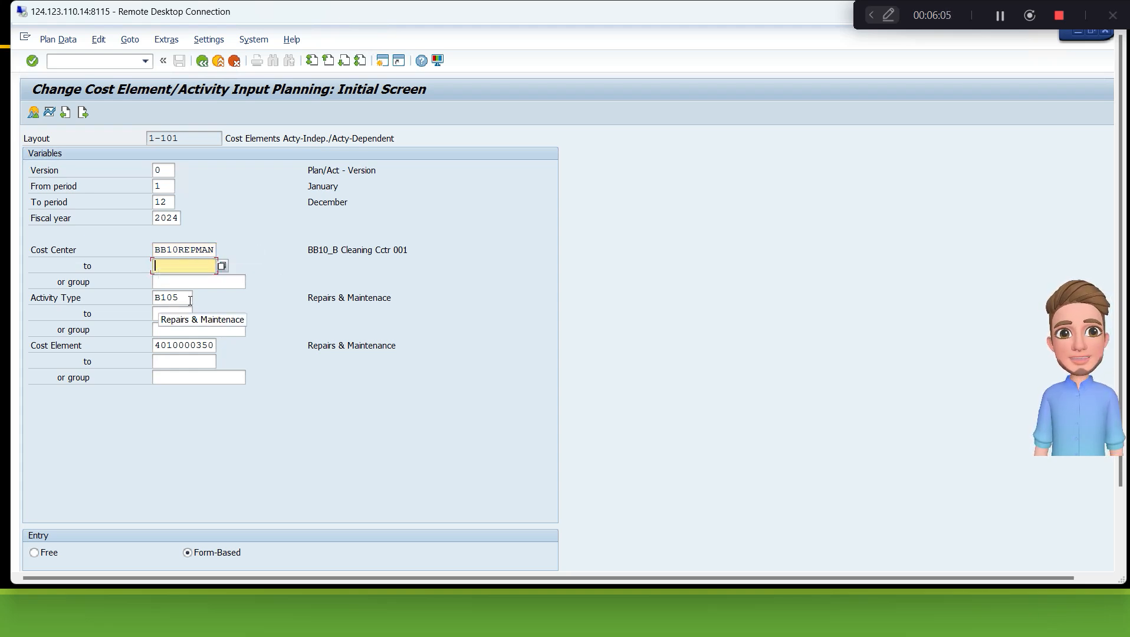
Step: Open the planning overview and show the monthly cost breakdown for activity type B105
click(49, 113)
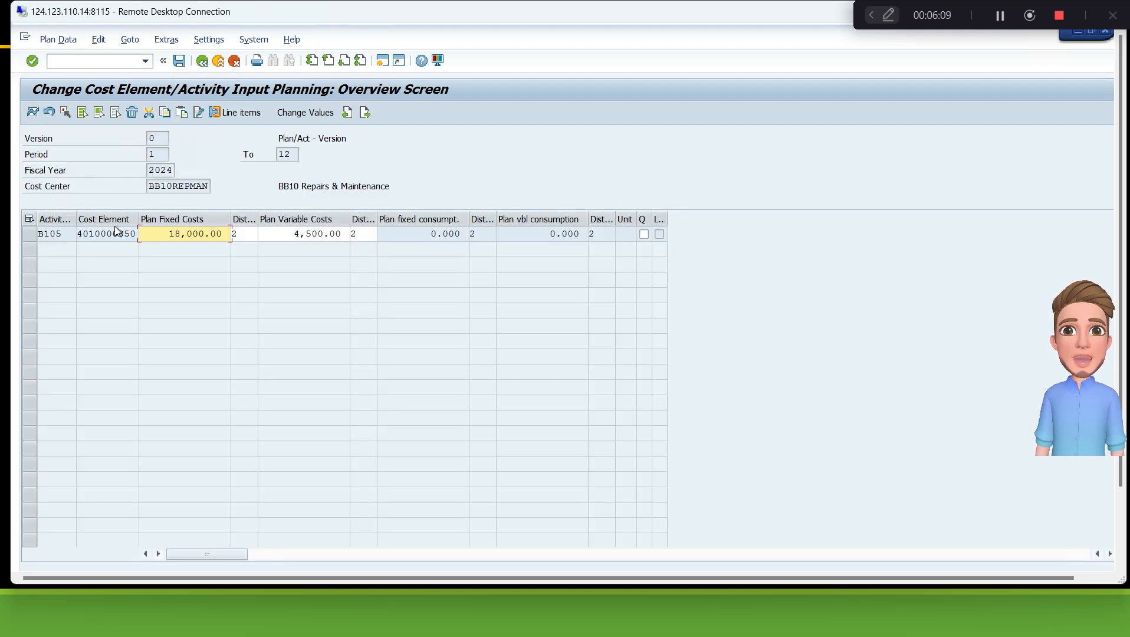
click(29, 236)
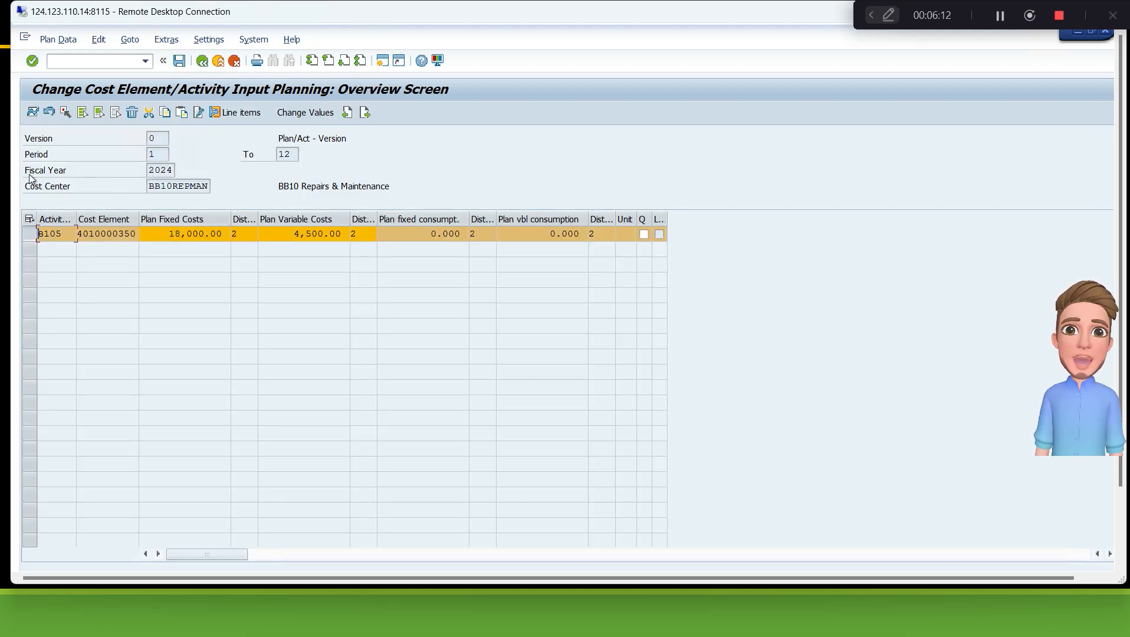
click(34, 113)
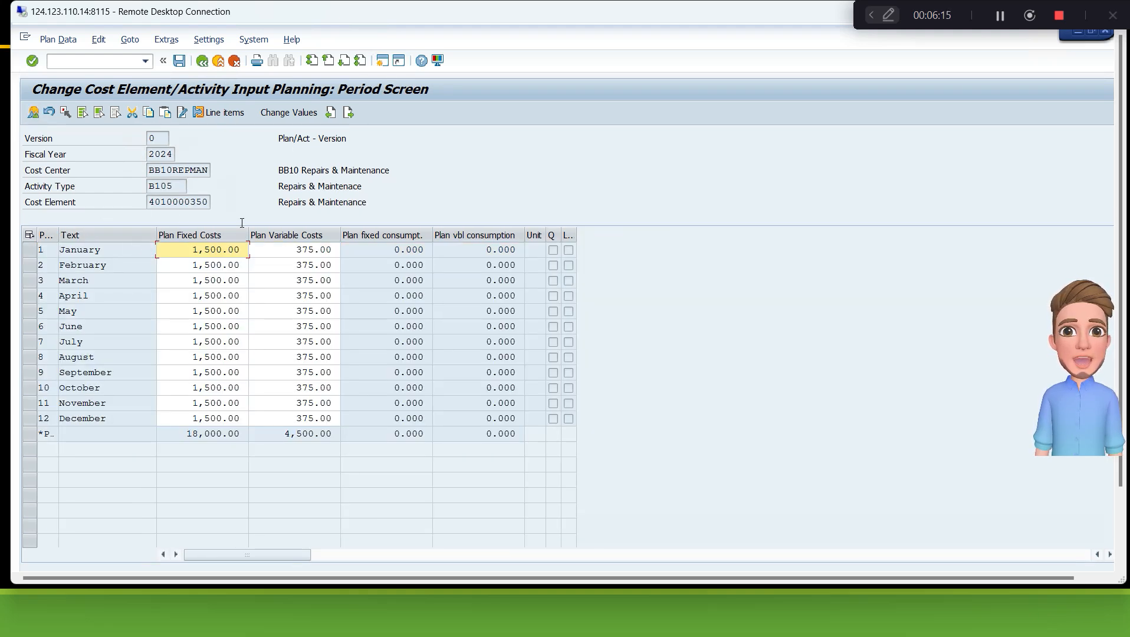
Step: Return to the initial planning screen and post the plan data on exit
click(201, 62)
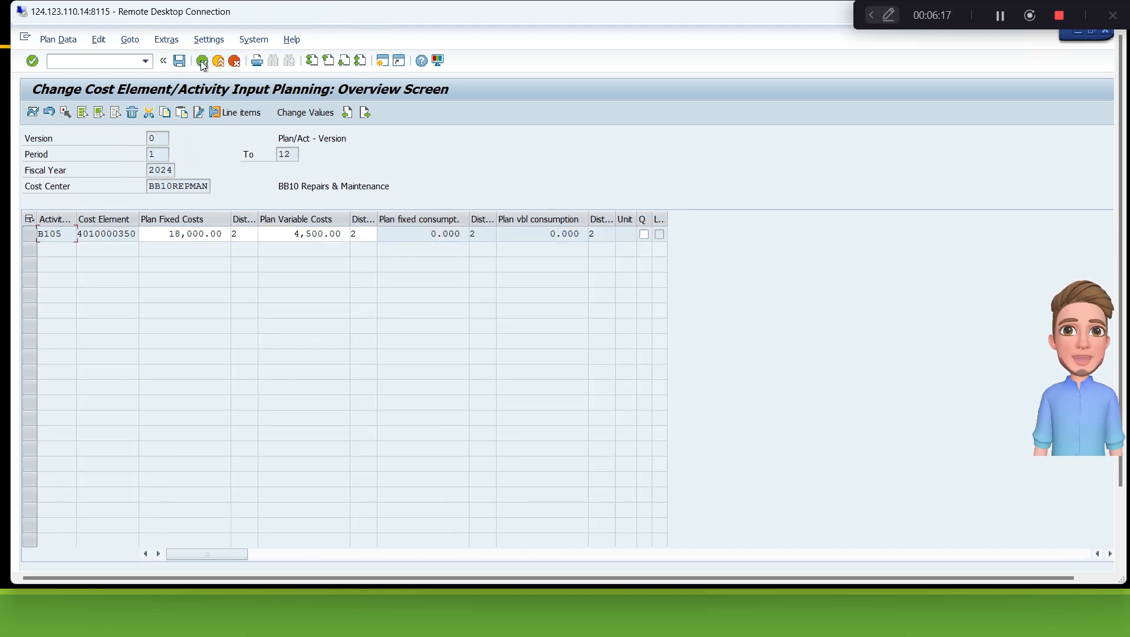
click(202, 61)
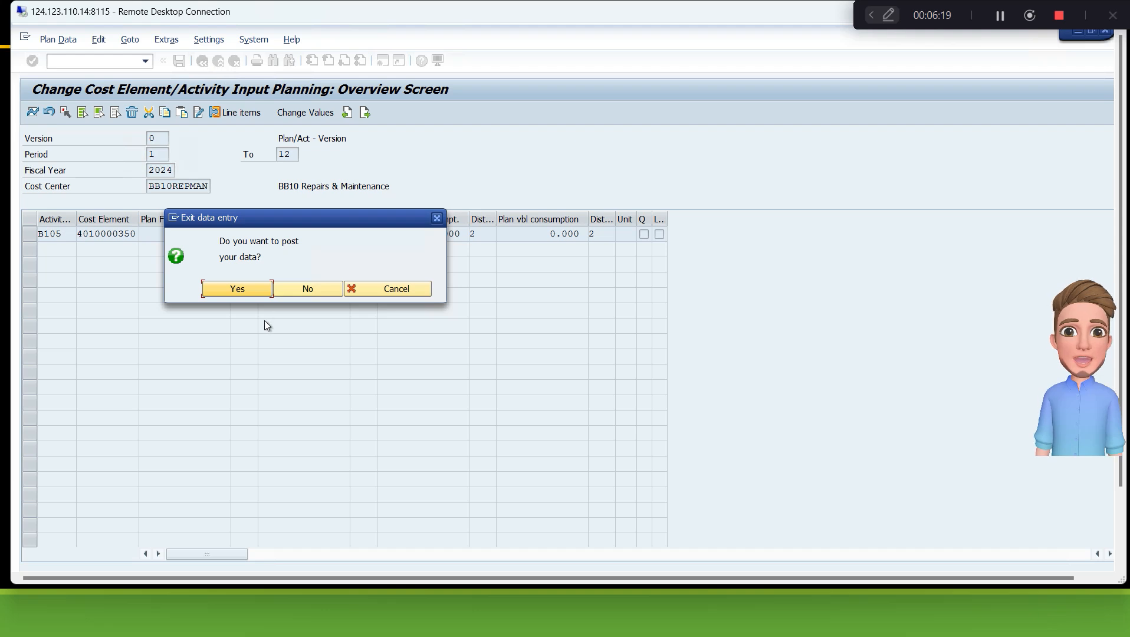
click(252, 290)
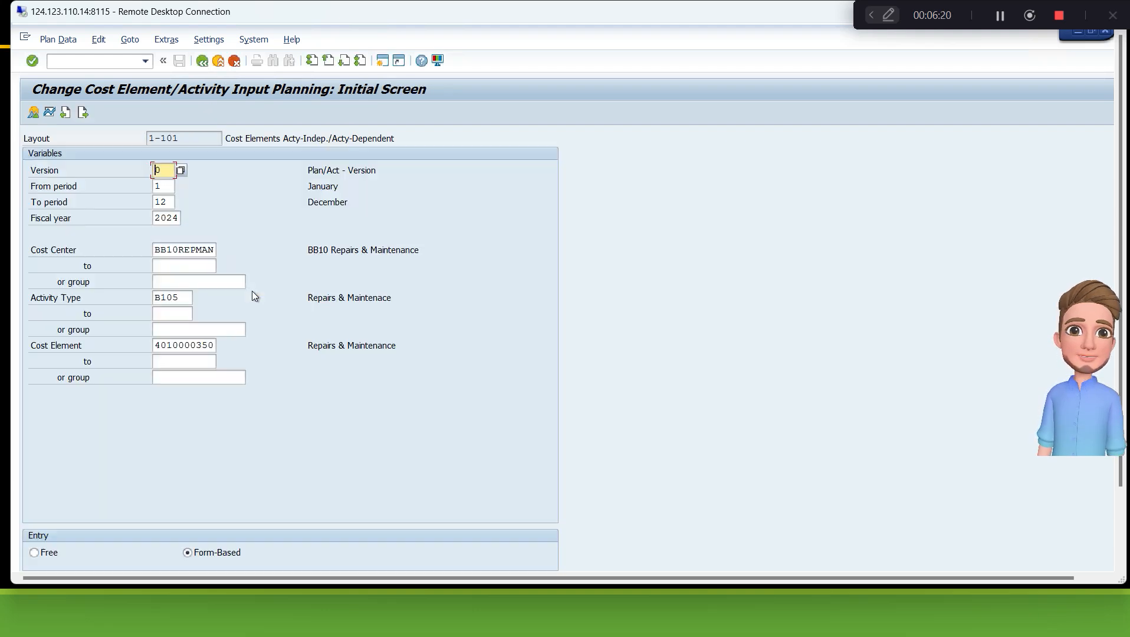
Step: Change the cost center to BB10QUALTY
click(180, 249)
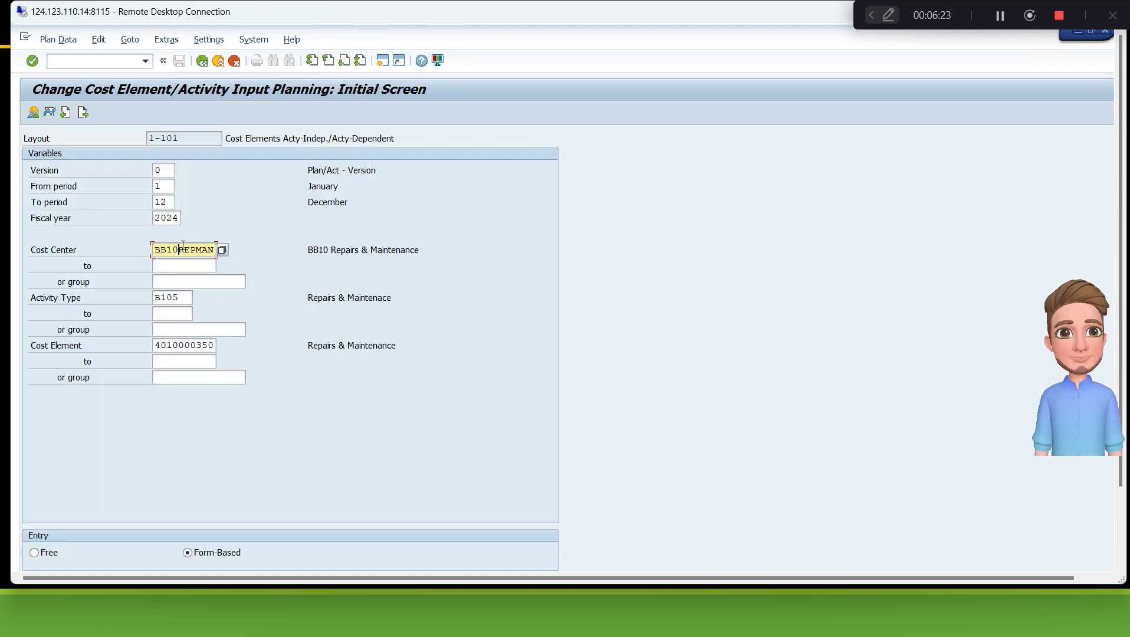
key(Delete)
key(Delete)
key(Delete)
key(Delete)
key(Delete)
key(Delete)
text(QUALTY)
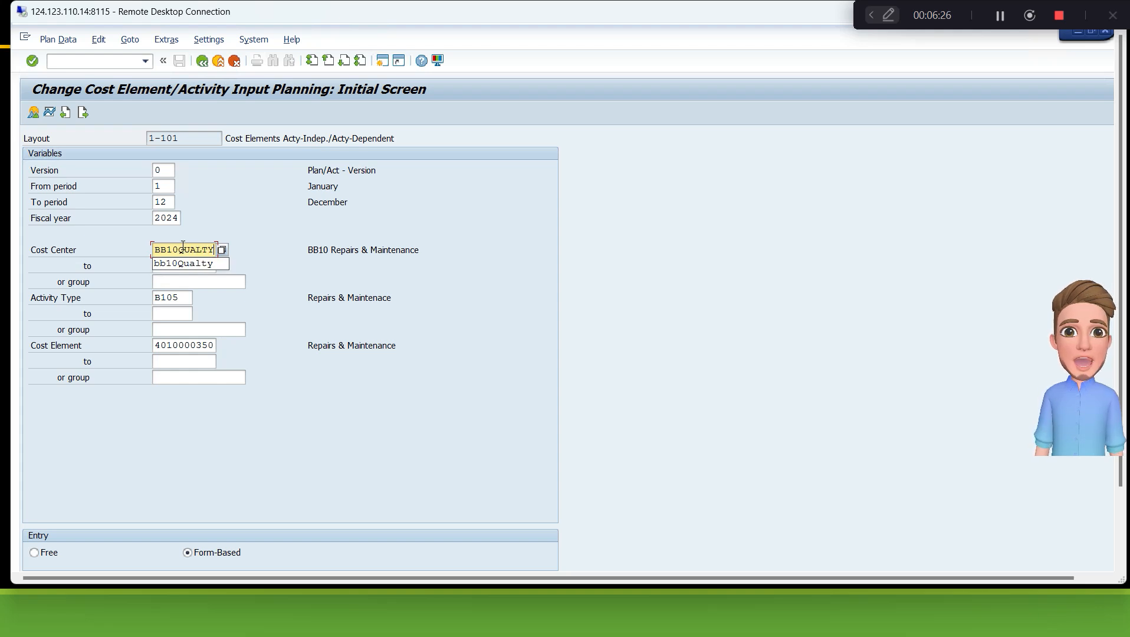
key(Tab)
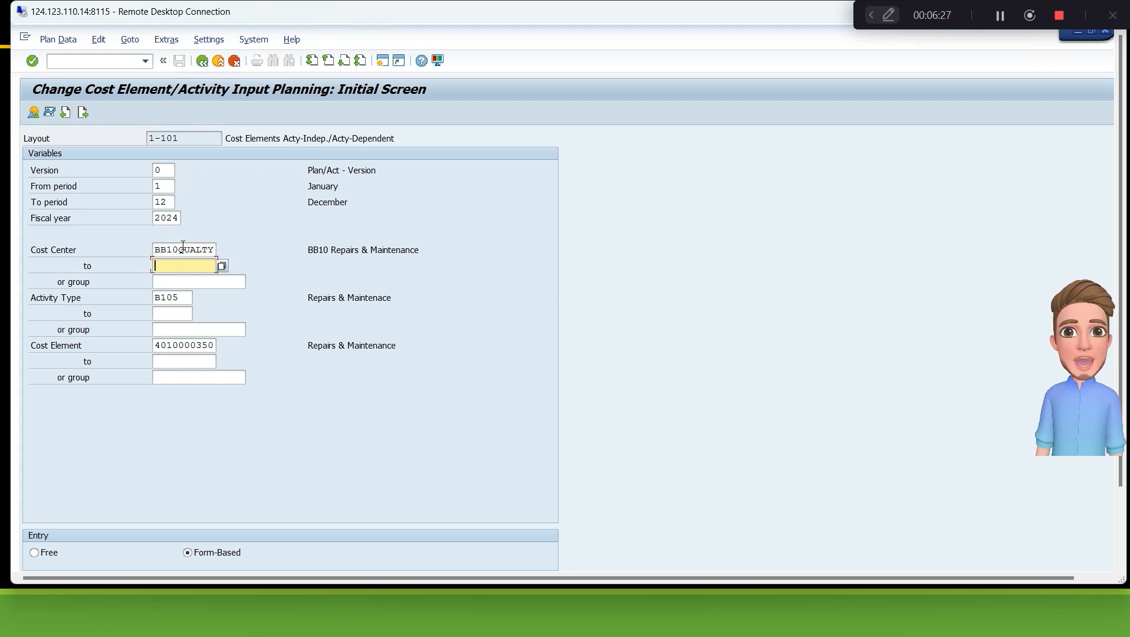
Step: Set the activity type to B106, check the planning overview, and return to the initial screen
click(187, 297)
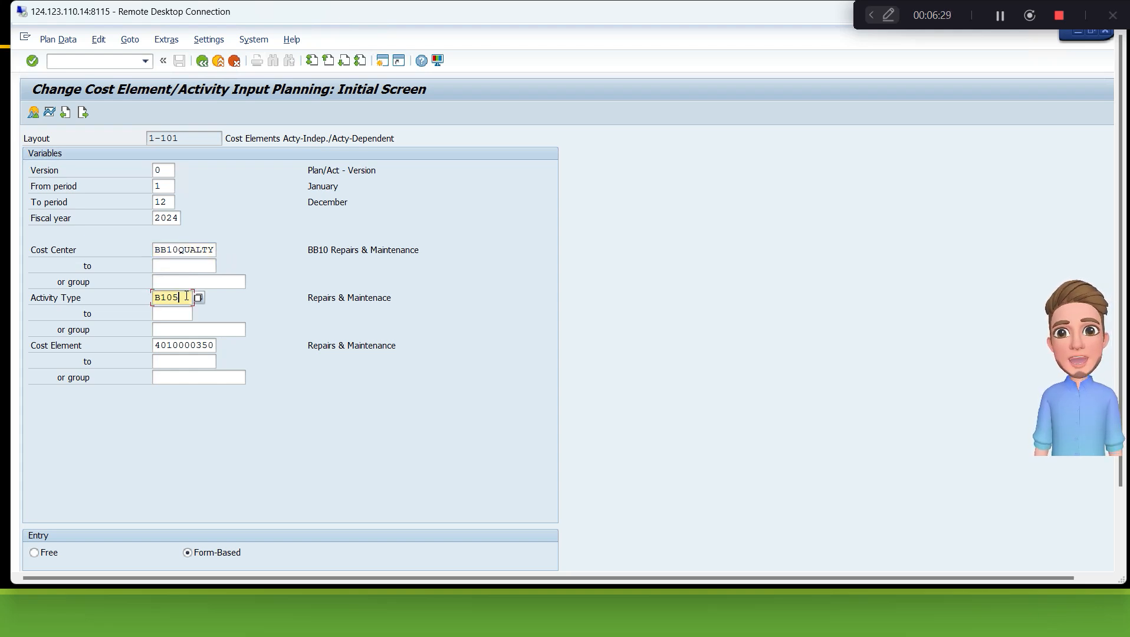
key(BackSpace)
text(6)
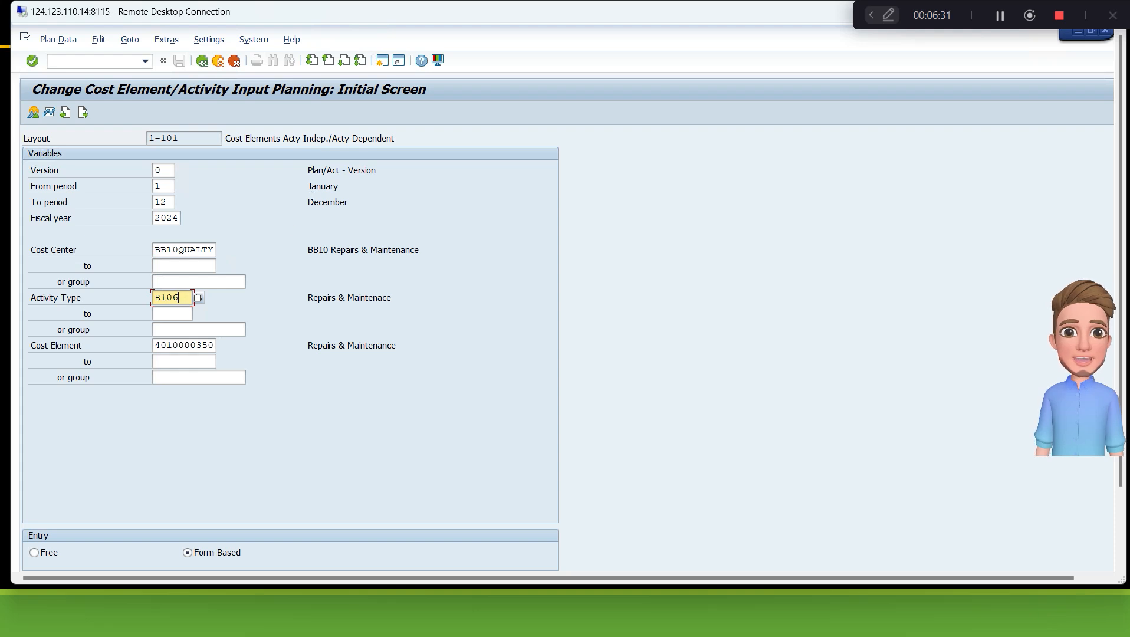
click(32, 113)
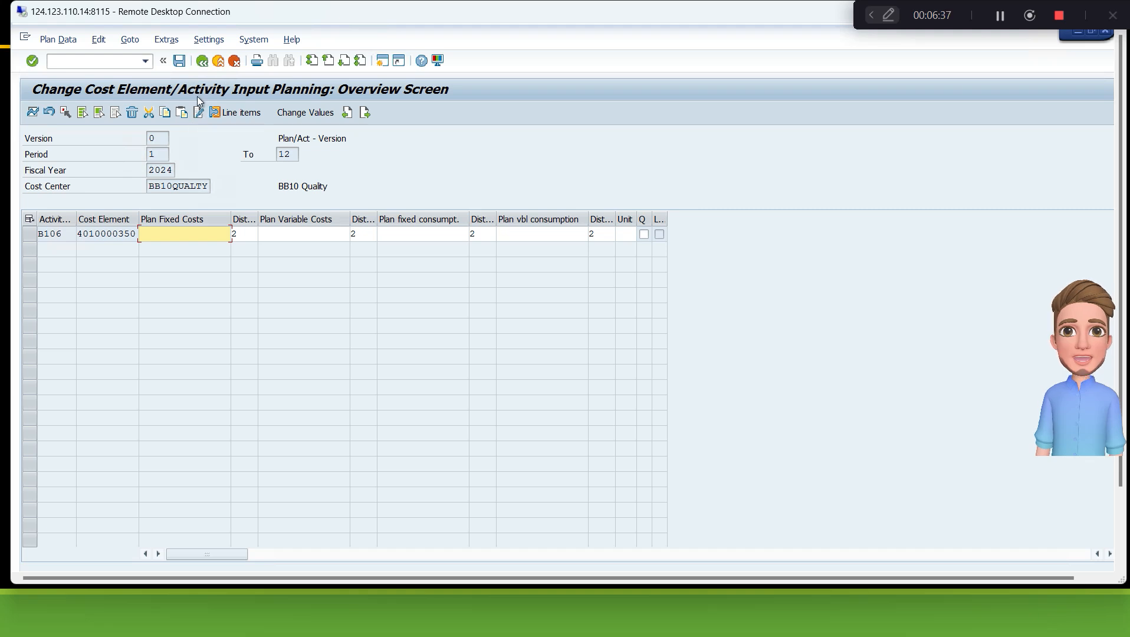
click(201, 61)
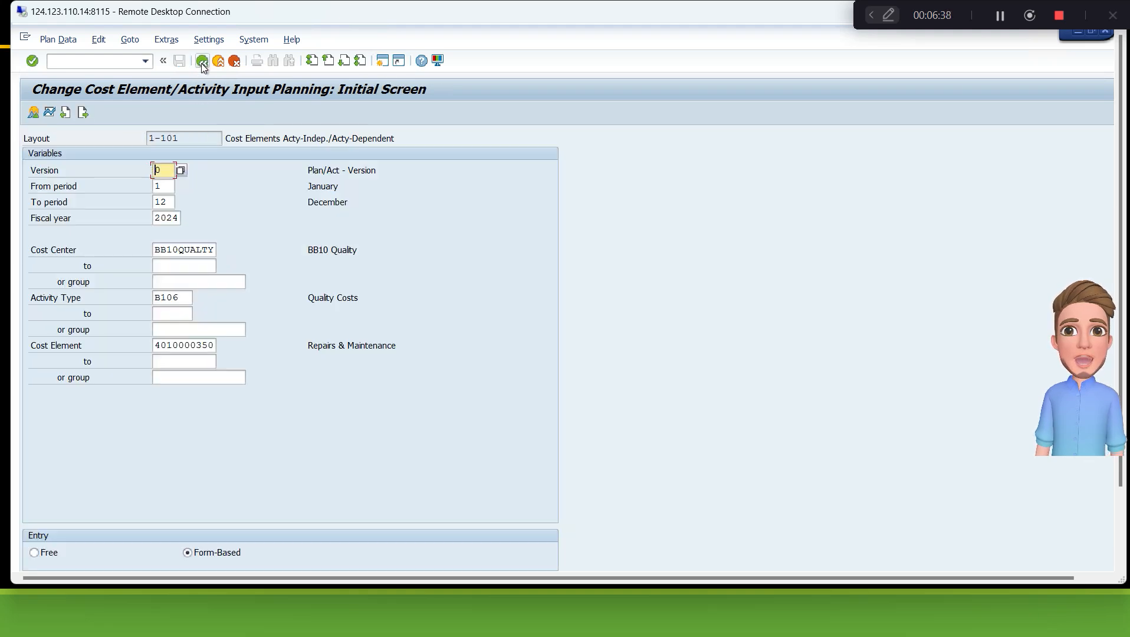
click(207, 345)
key(BackSpace)
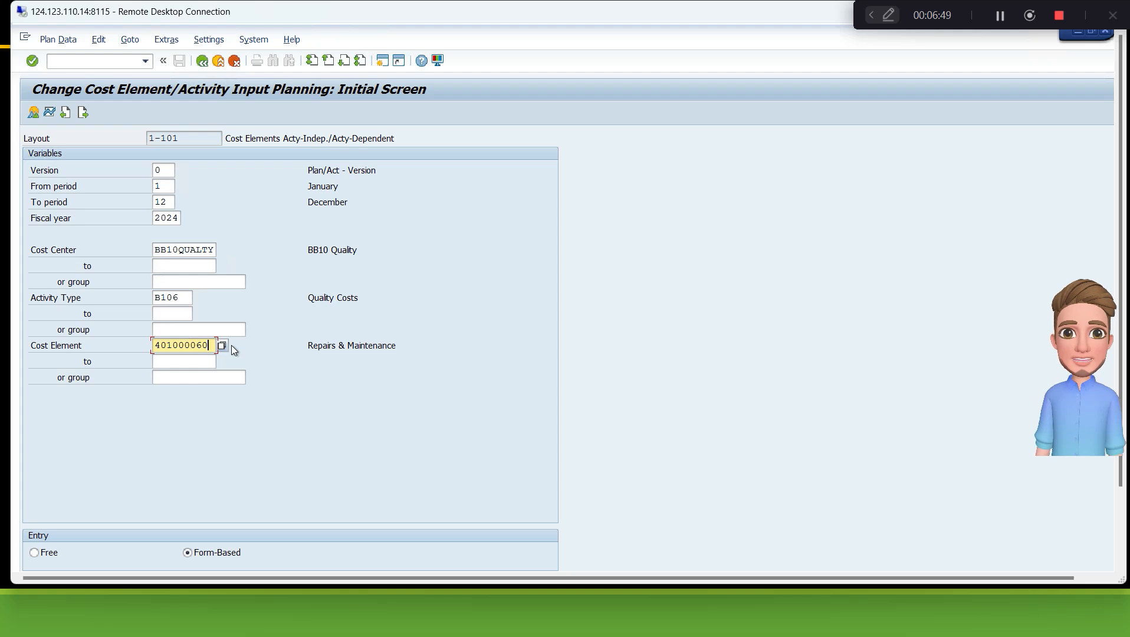
key(Left)
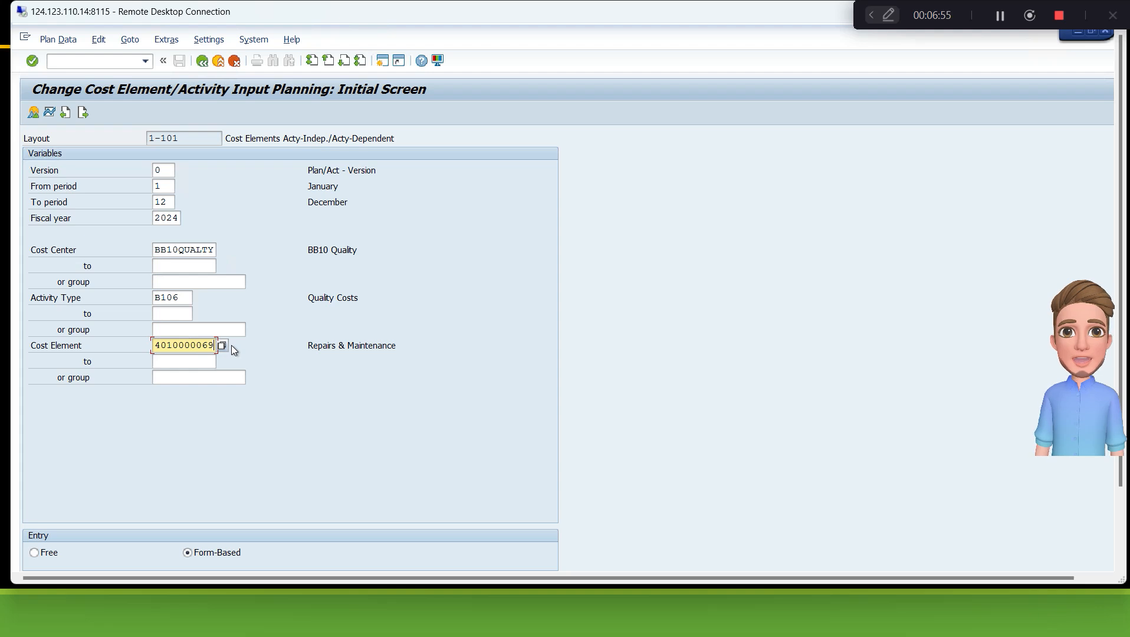
key(BackSpace)
key(BackSpace)
key(BackSpace)
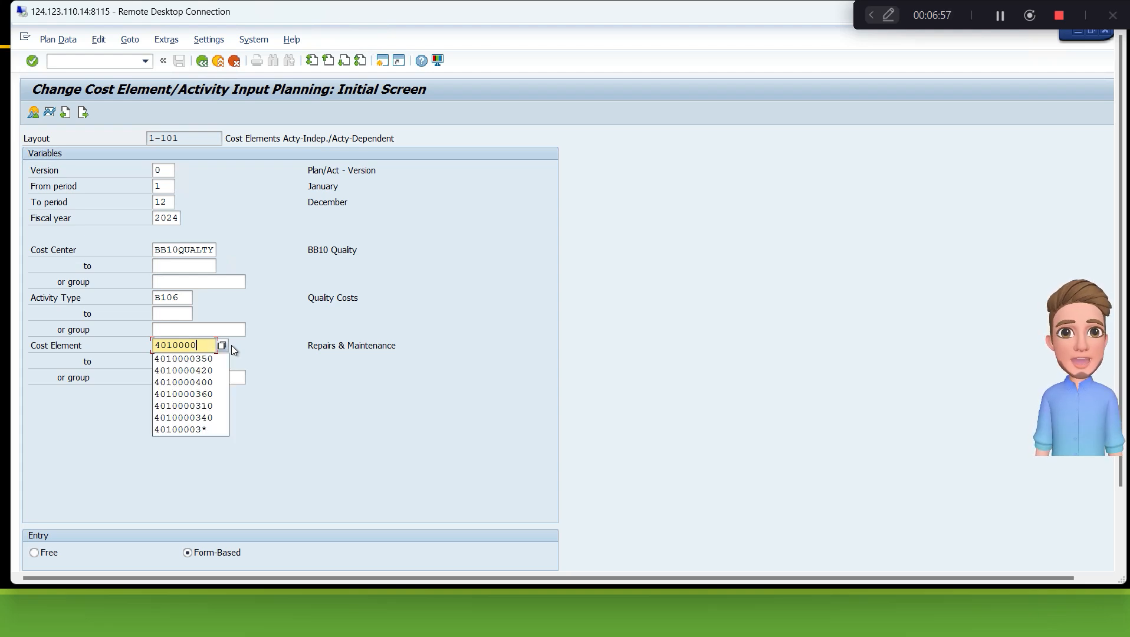
key(Down)
key(Return)
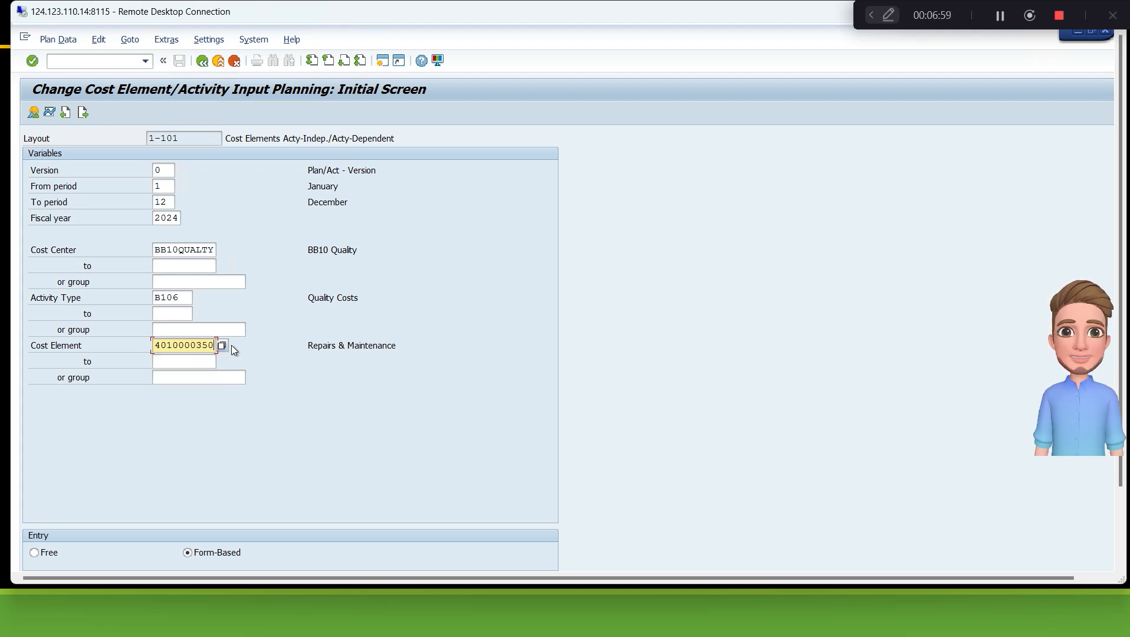
key(BackSpace)
key(BackSpace)
text(60)
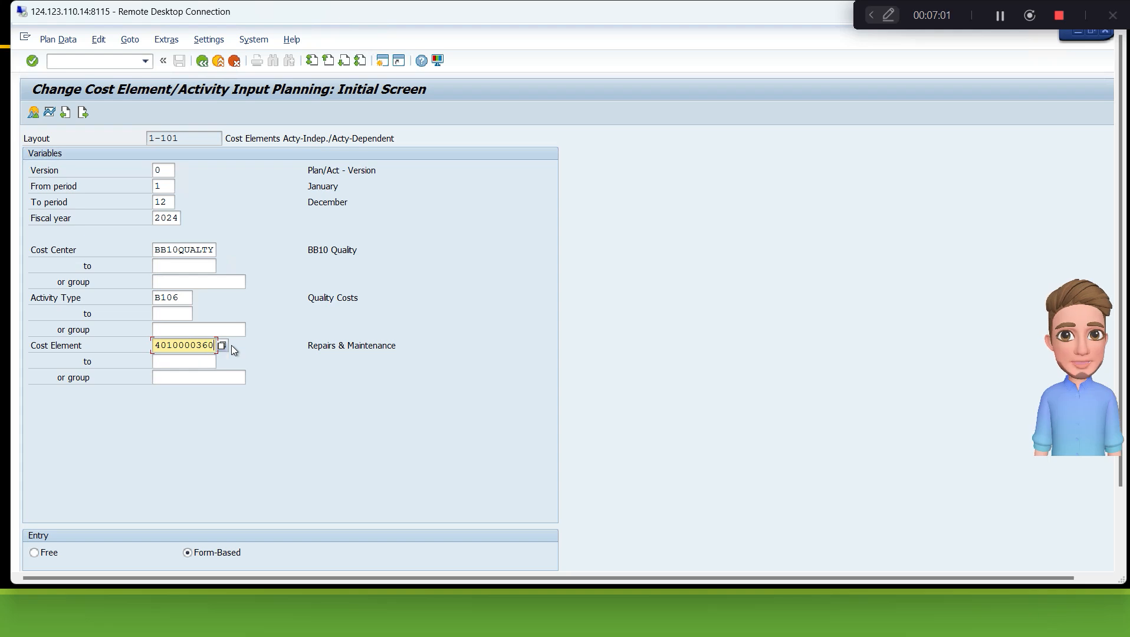
key(Return)
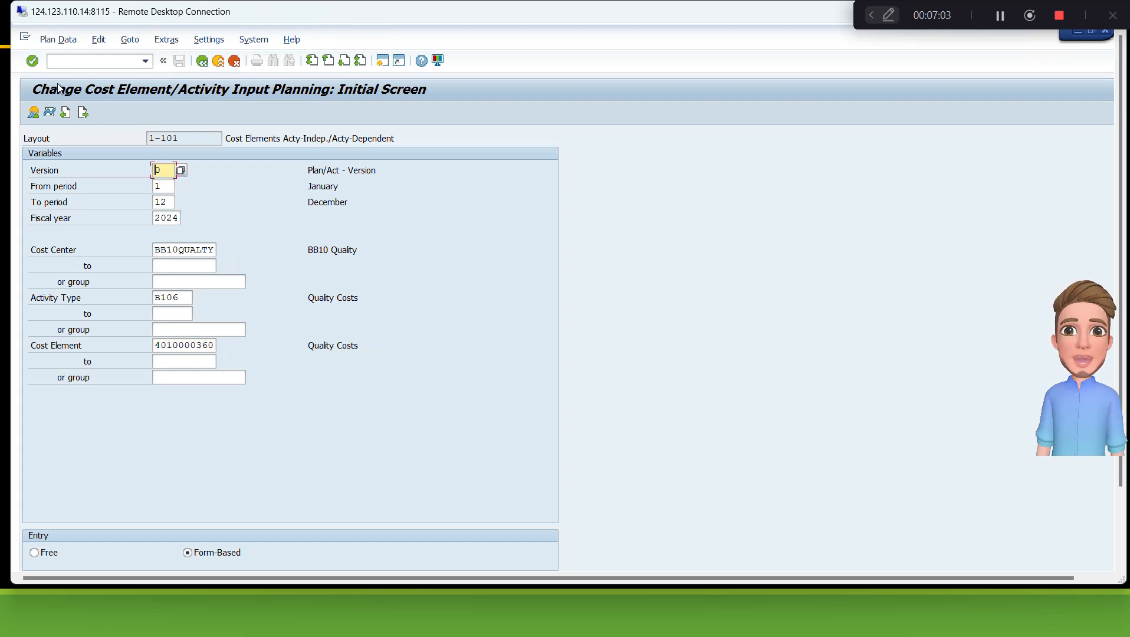
click(33, 113)
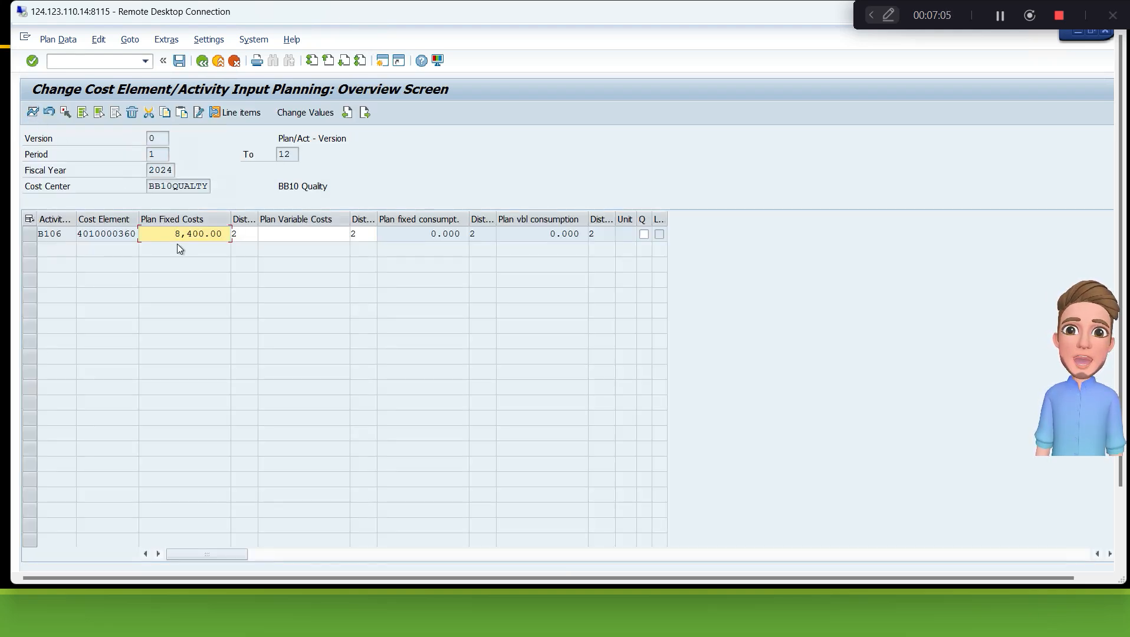
Step: Switch to transaction KP27 and display the activity type and price planning overview for BB10QUALTY and B106
click(118, 62)
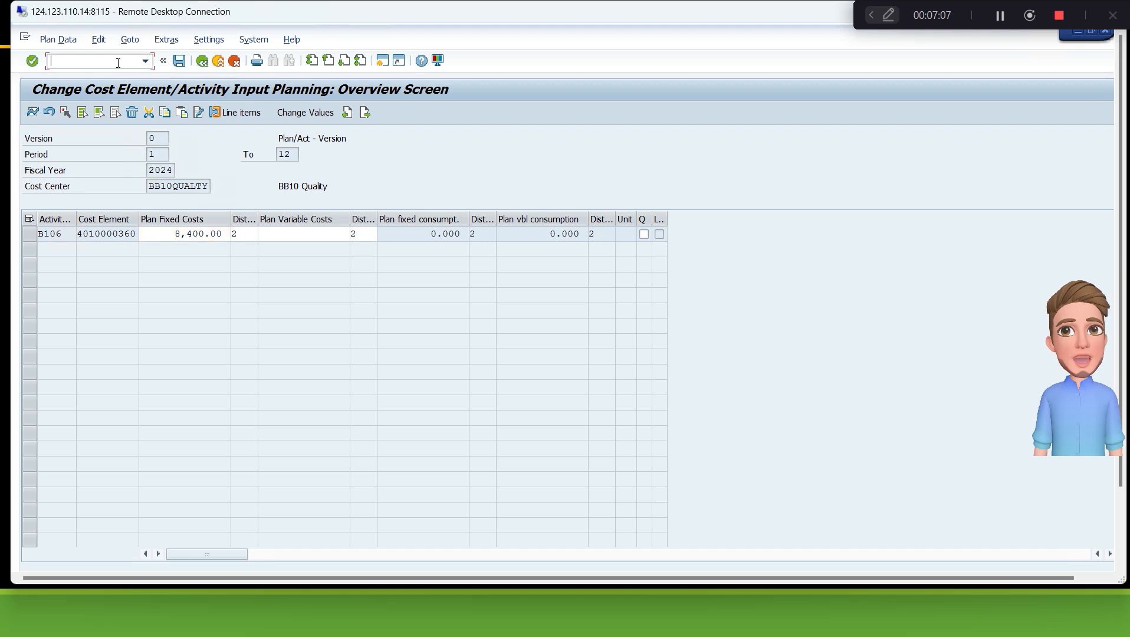
text(/NKP)
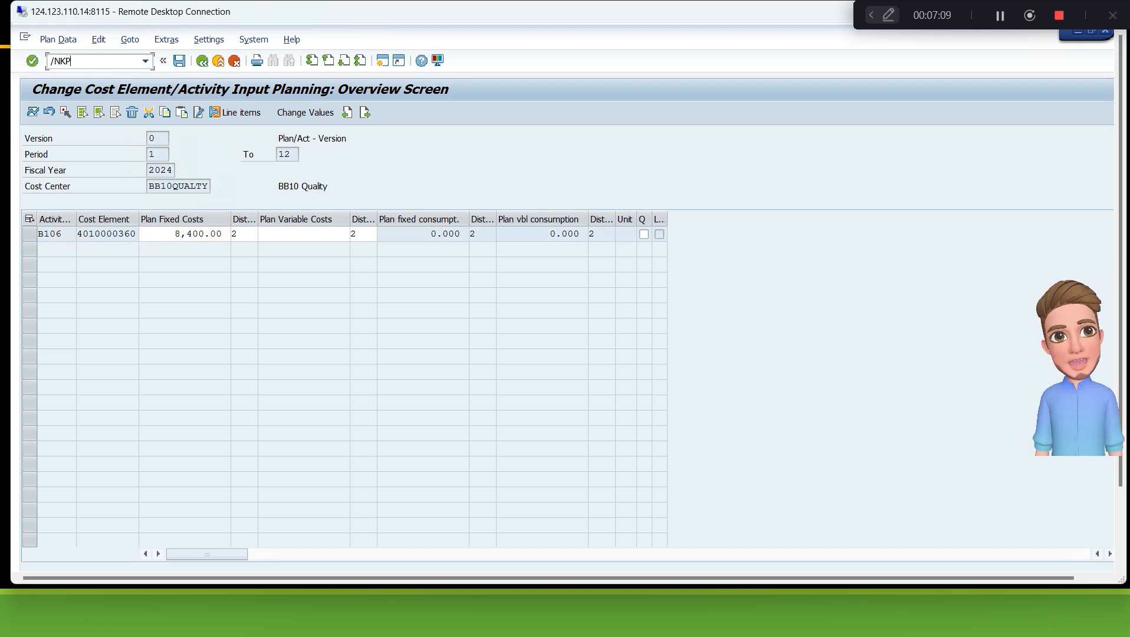
text(06)
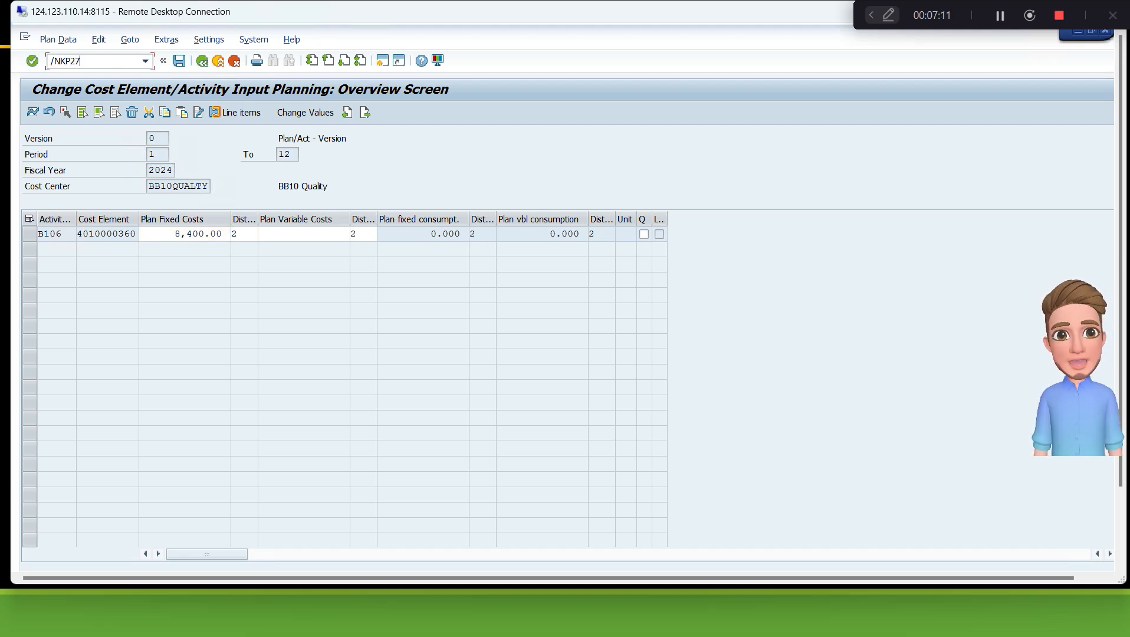
key(Return)
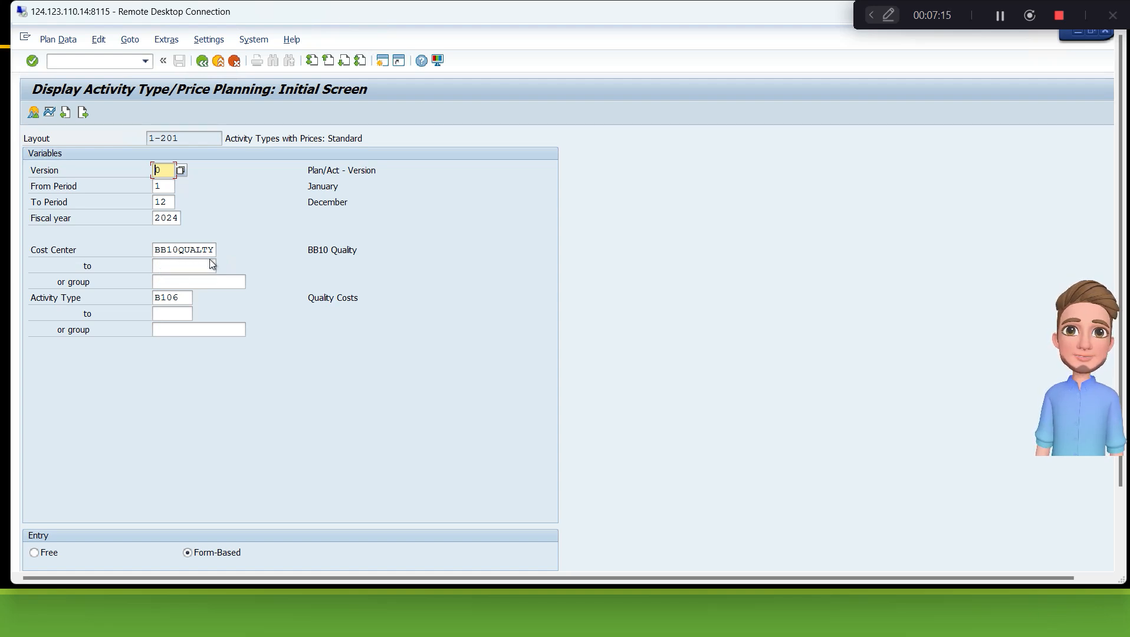
click(34, 114)
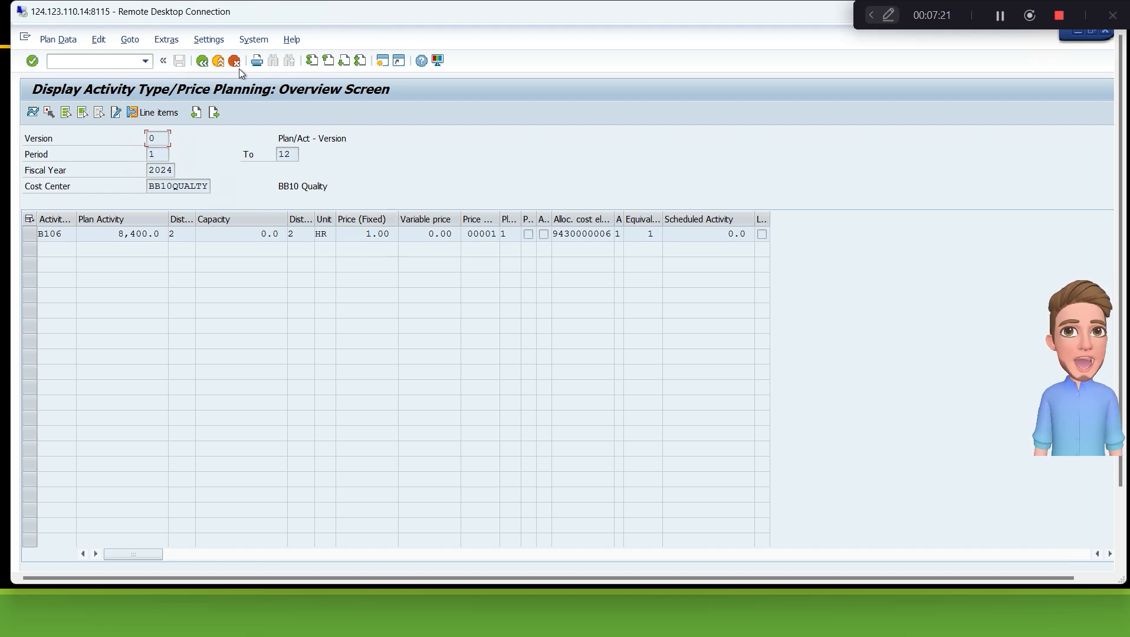
Step: Return to the activity price planning initial screen and change the cost center to BB10REPMAN
click(204, 62)
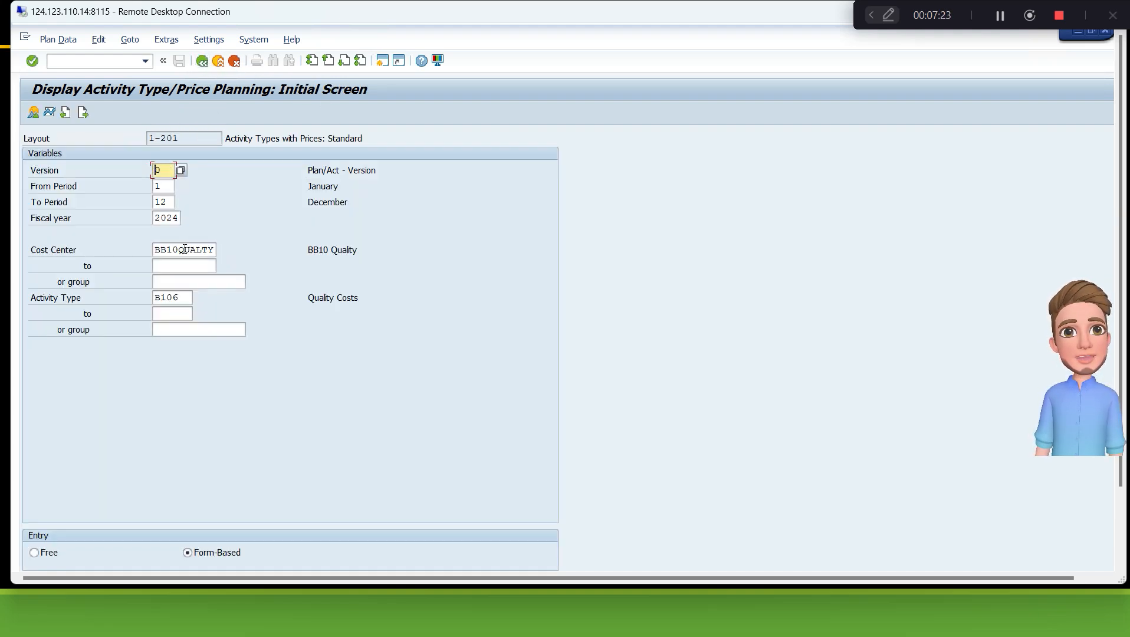
click(186, 250)
key(Delete)
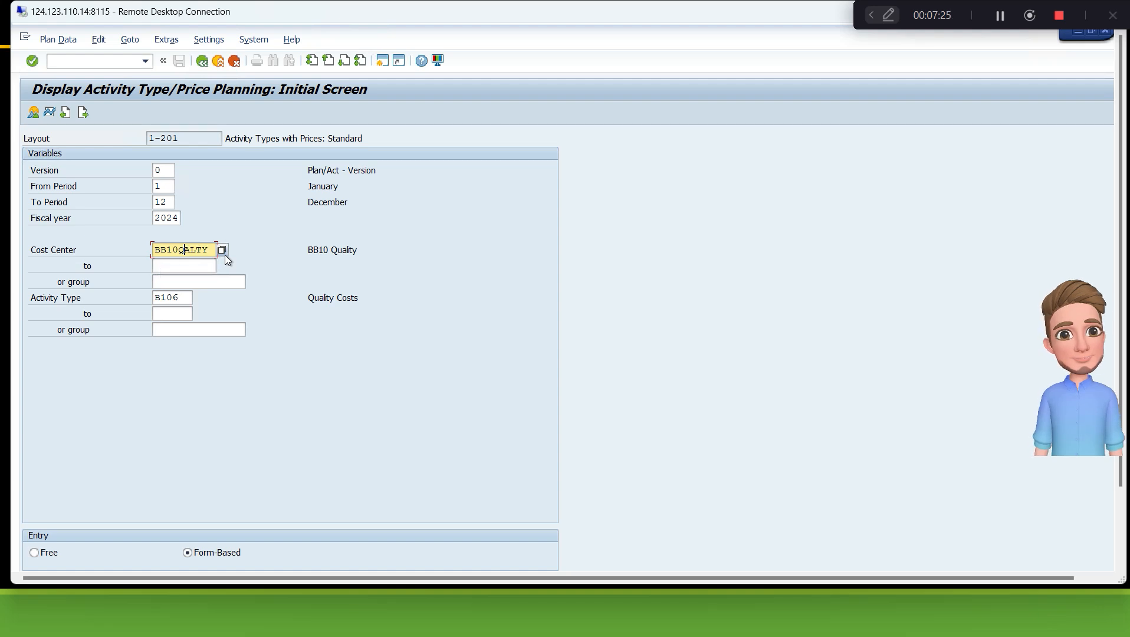
key(BackSpace)
text(R)
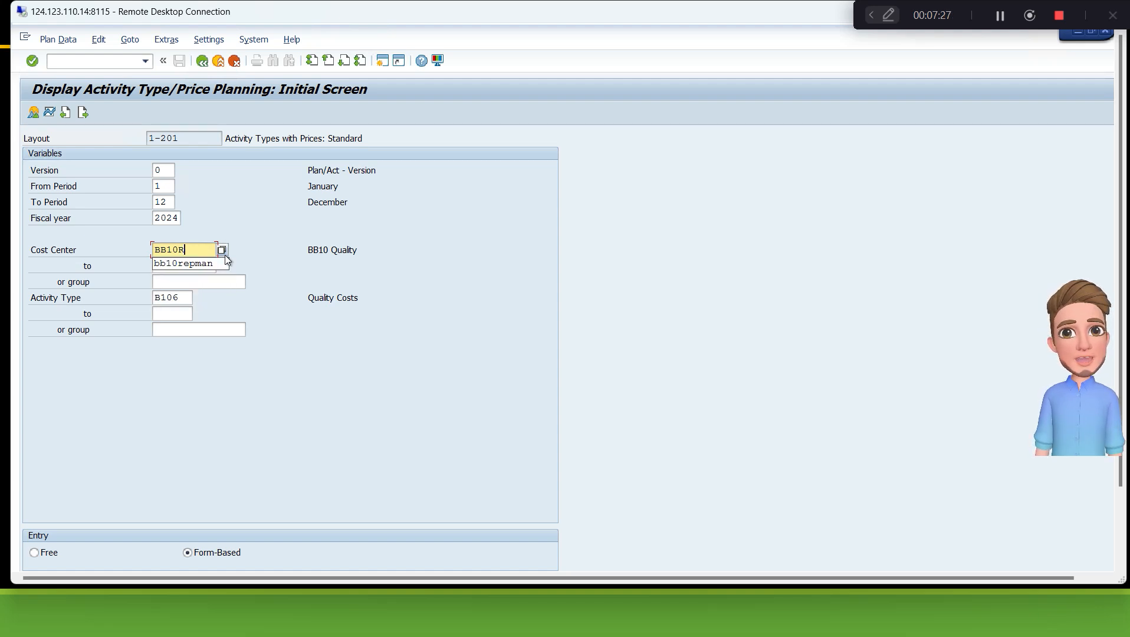
text(EPMAN)
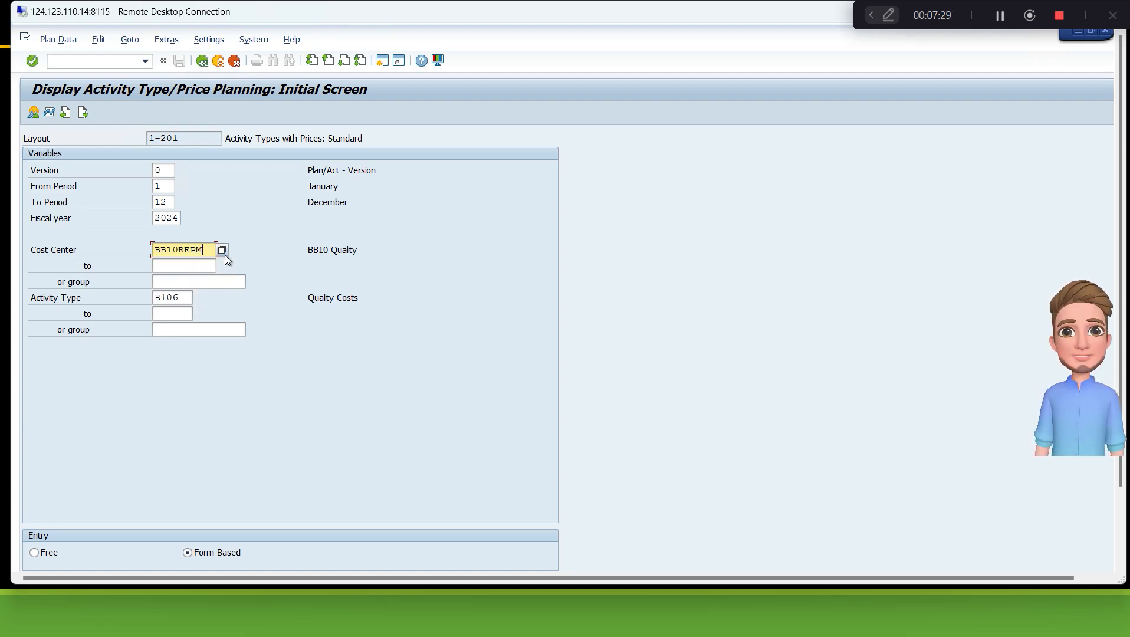
Step: Set the activity type to B105 and display the activity type and price planning overview for BB10REPMAN
key(Tab)
key(Tab)
key(Tab)
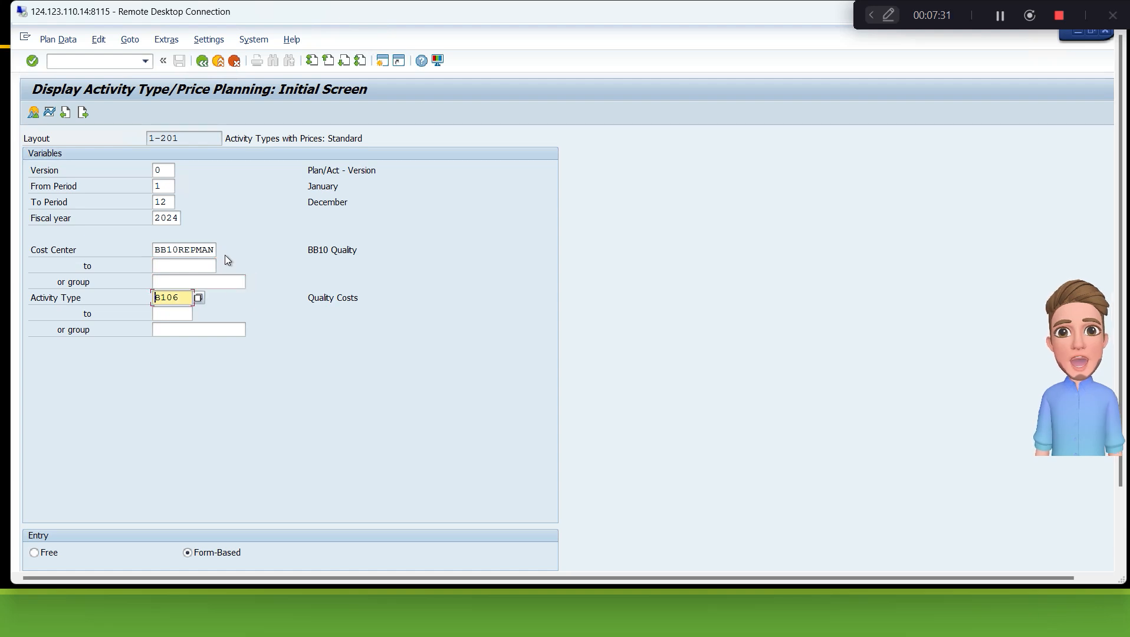
key(End)
key(BackSpace)
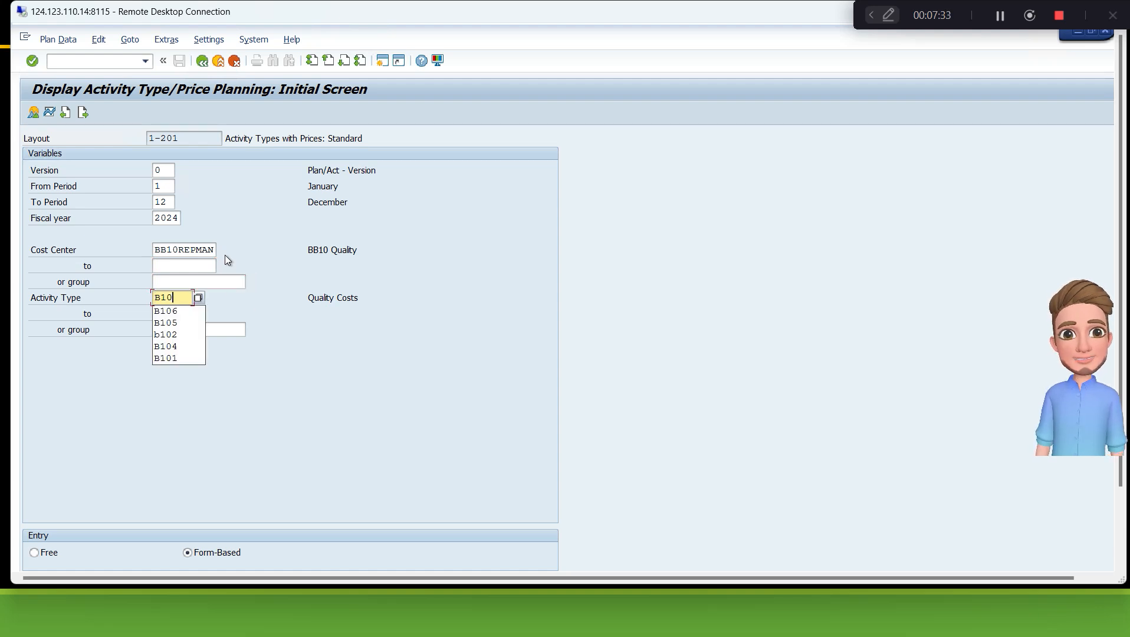
text(5)
key(Return)
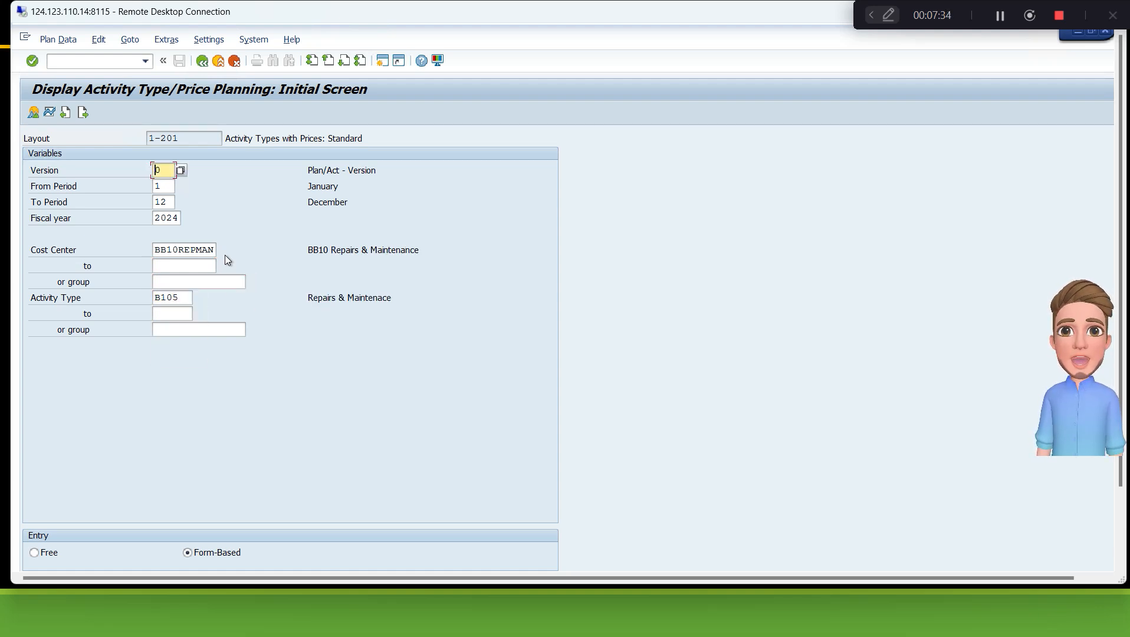
click(33, 111)
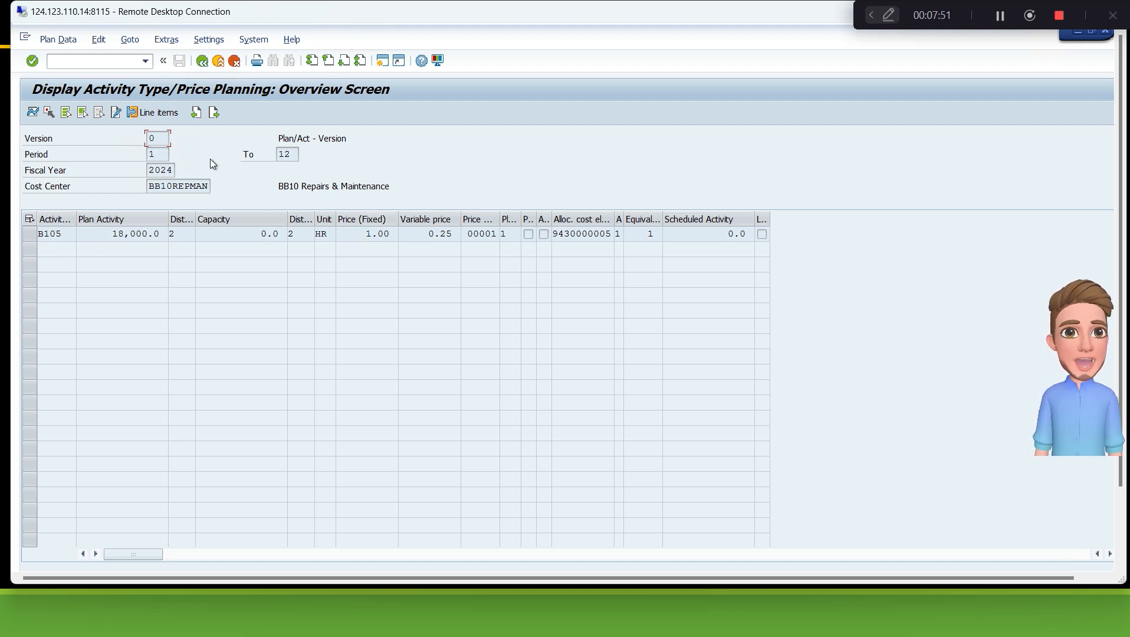
Step: Leave the price planning overview and start transaction SIMG to display the customizing implementation guide
click(95, 62)
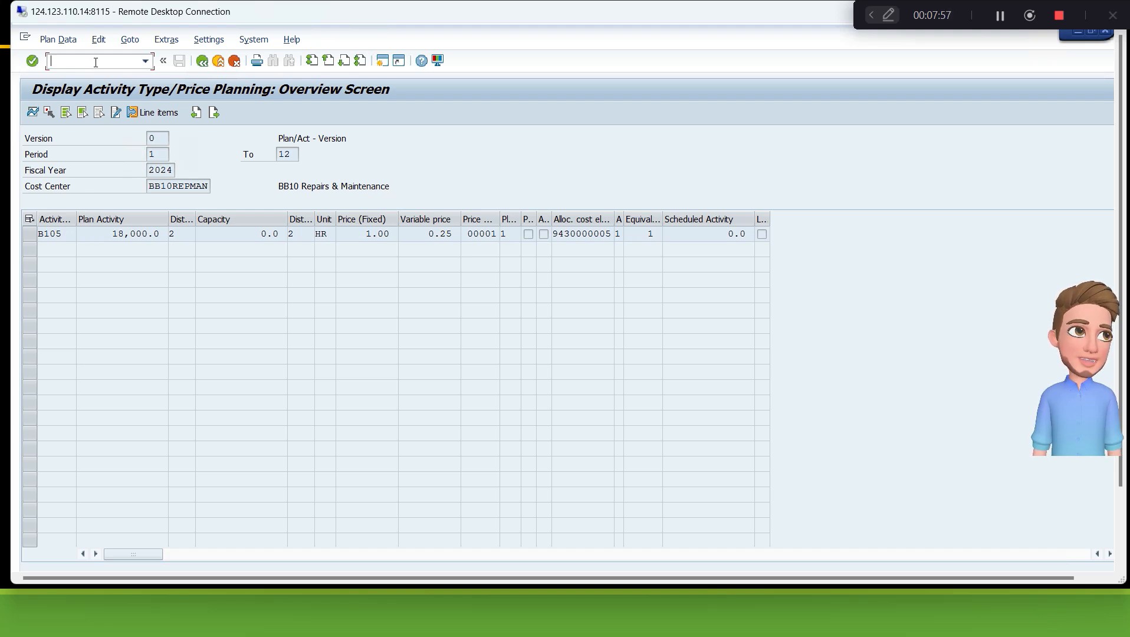
text(/N)
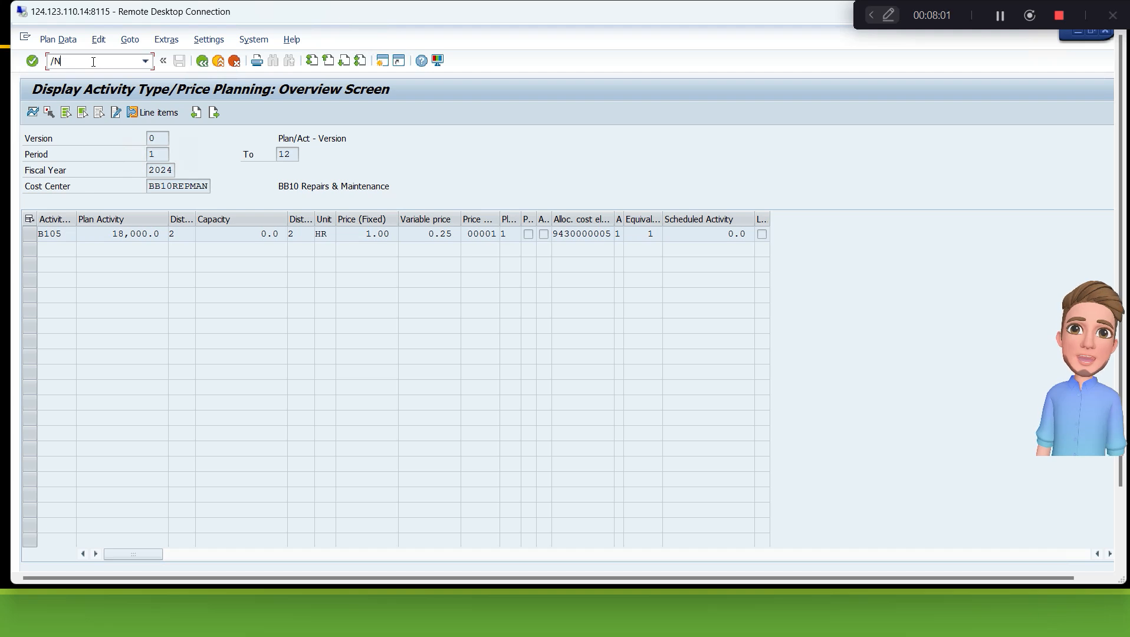
text(SIMG)
key(Return)
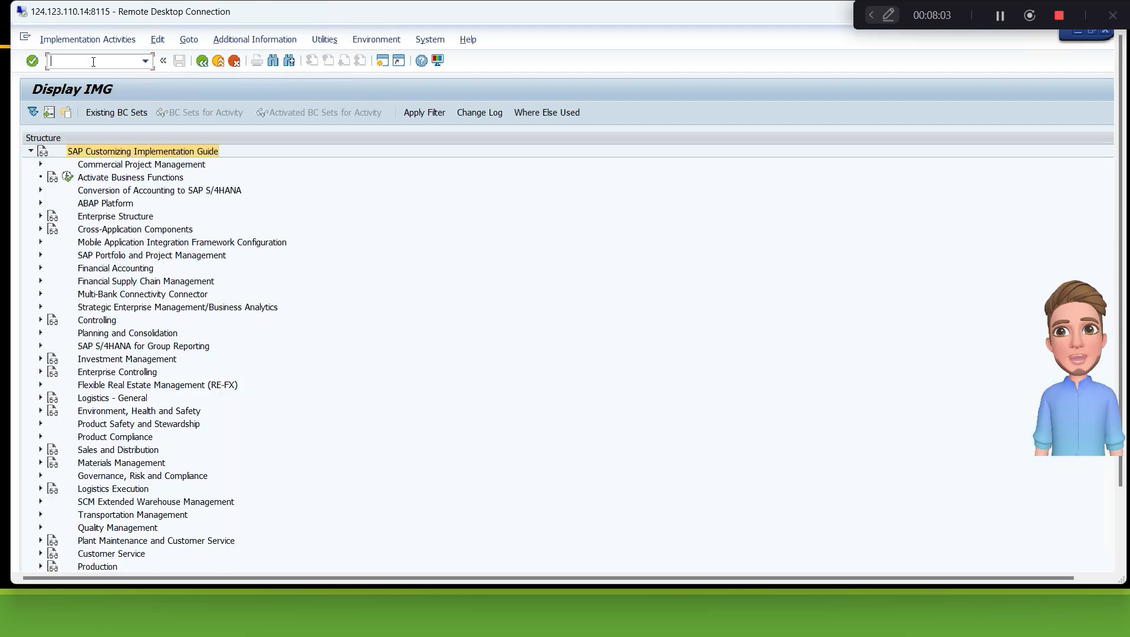
Step: In the implementation guide, expand Controlling, Product Cost Controlling and Cost Object Controlling down to Product Cost by Order
double_click(100, 316)
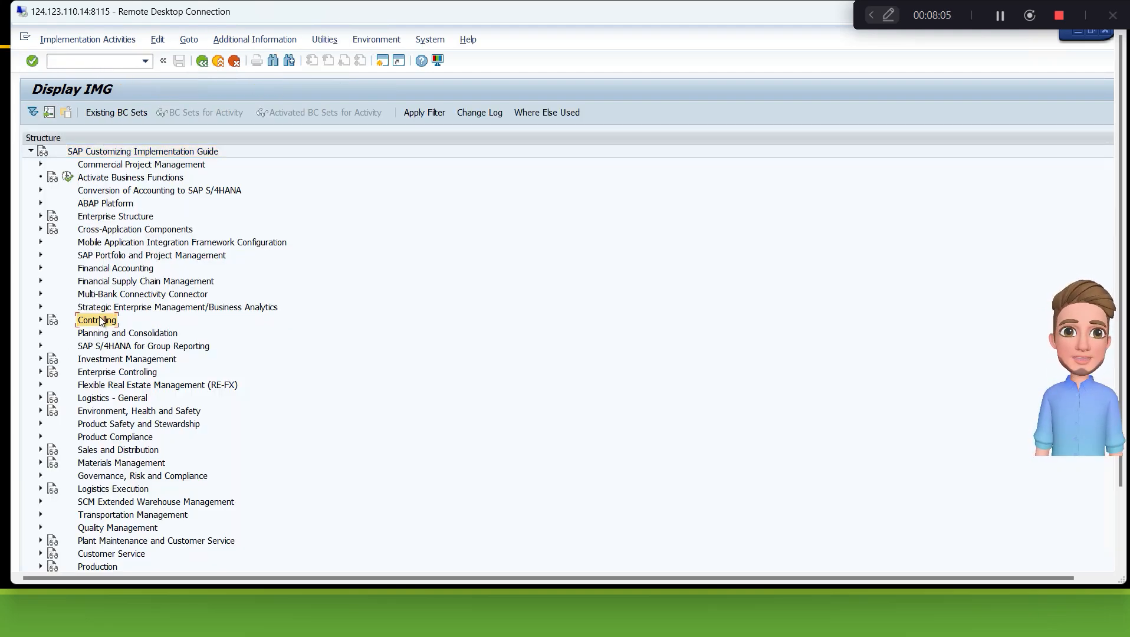
key(Down)
key(Down)
key(Down)
key(Down)
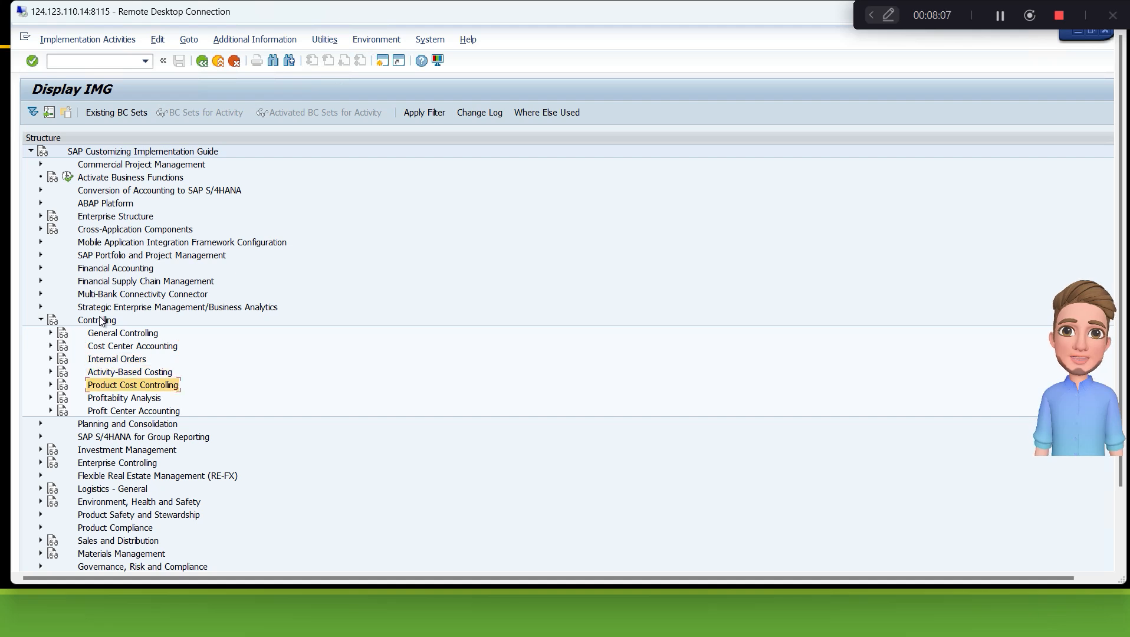
key(Right)
key(Down)
key(Down)
key(Right)
key(Down)
key(Down)
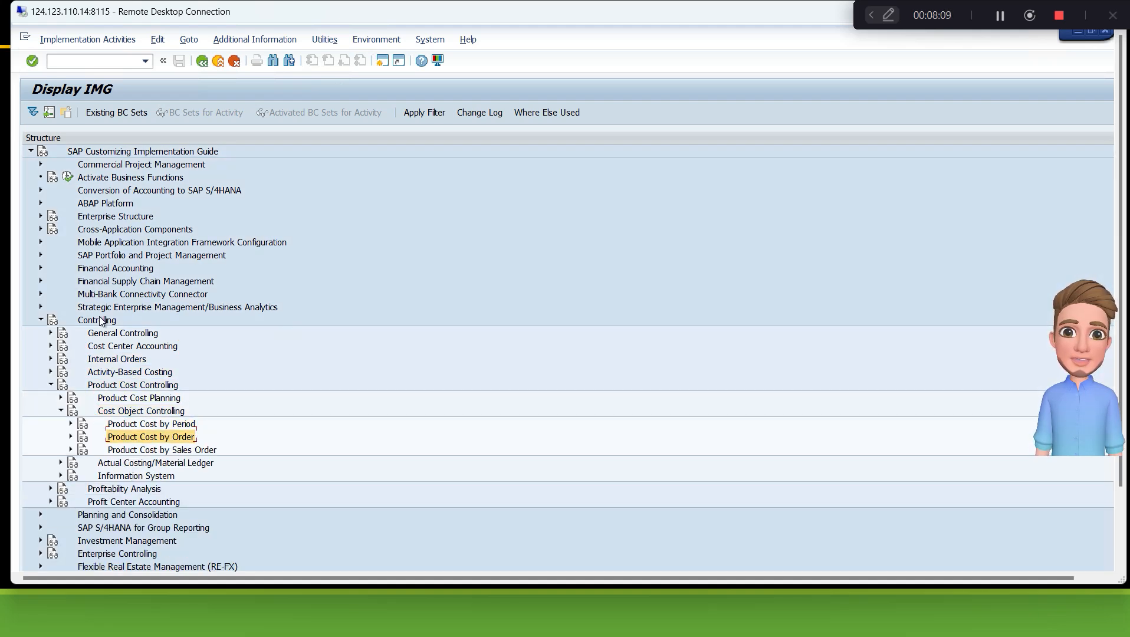
Step: Expand Product Cost by Order, its Basic Settings for Product Cost by Order, and the Templates node
key(Right)
key(Down)
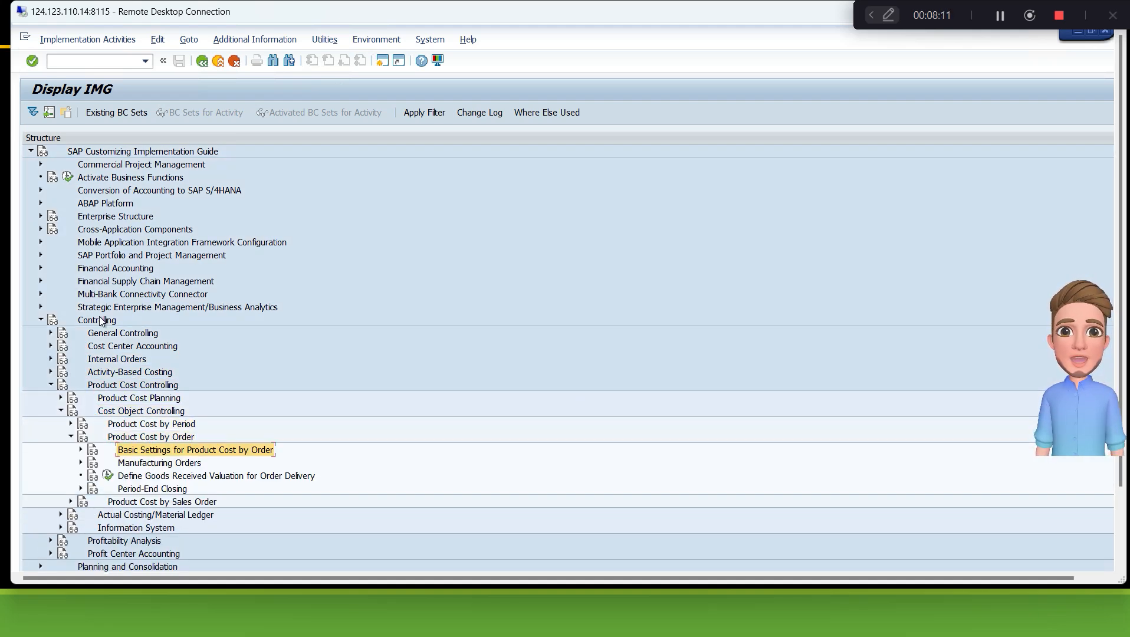
key(Right)
key(Down)
key(Down)
key(Down)
key(Right)
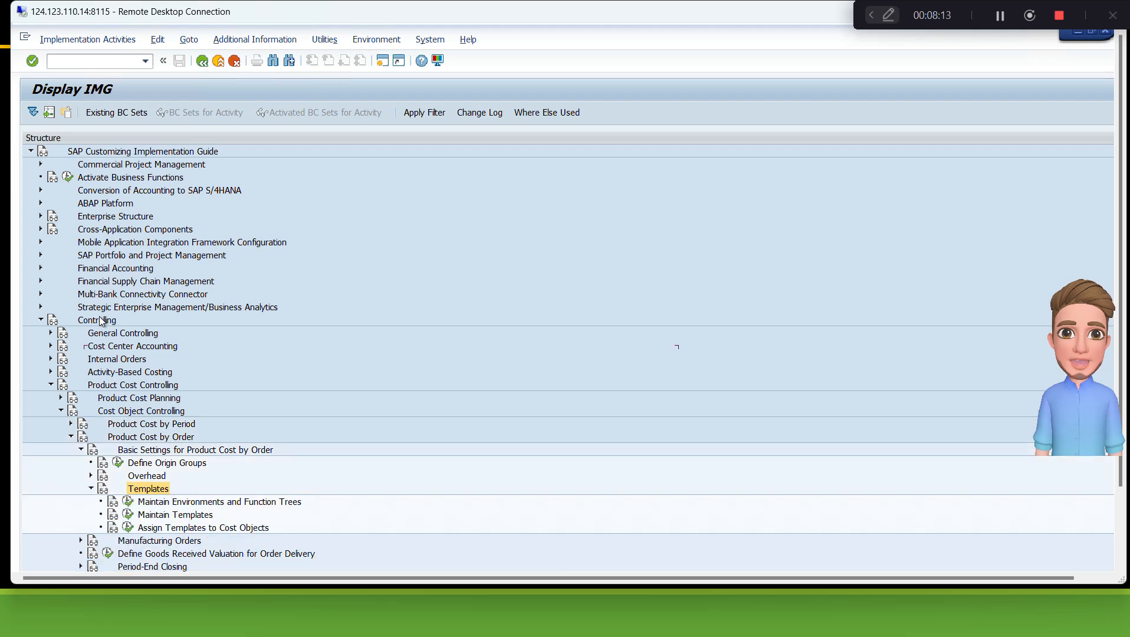
Step: Open Maintain Templates and choose the Create Template activity
key(Down)
key(Down)
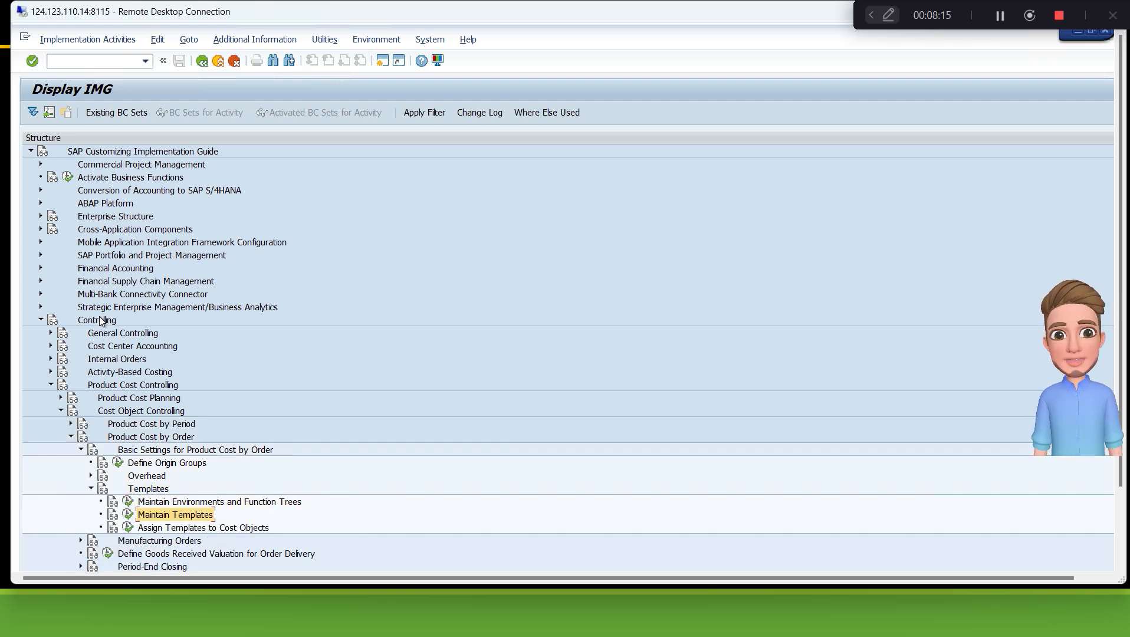
key(Return)
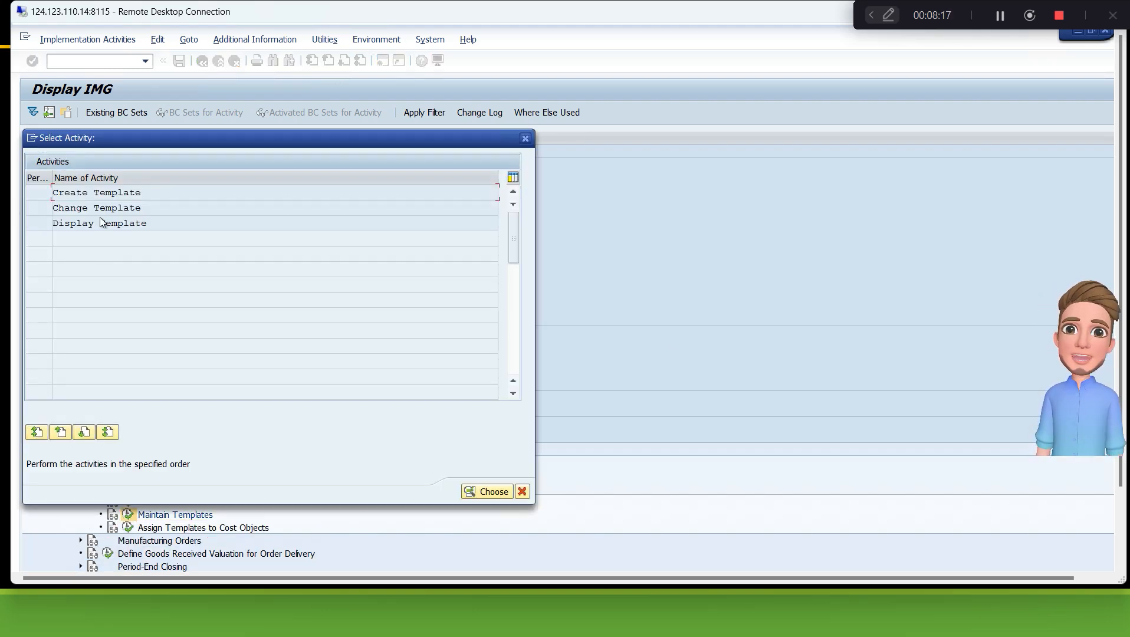
double_click(94, 193)
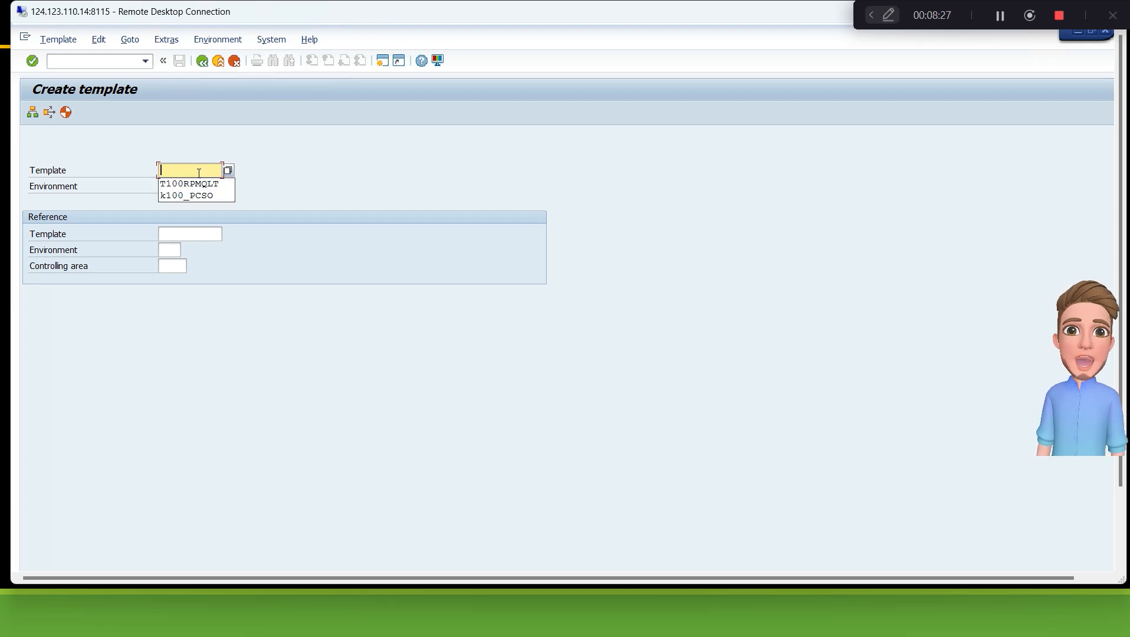
Step: Enter B100RPMQLT as the name of the new template
text(B100)
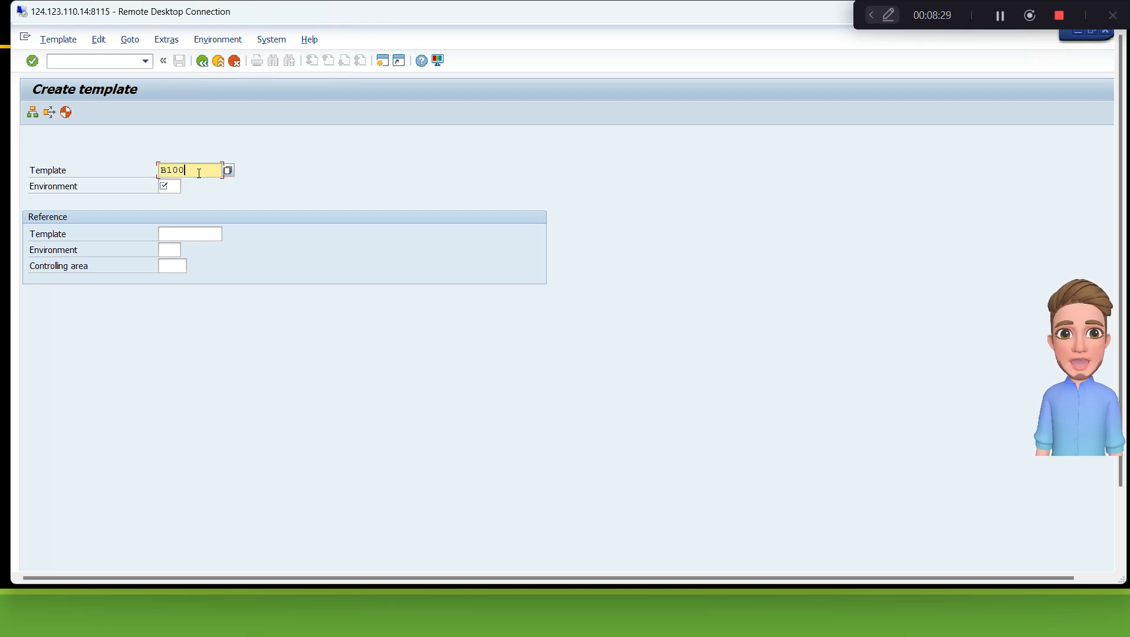
key(Caps_Lock)
text(rpm)
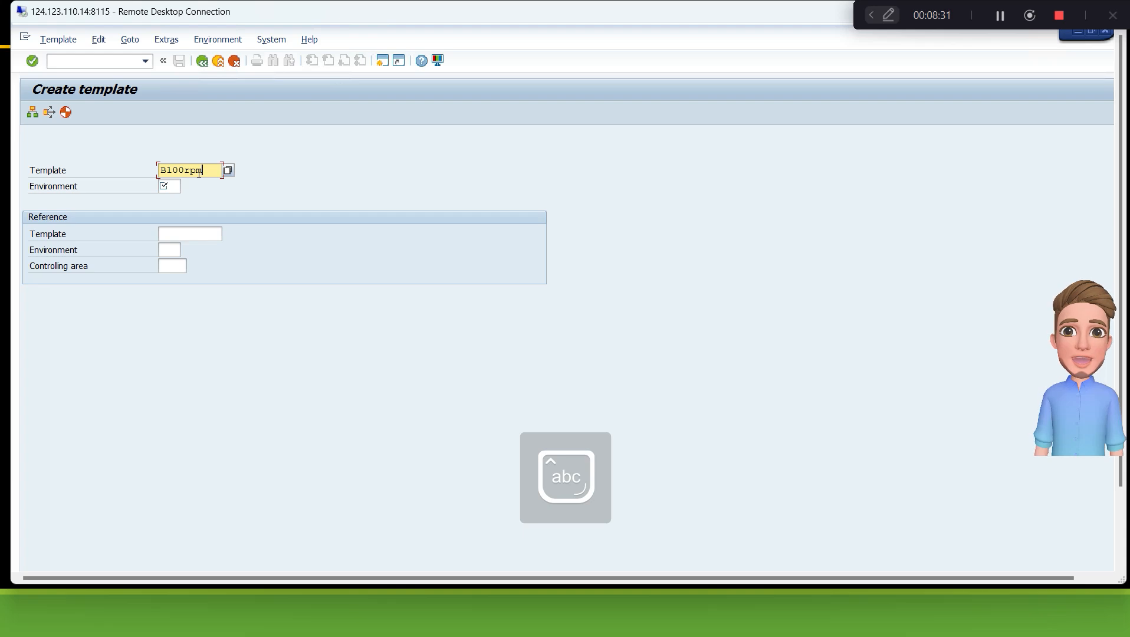
key(BackSpace)
key(BackSpace)
key(BackSpace)
key(Caps_Lock)
text(RPMQLT)
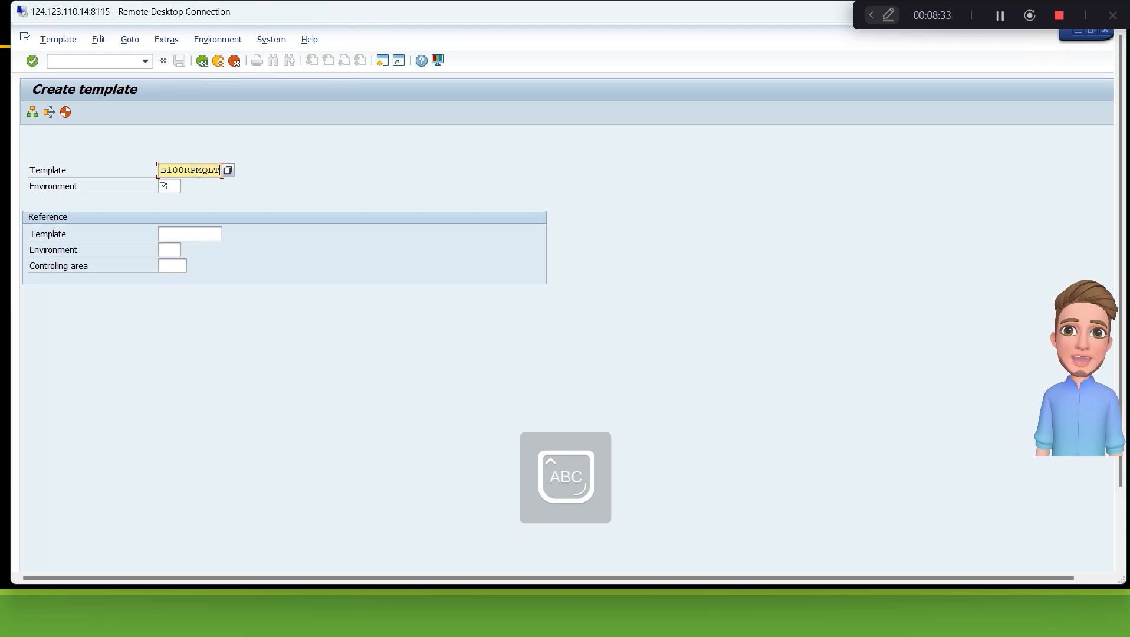
Step: Choose environment 001, Cost estimate/production orders, for the template and open its editor
click(174, 187)
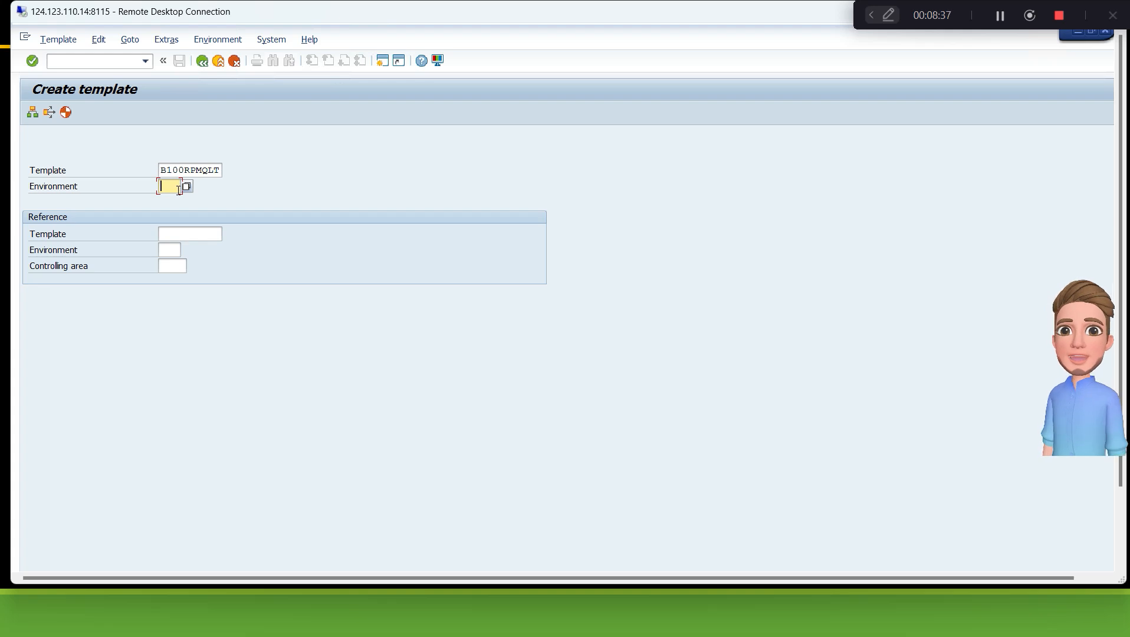
click(187, 187)
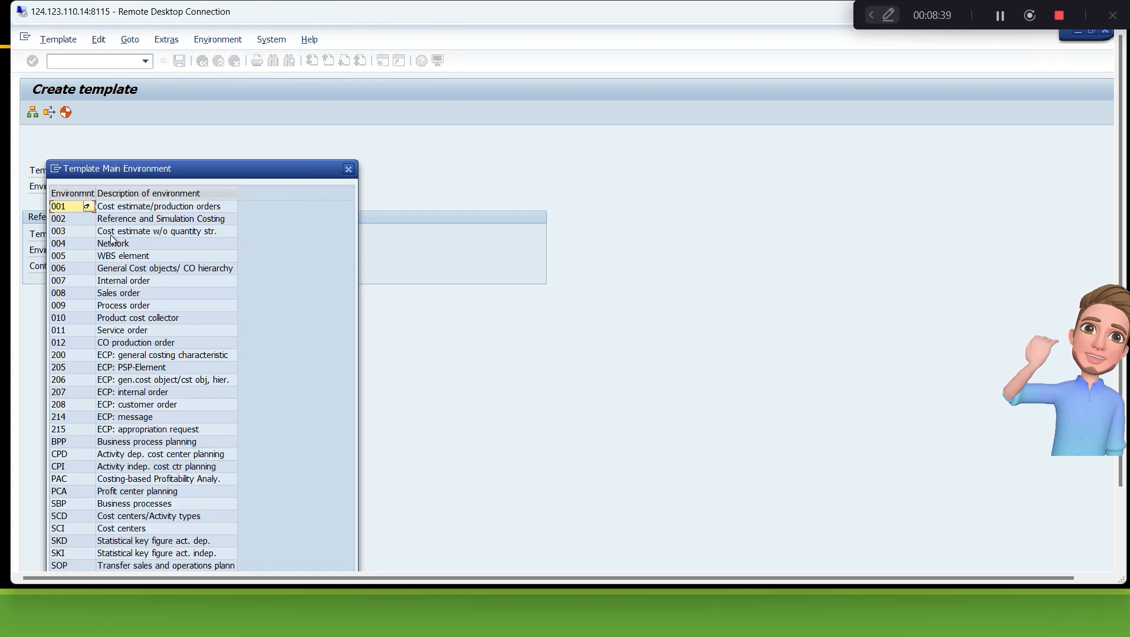
click(154, 207)
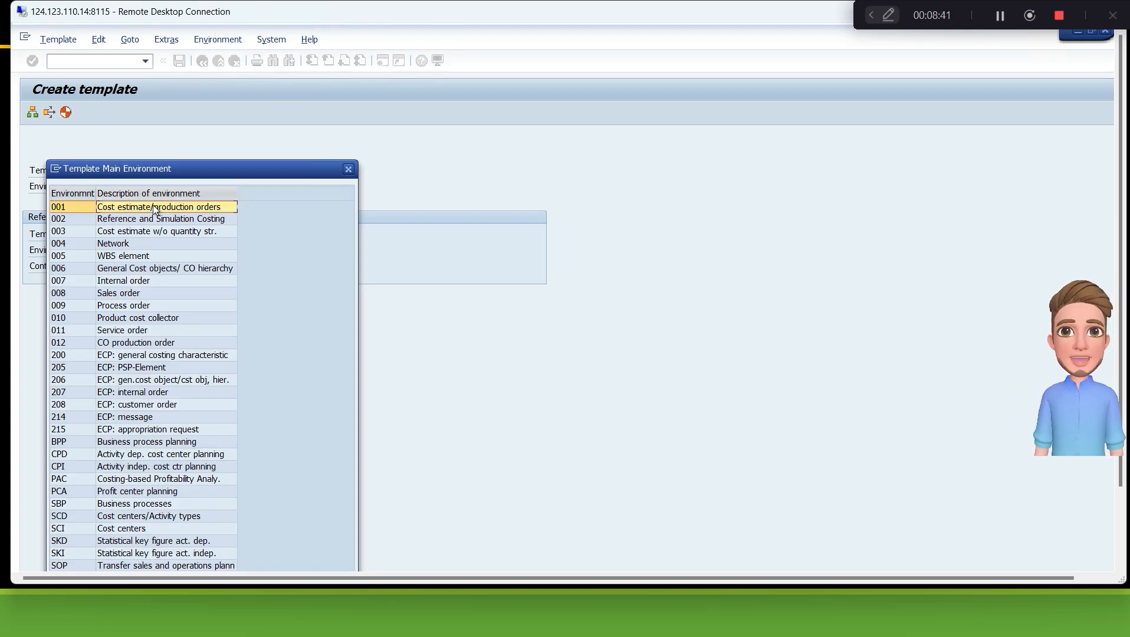
click(129, 309)
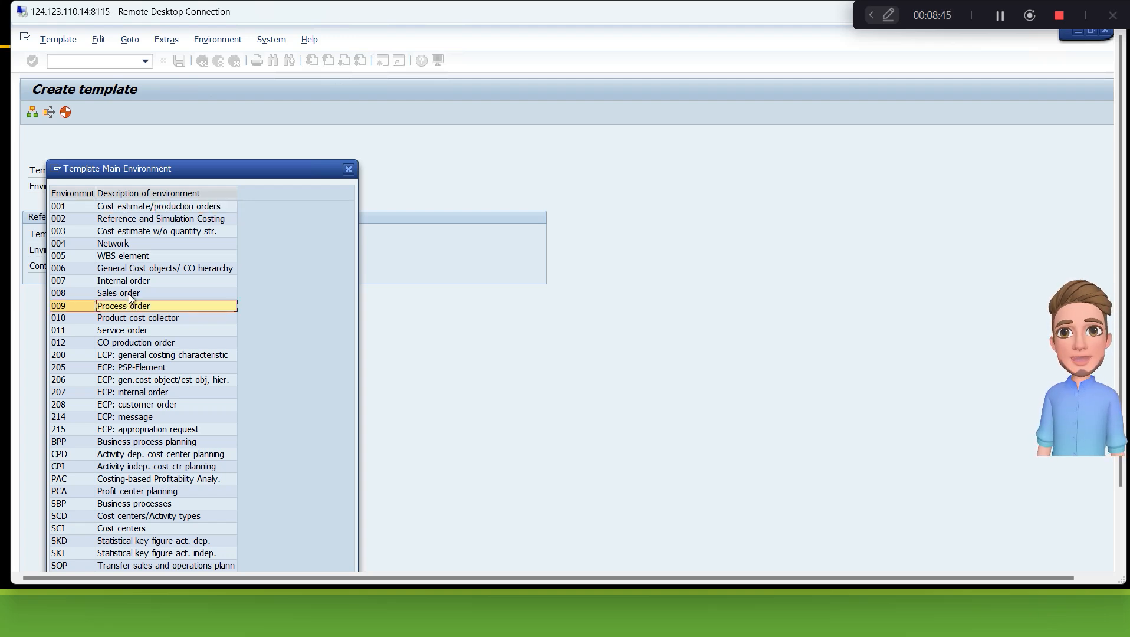
click(131, 295)
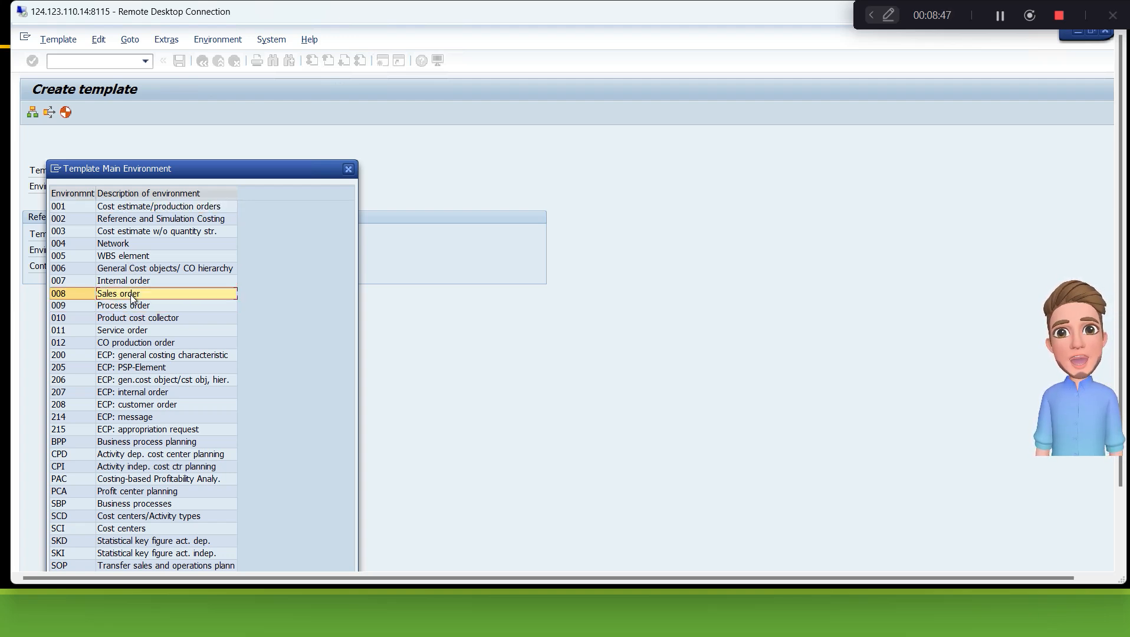
click(144, 345)
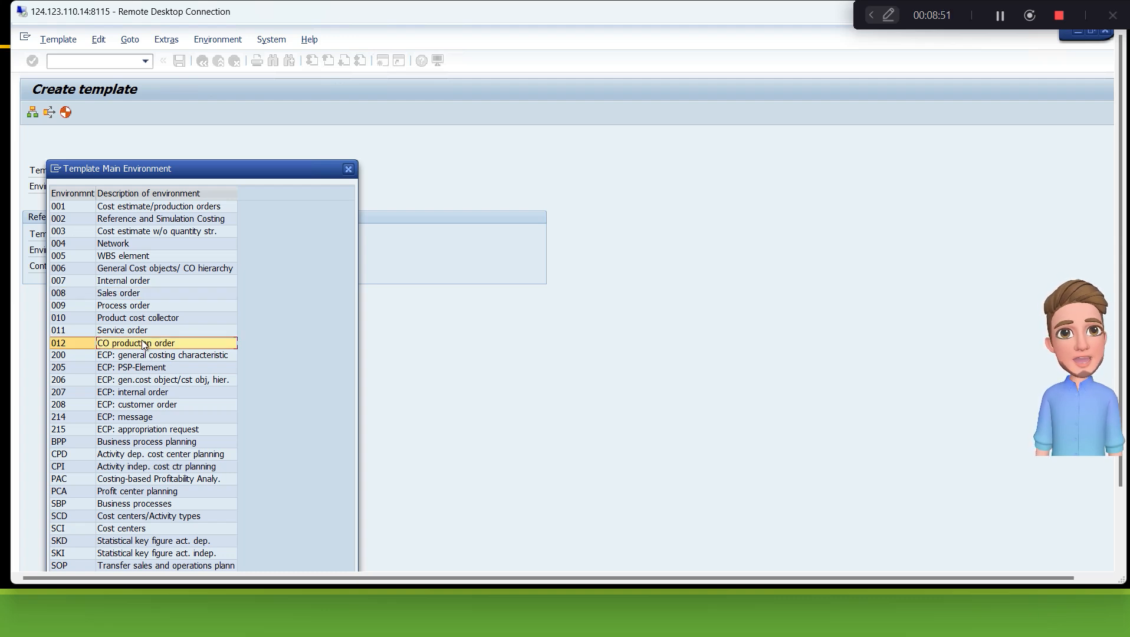
double_click(81, 207)
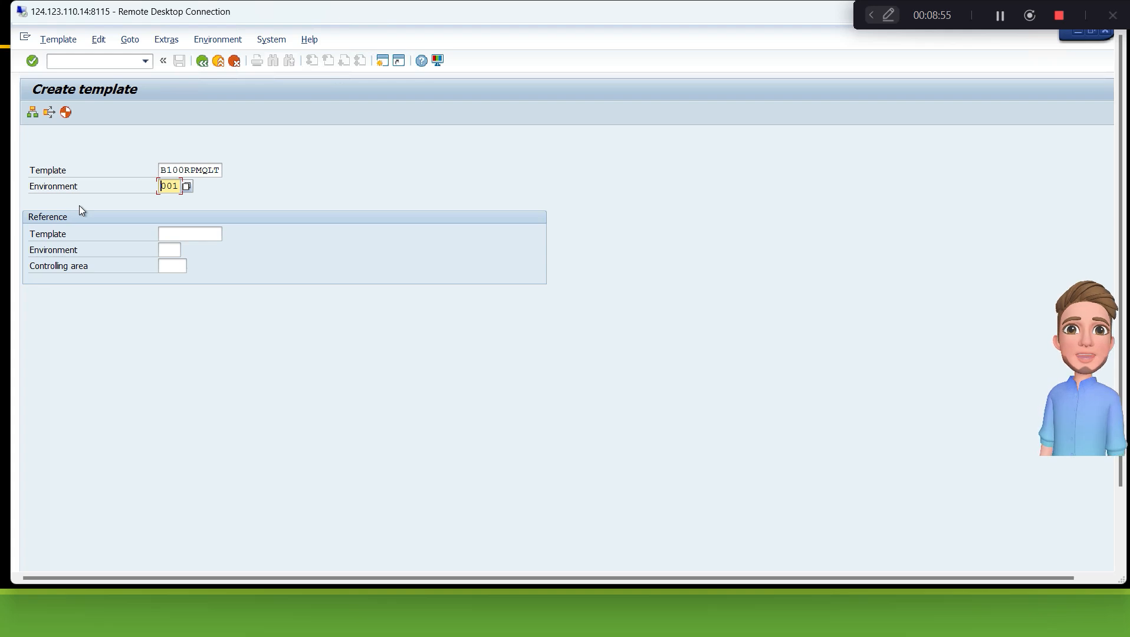
key(Return)
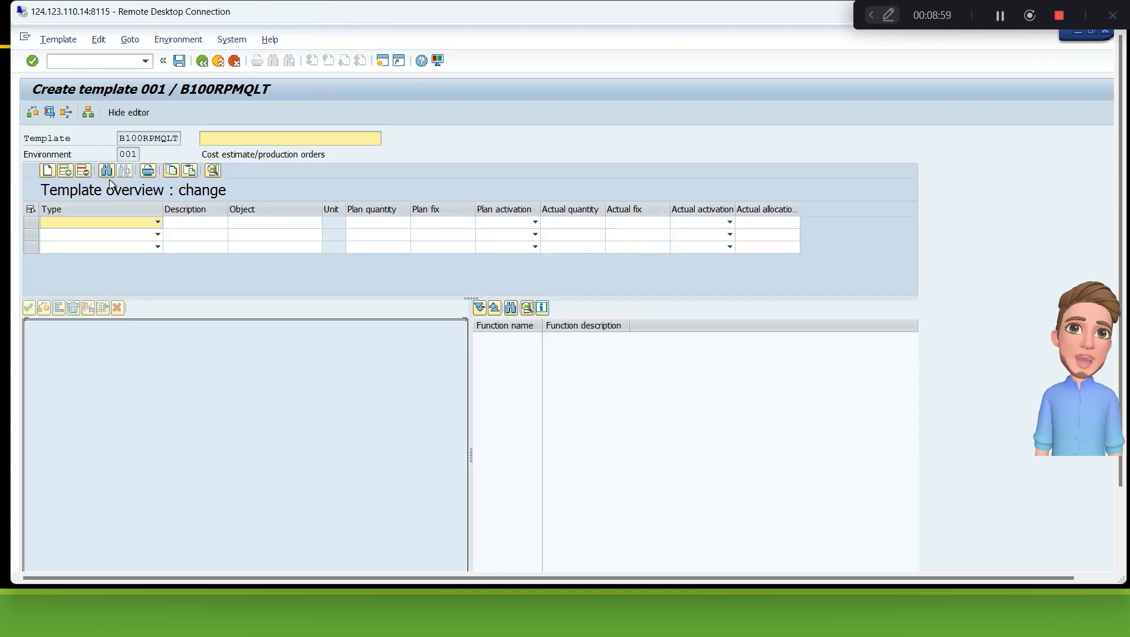
Step: Describe the template as "B100 TA_Repman & Quality" and set its first row's type to Cost Center/Activity Type
click(218, 139)
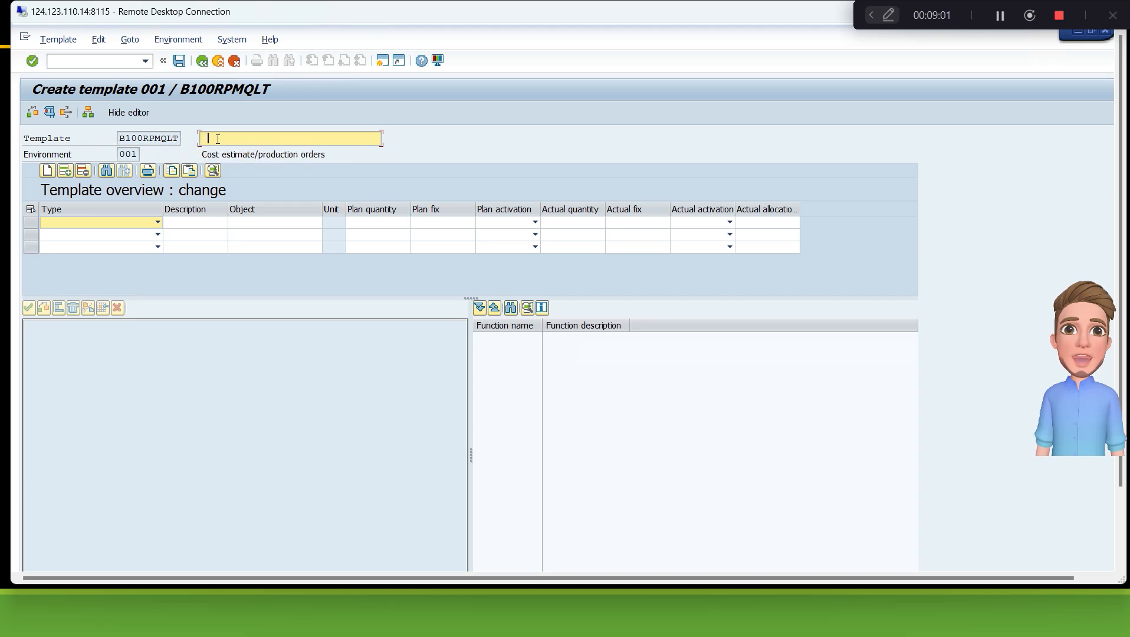
click(231, 151)
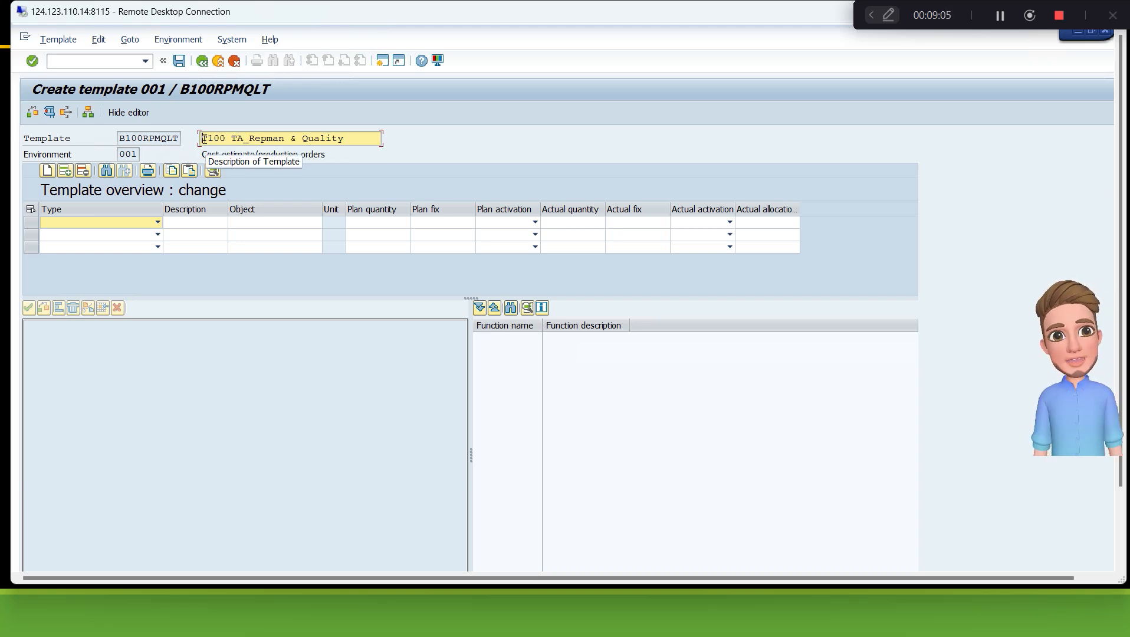
text(B)
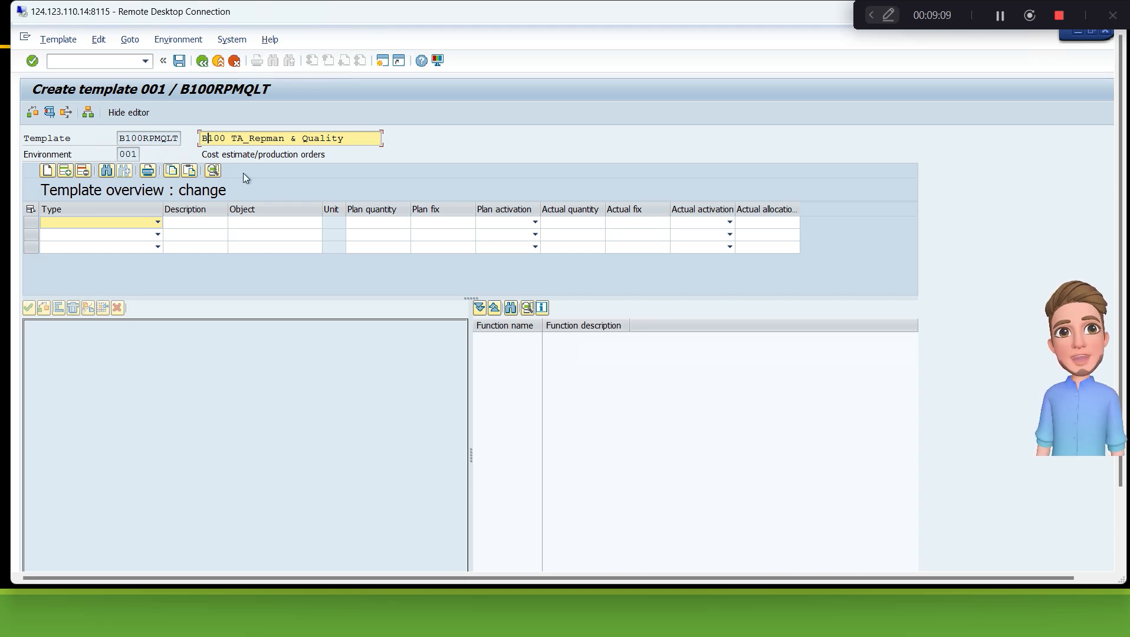
click(158, 223)
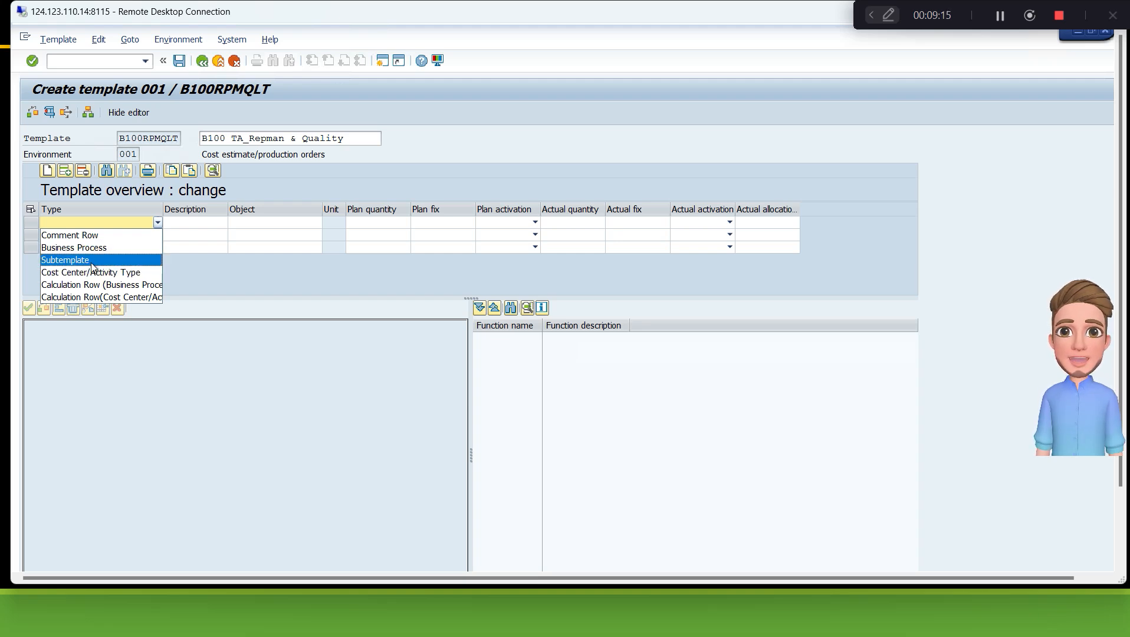
click(128, 275)
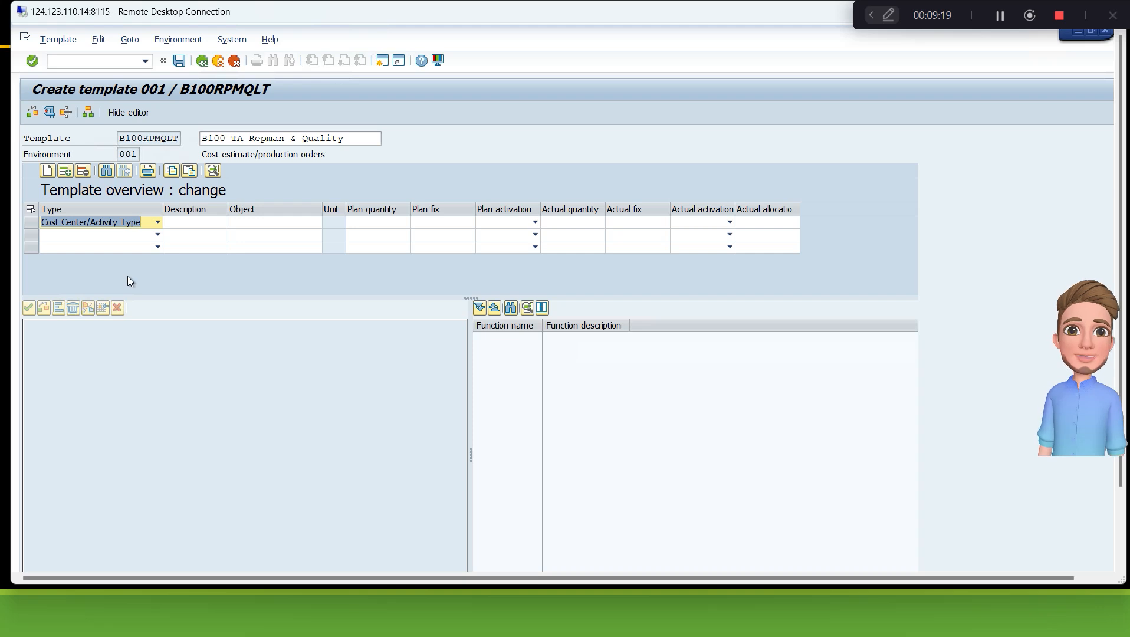
Step: Assign cost center BB10REPMAN with activity type B105 as the object of the template's first row
click(269, 223)
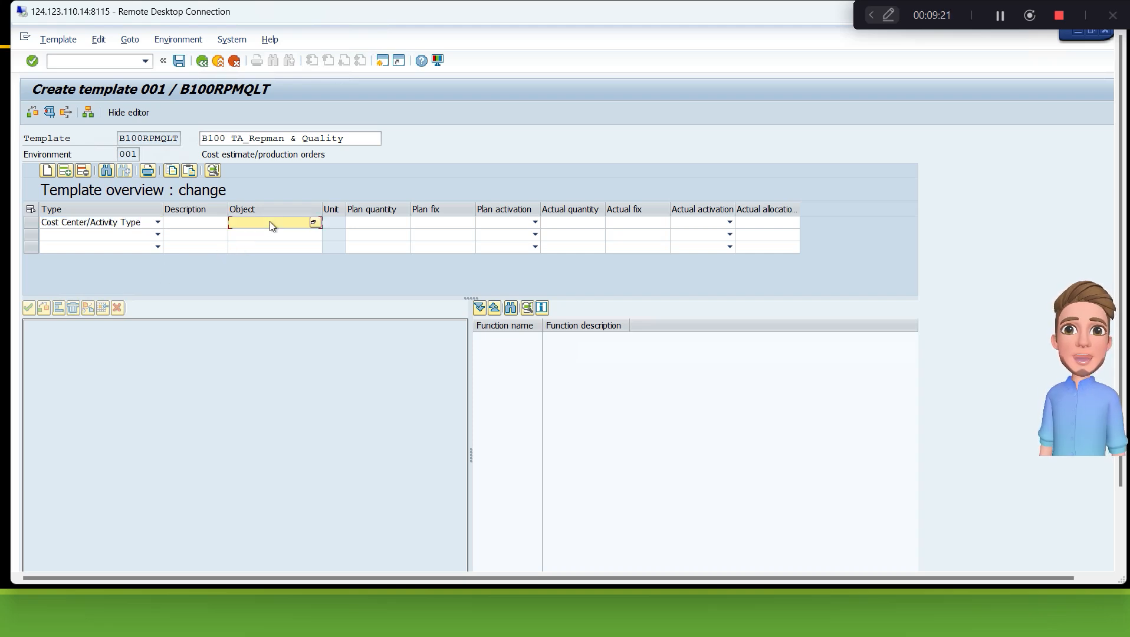
click(318, 221)
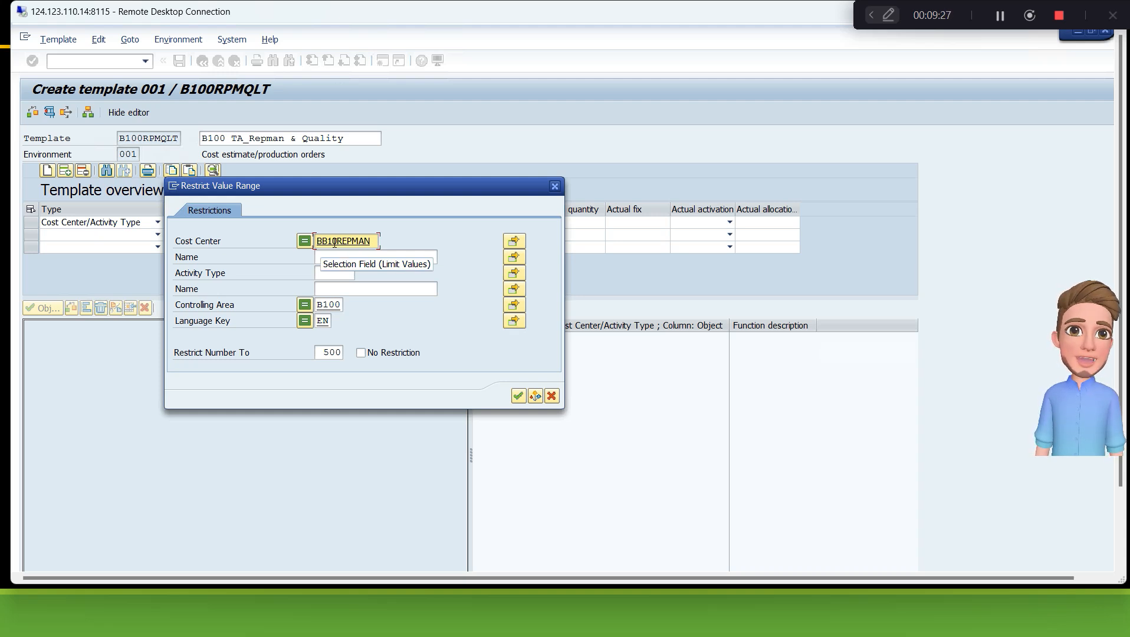
click(518, 395)
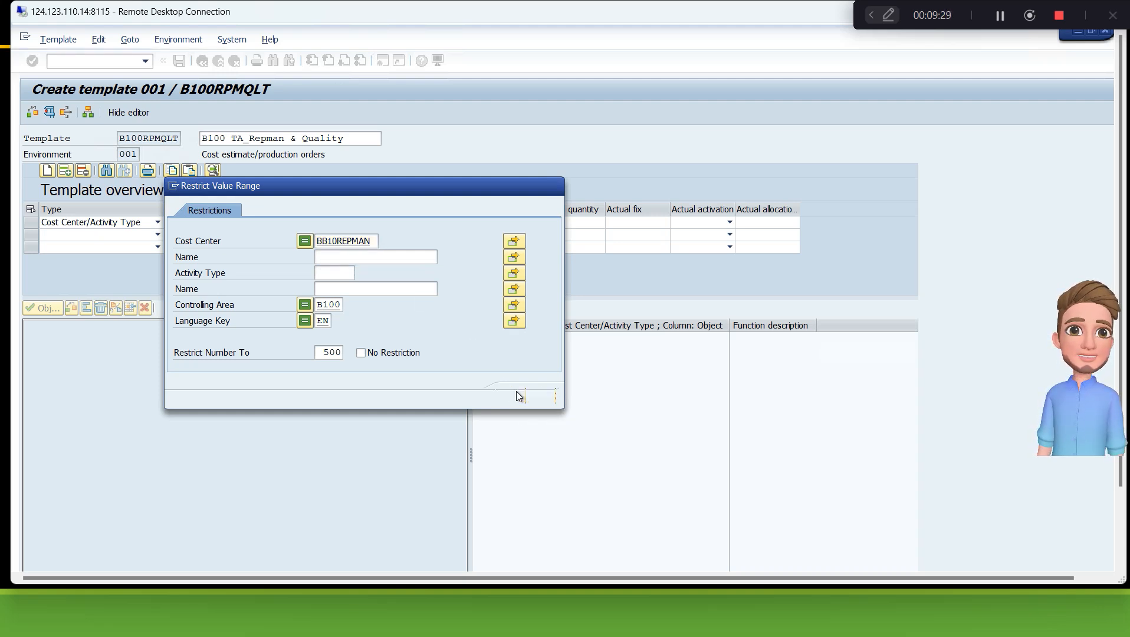
double_click(203, 239)
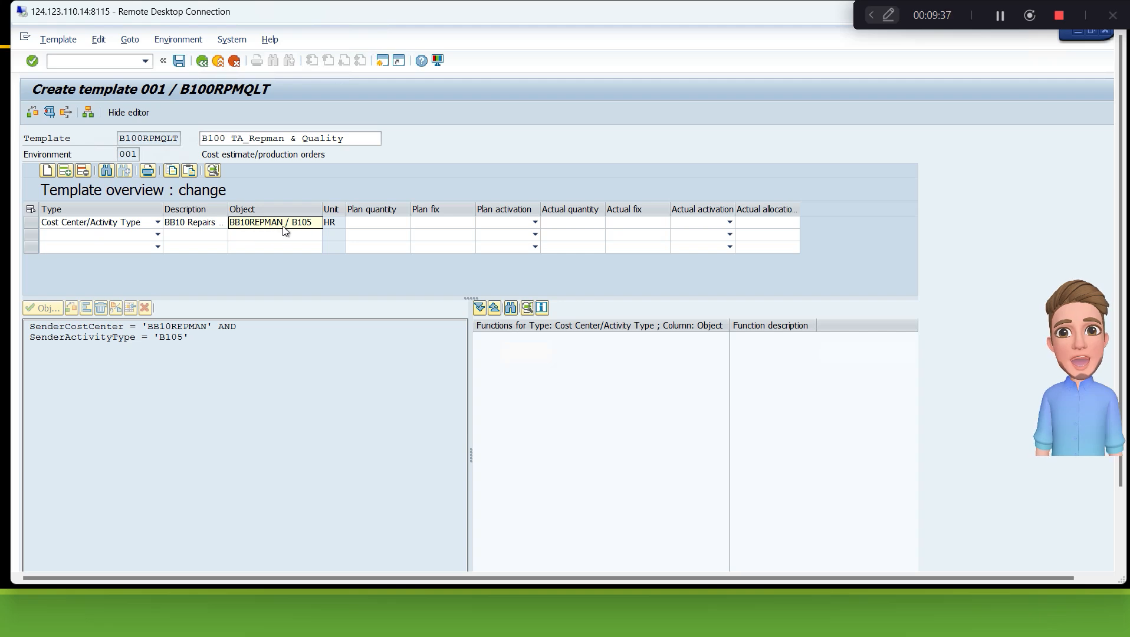
click(301, 228)
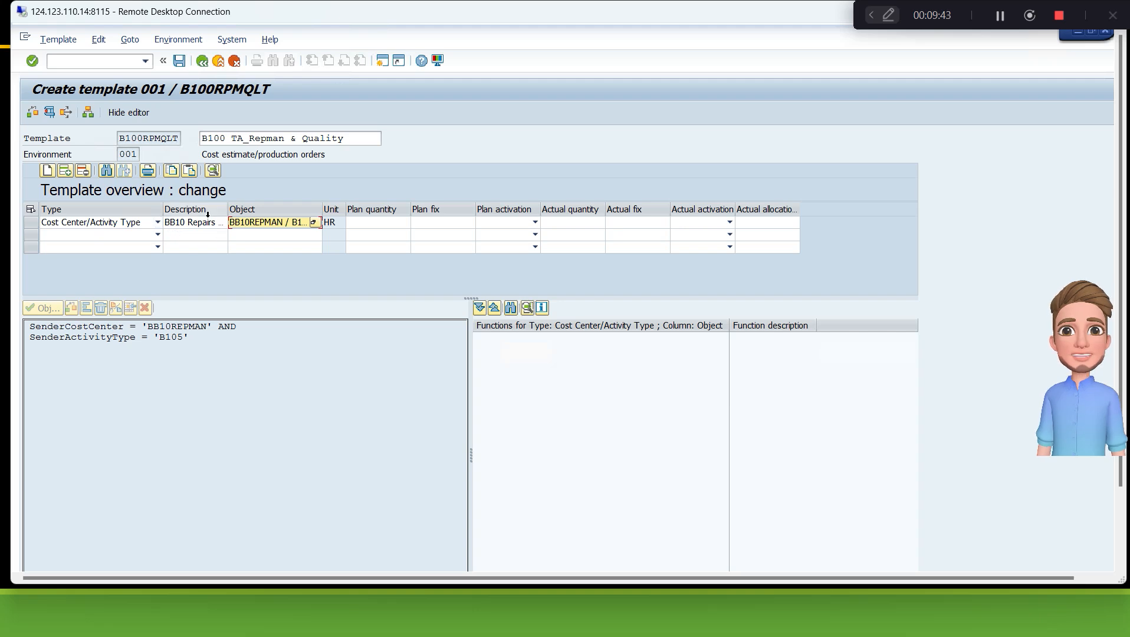
Step: Start the first row's plan quantity formula with the OrderTotalQuantity function from the order data group
click(362, 225)
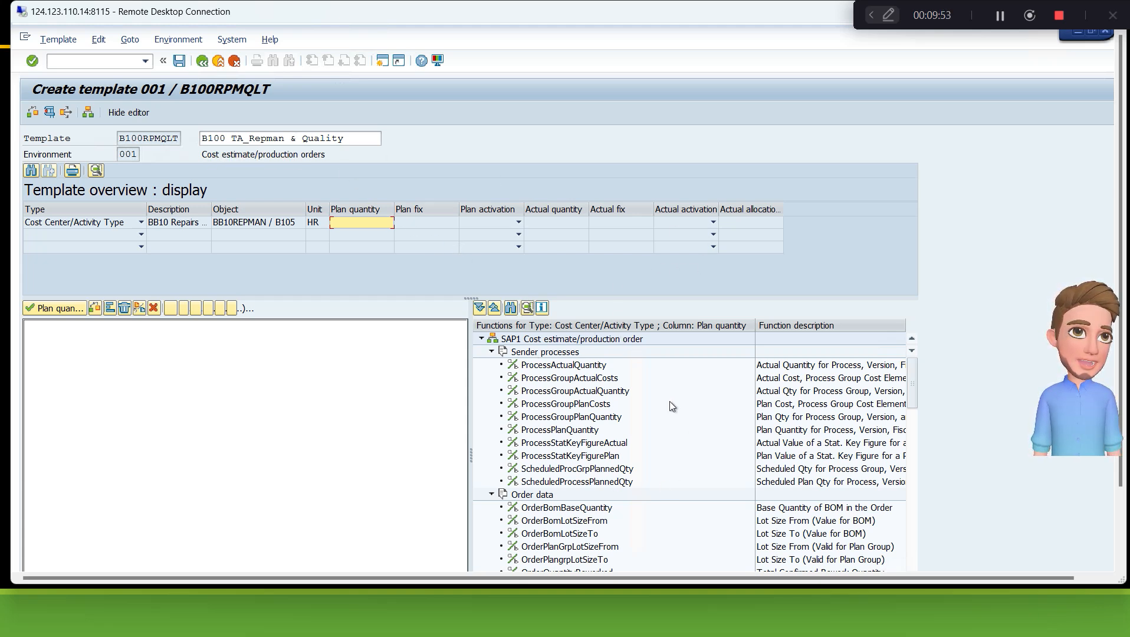
click(573, 380)
click(570, 366)
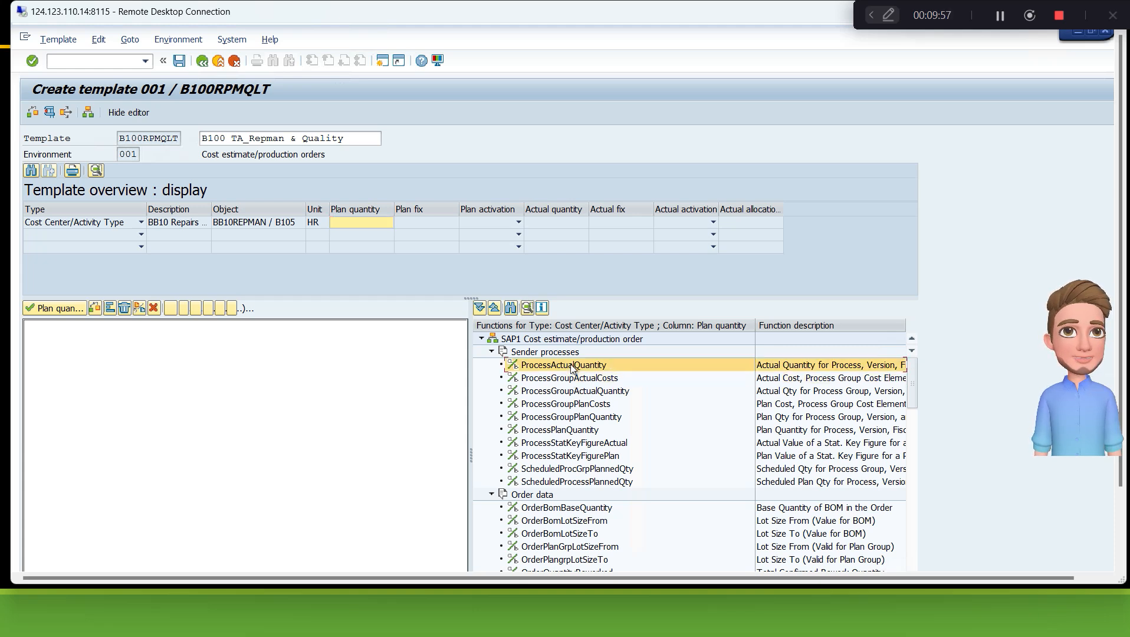
click(538, 354)
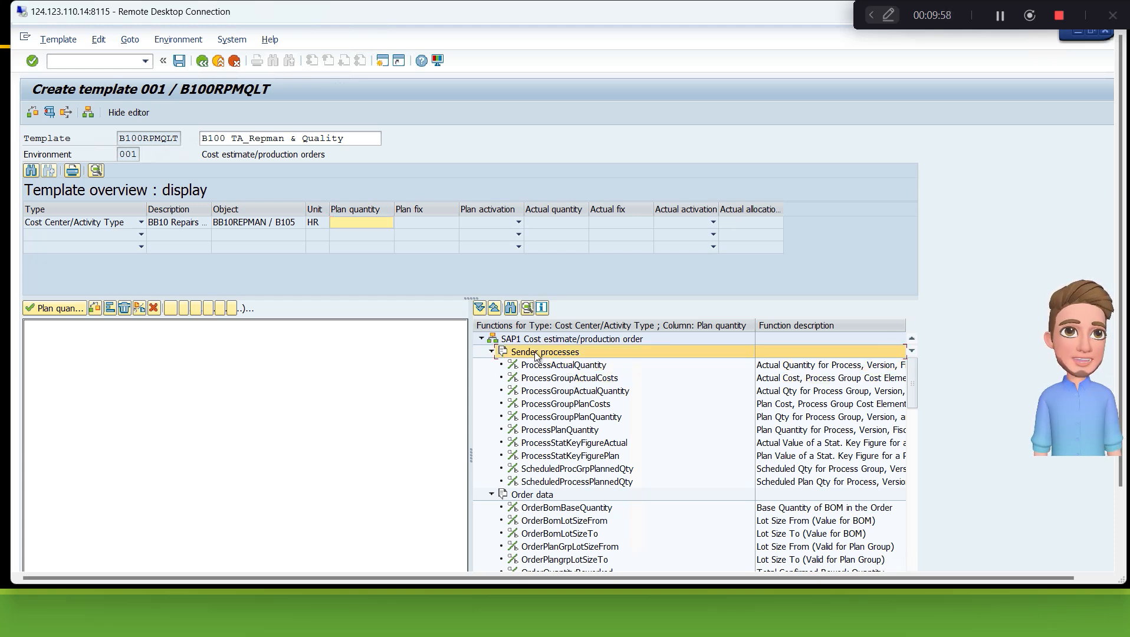
click(491, 352)
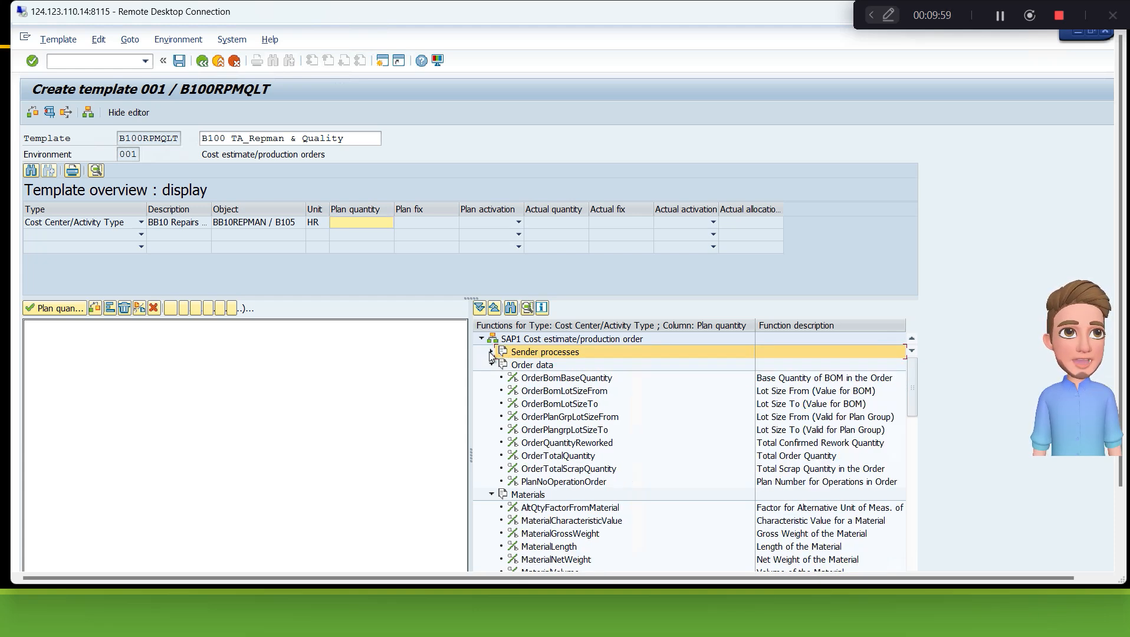
click(547, 366)
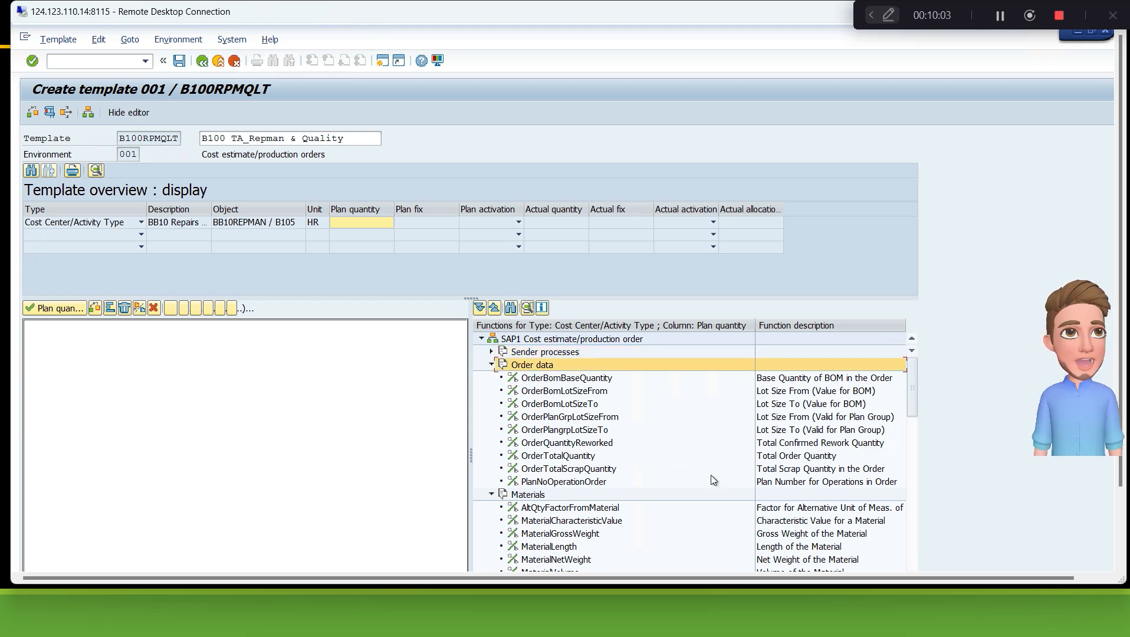
click(581, 460)
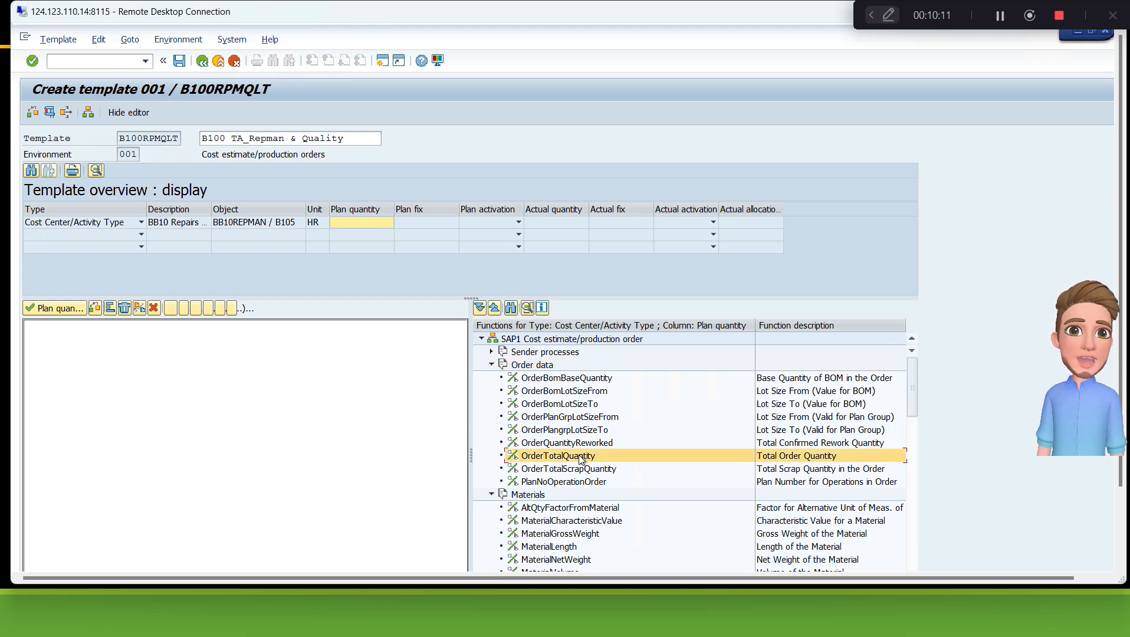
double_click(581, 459)
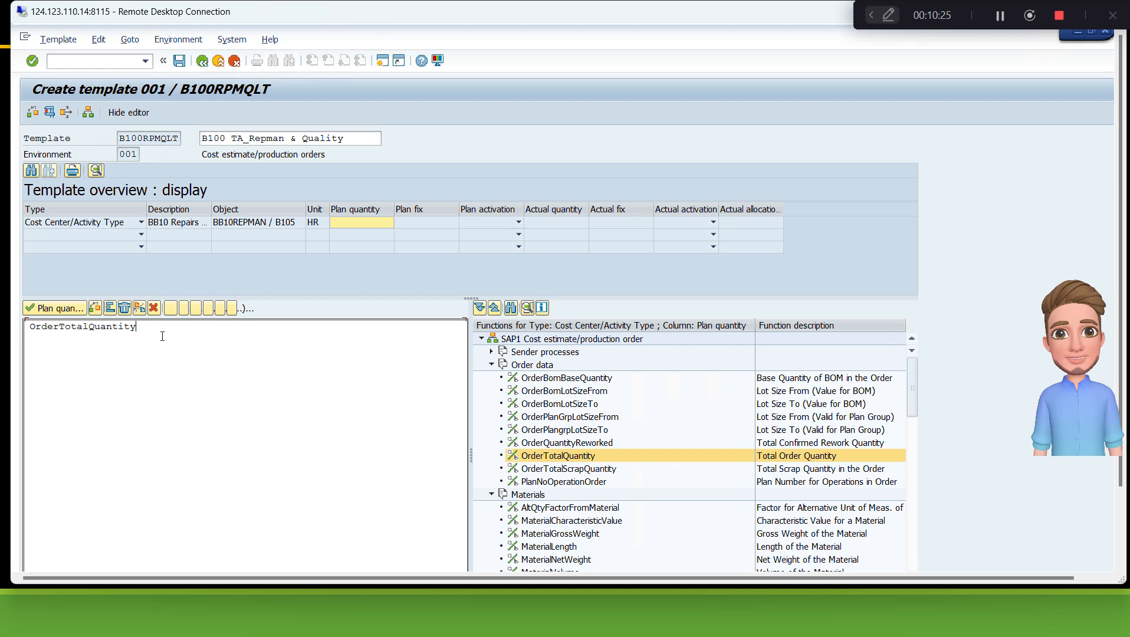
Step: Complete the plan quantity formula as OrderTotalQuantity * 1.25 and set the row's plan activation to ACTIVE
text(*)
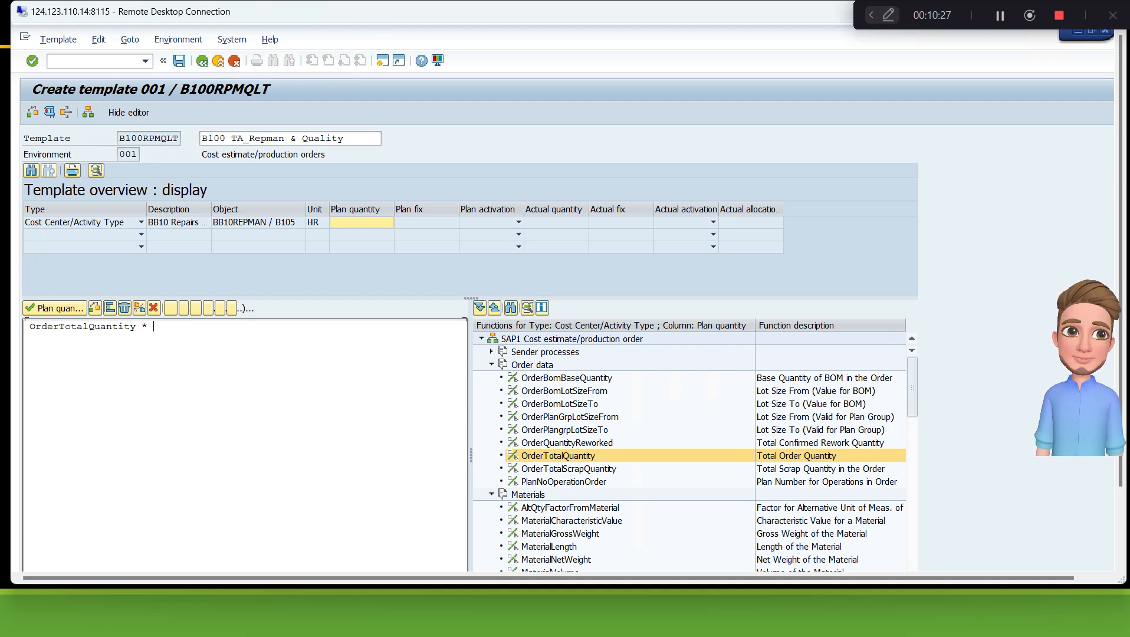
text( 1.25)
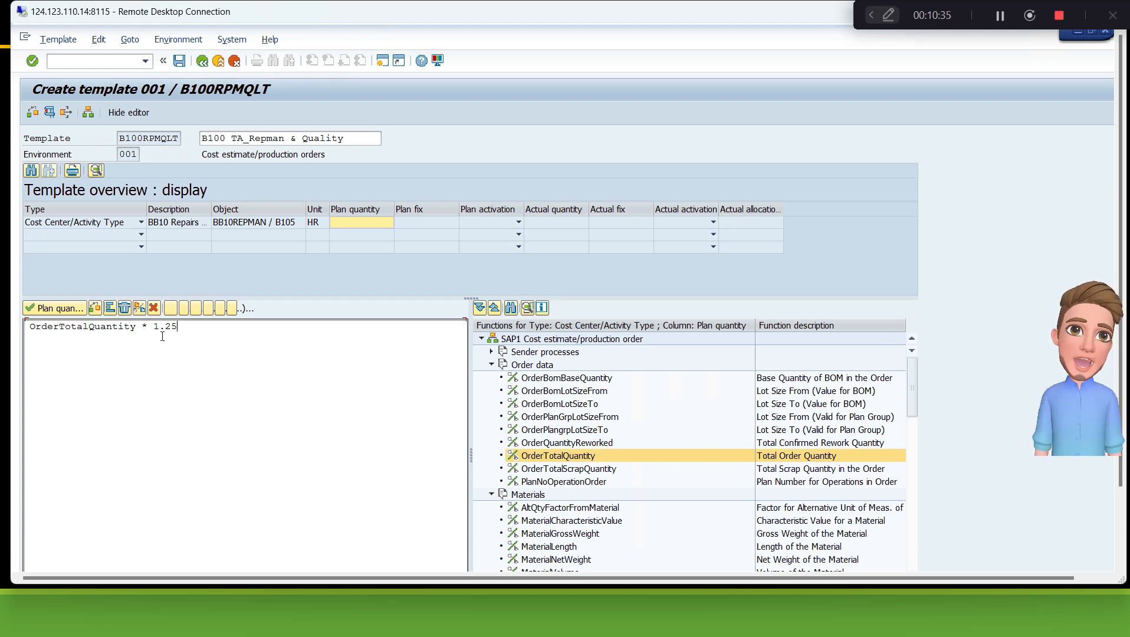
click(54, 309)
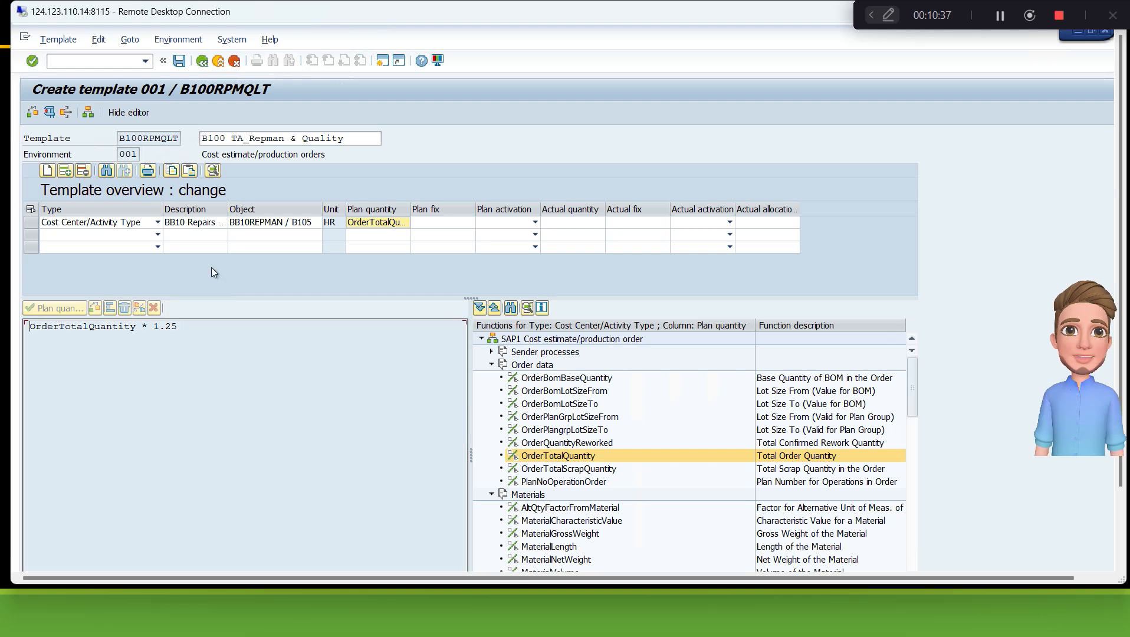
click(535, 222)
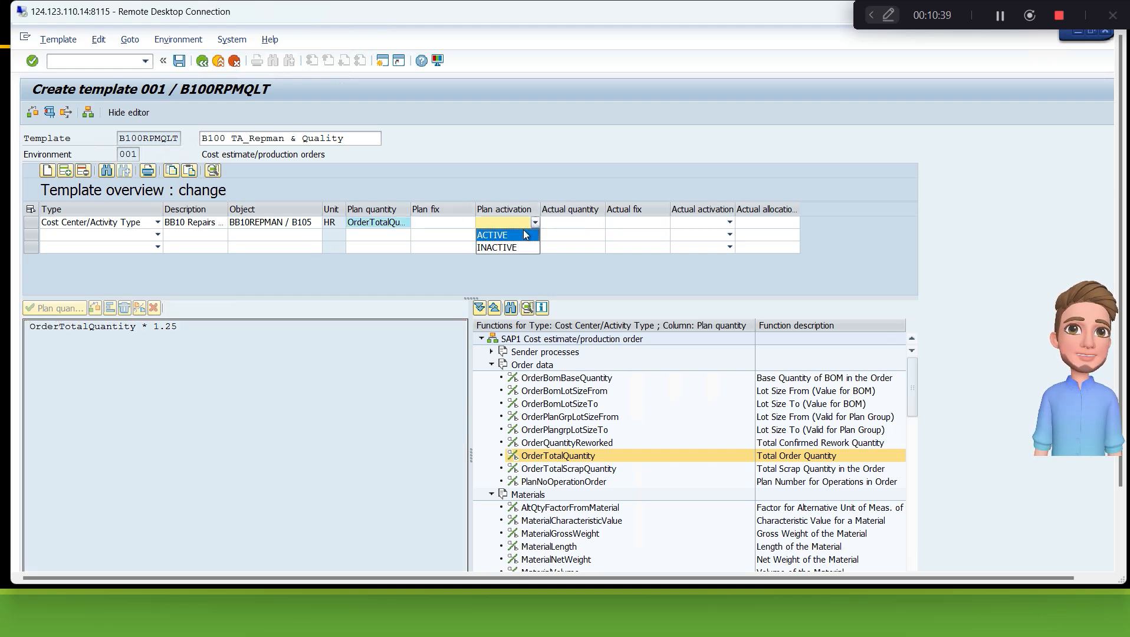
click(525, 235)
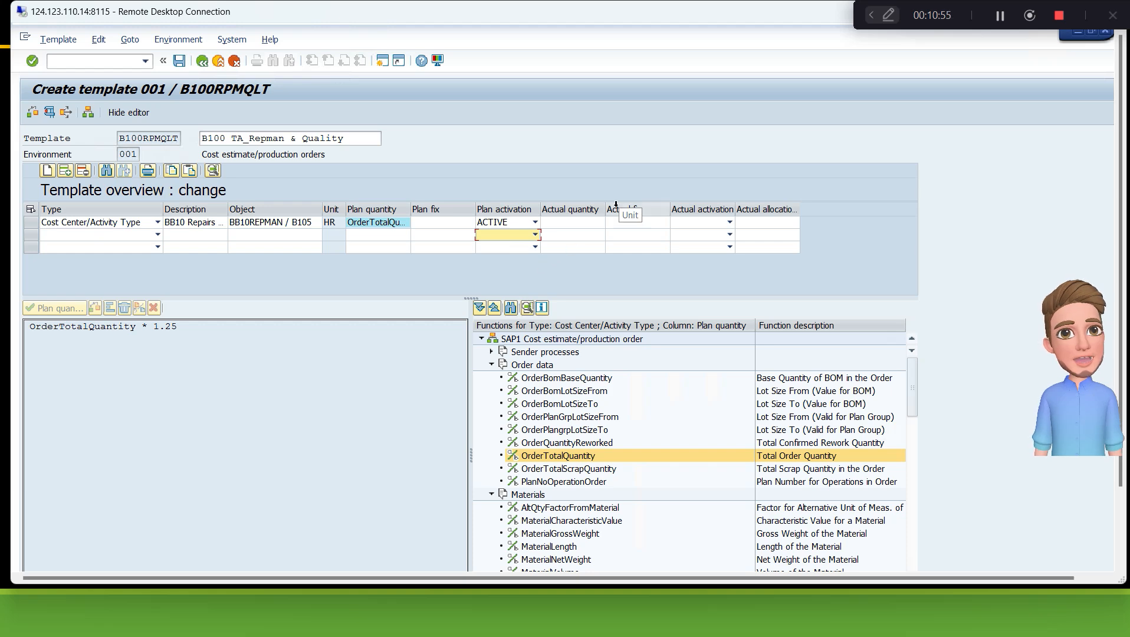
Step: Enter OrderTotalQuantity * 1.25 as the actual quantity formula for the first row
click(580, 222)
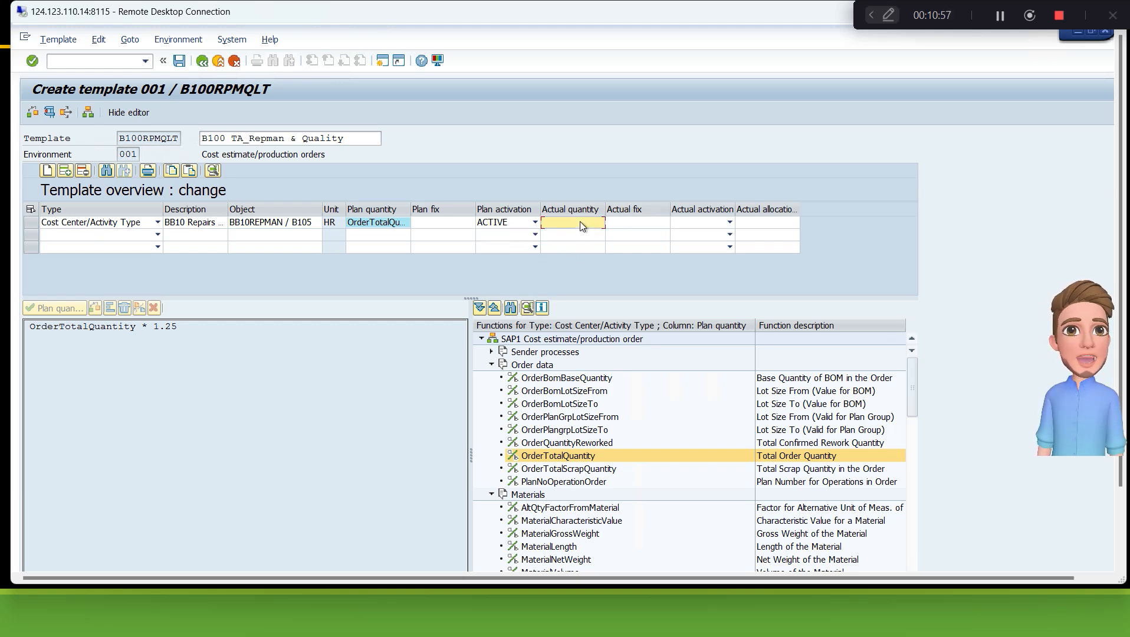
click(492, 352)
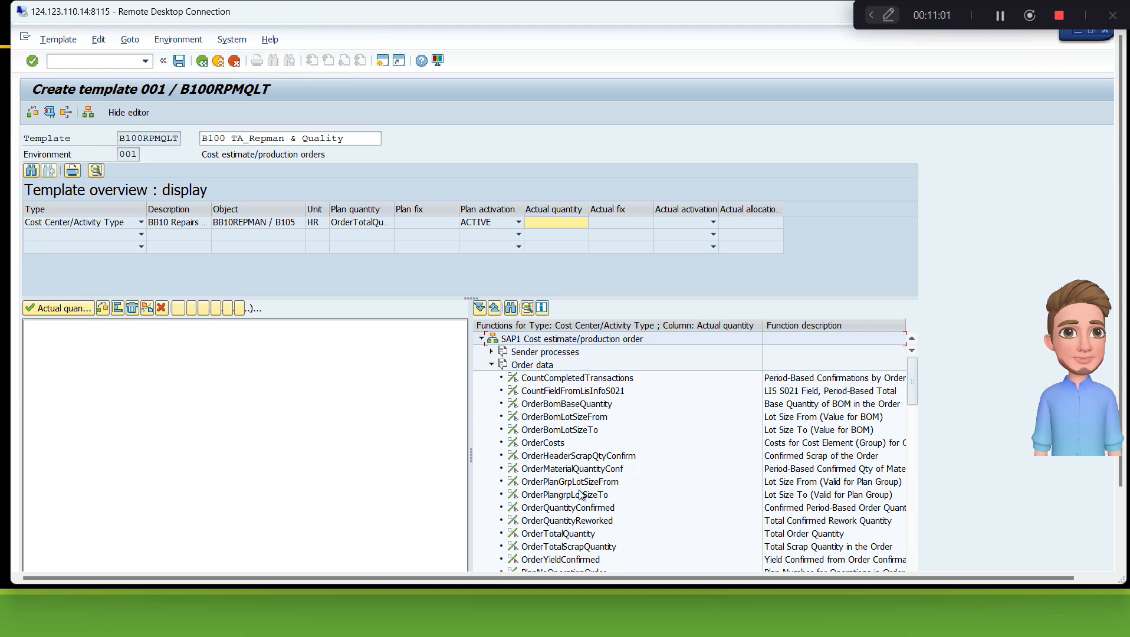
double_click(575, 534)
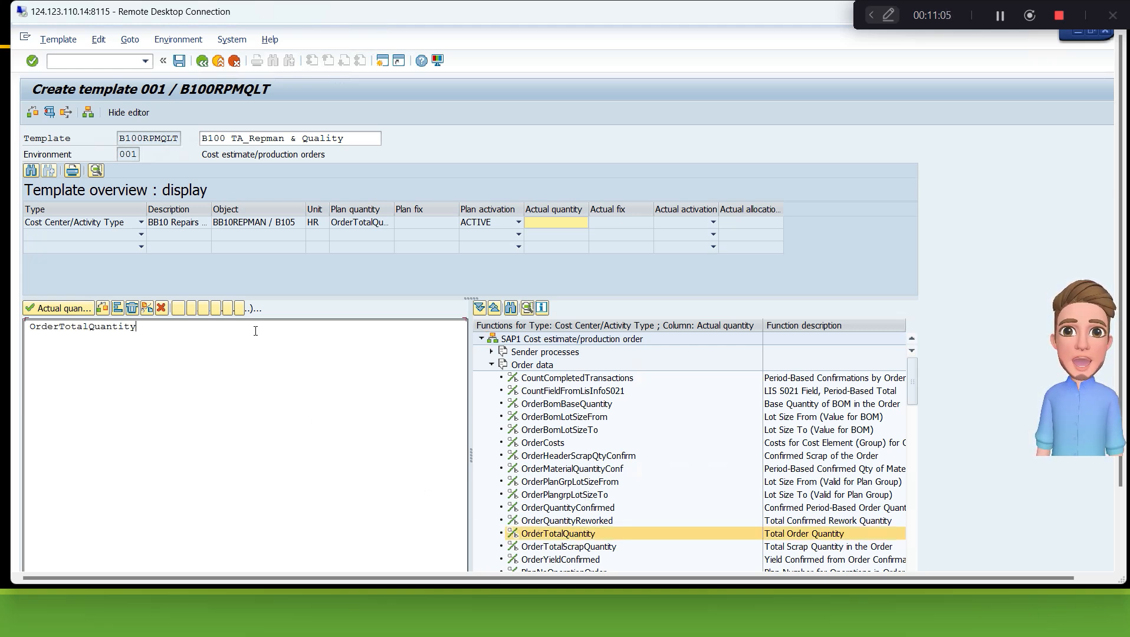
text(8)
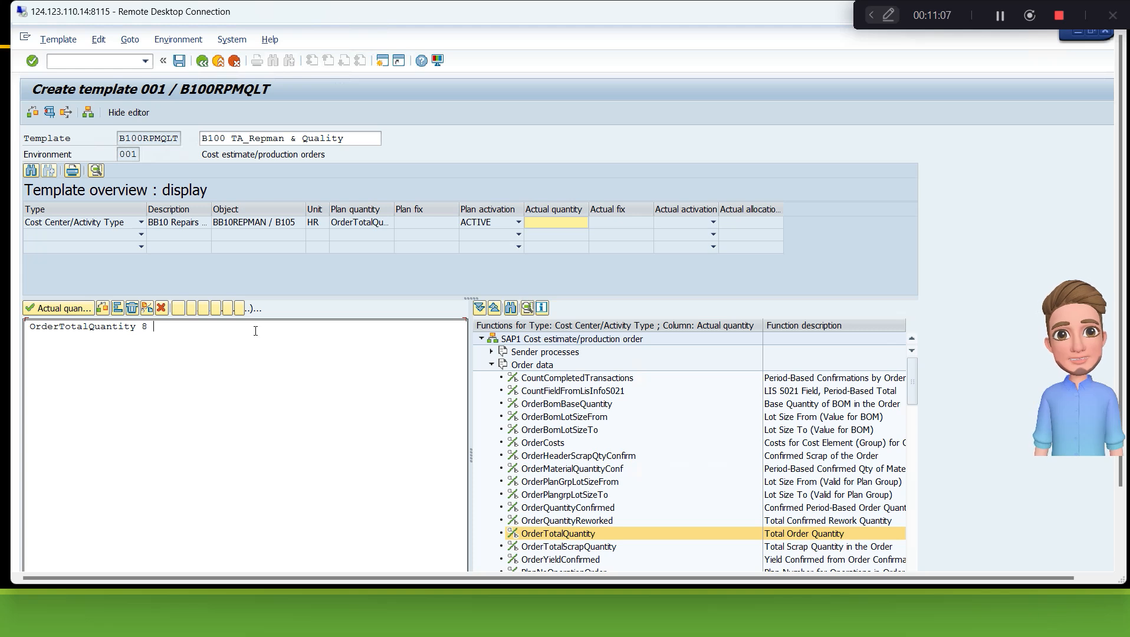
key(BackSpace)
key(BackSpace)
text(* )
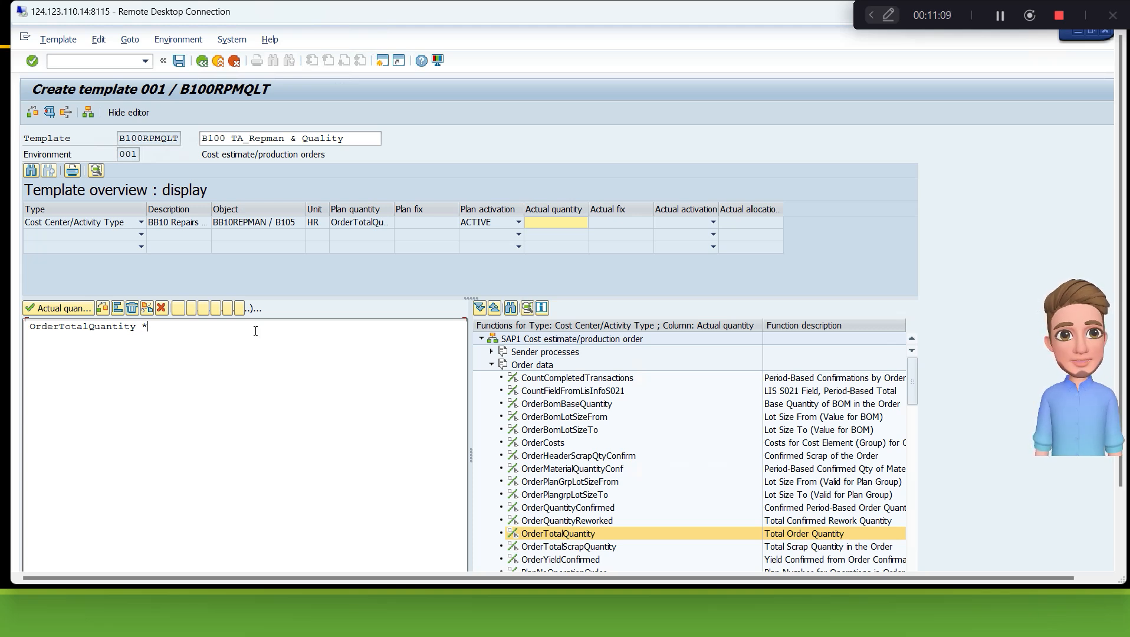
text(1.25)
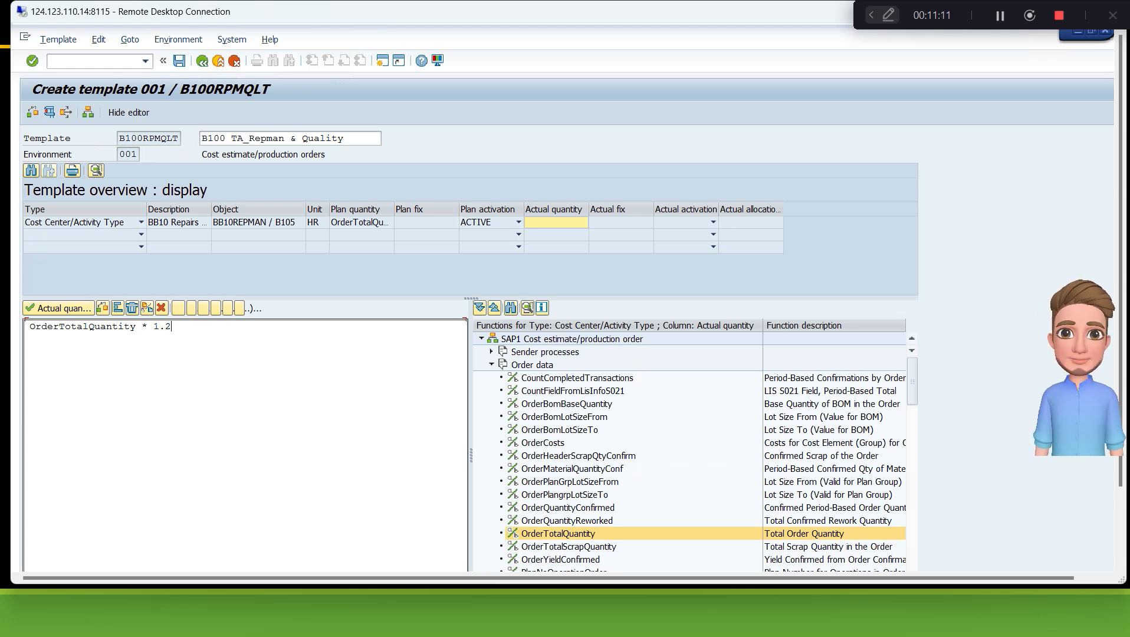
Step: Check and apply the actual quantity formula, and set the first row's actual activation to ACTIVE
click(103, 308)
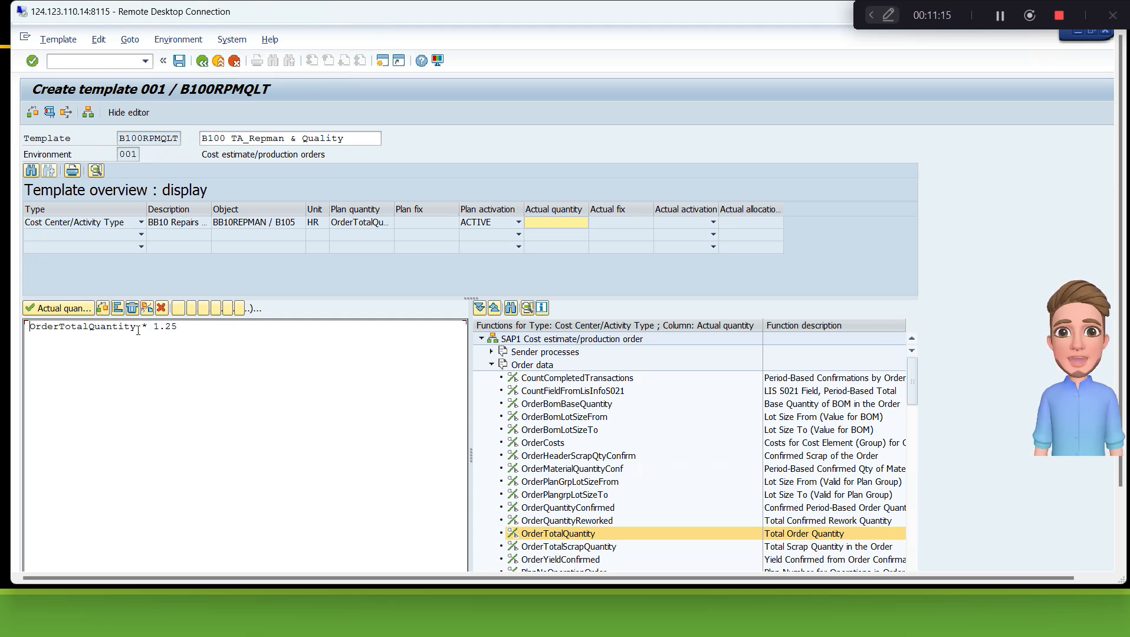
scroll(1120, 352, down, 2)
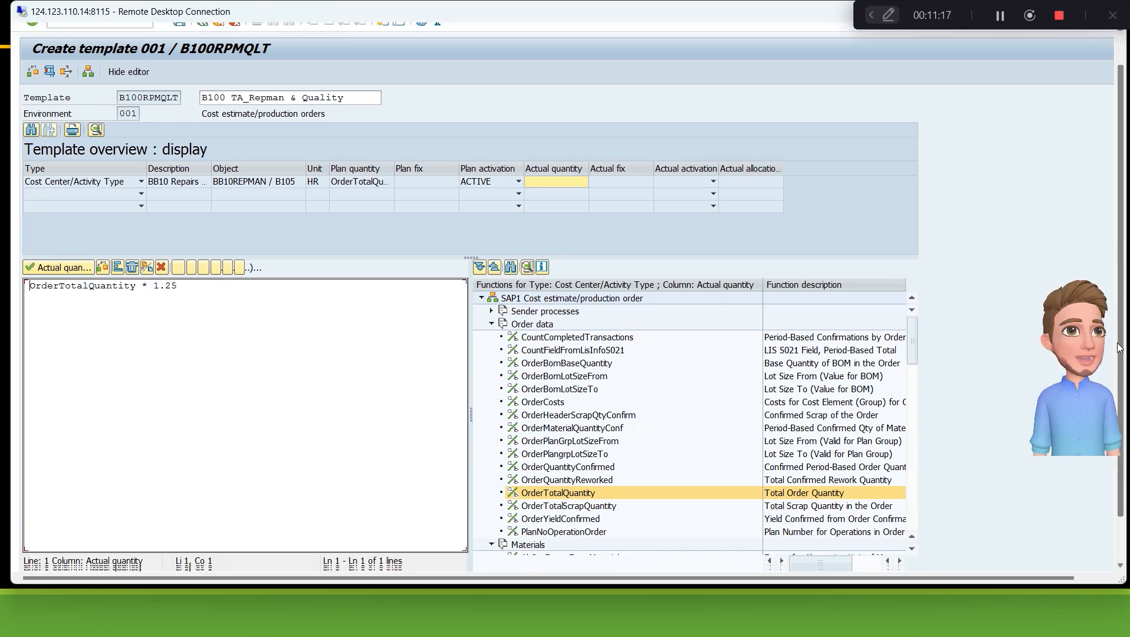
scroll(1120, 352, up, 2)
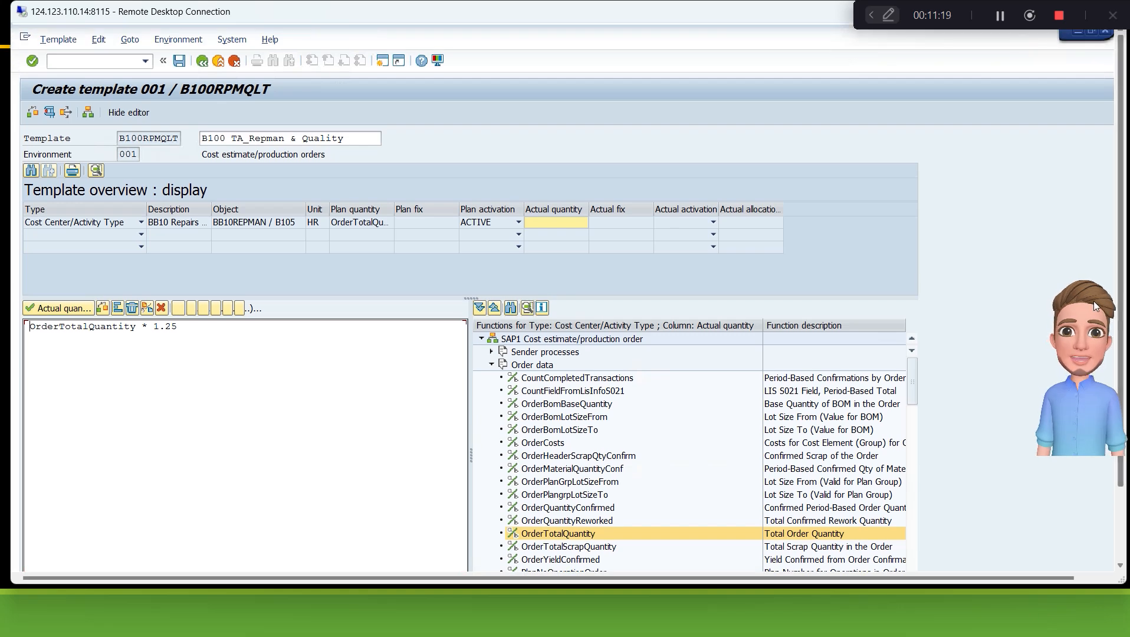
click(57, 309)
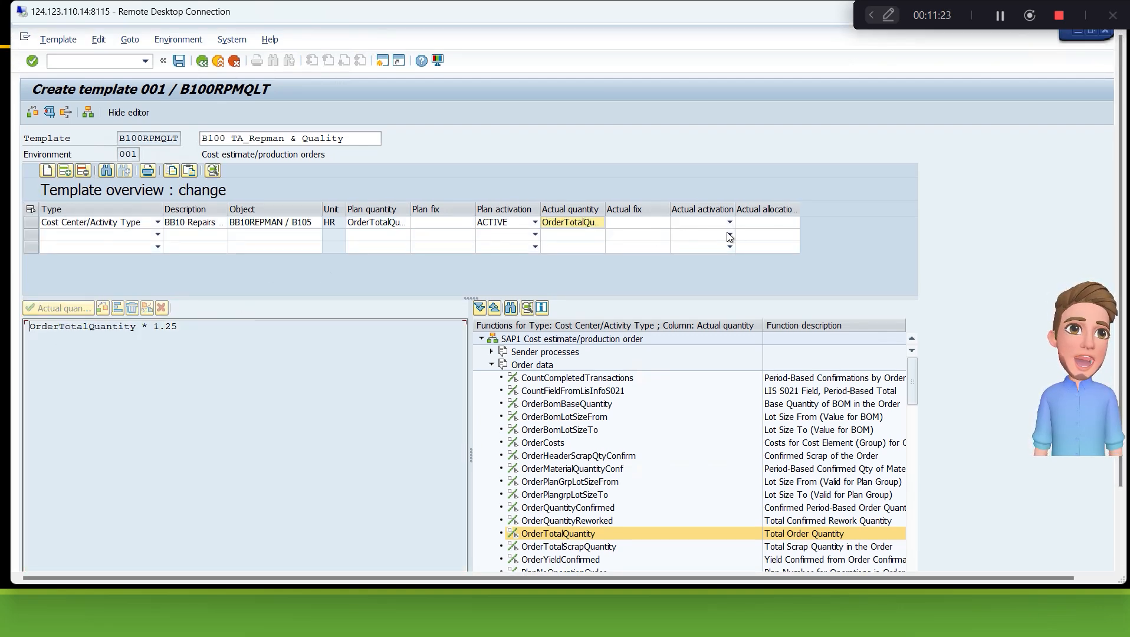
click(730, 223)
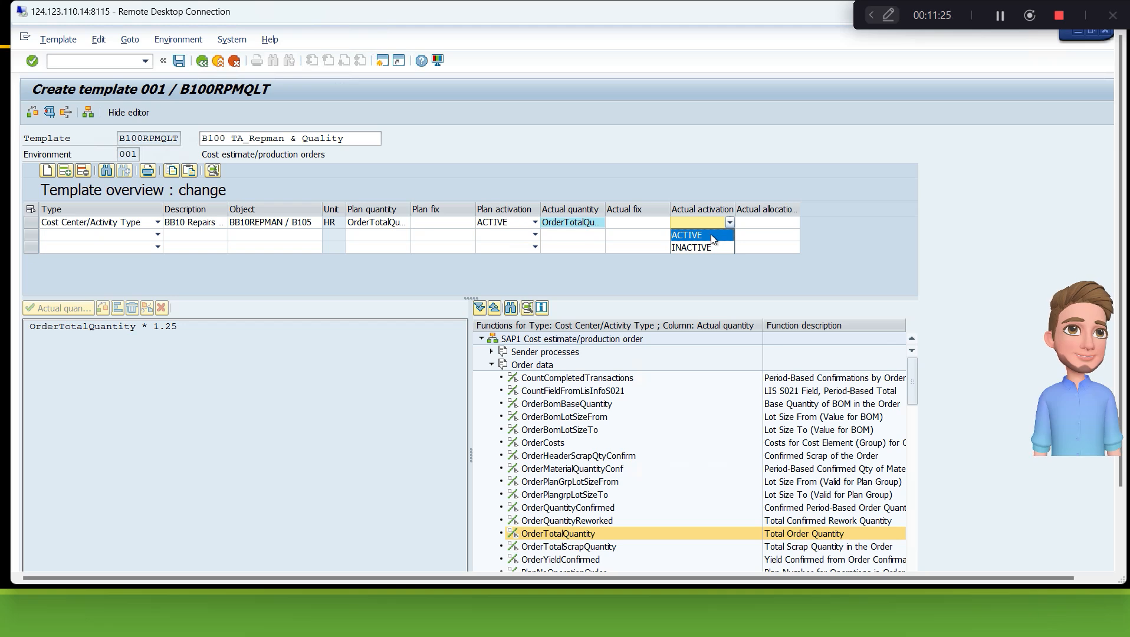
click(711, 234)
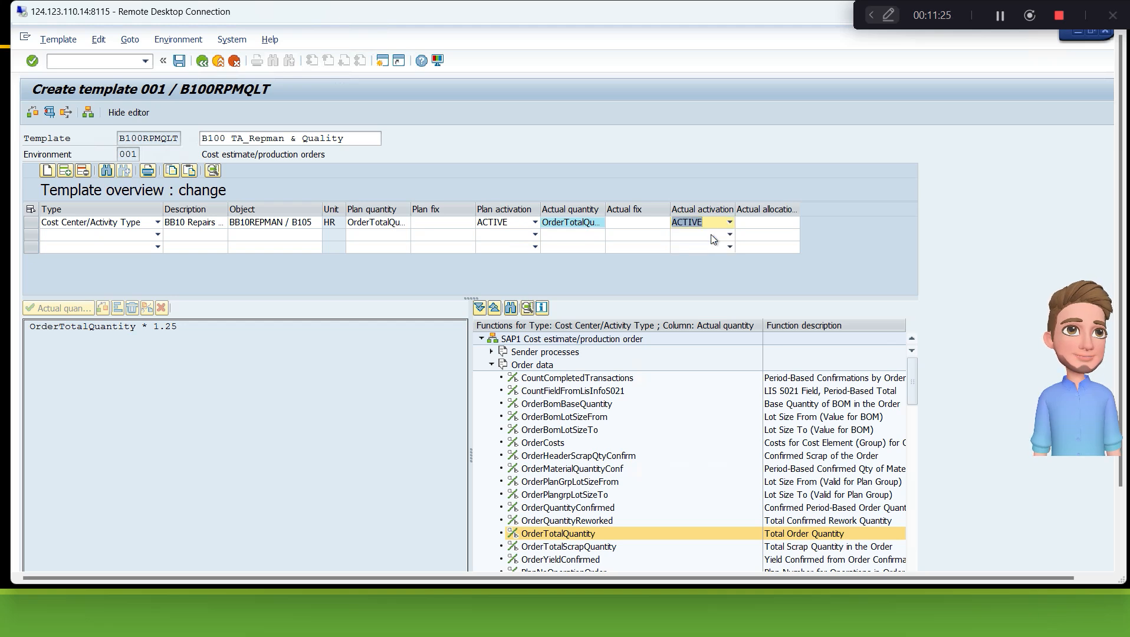
Step: Set the type of the template's second row to Cost Center/Activity Type
click(65, 236)
click(158, 235)
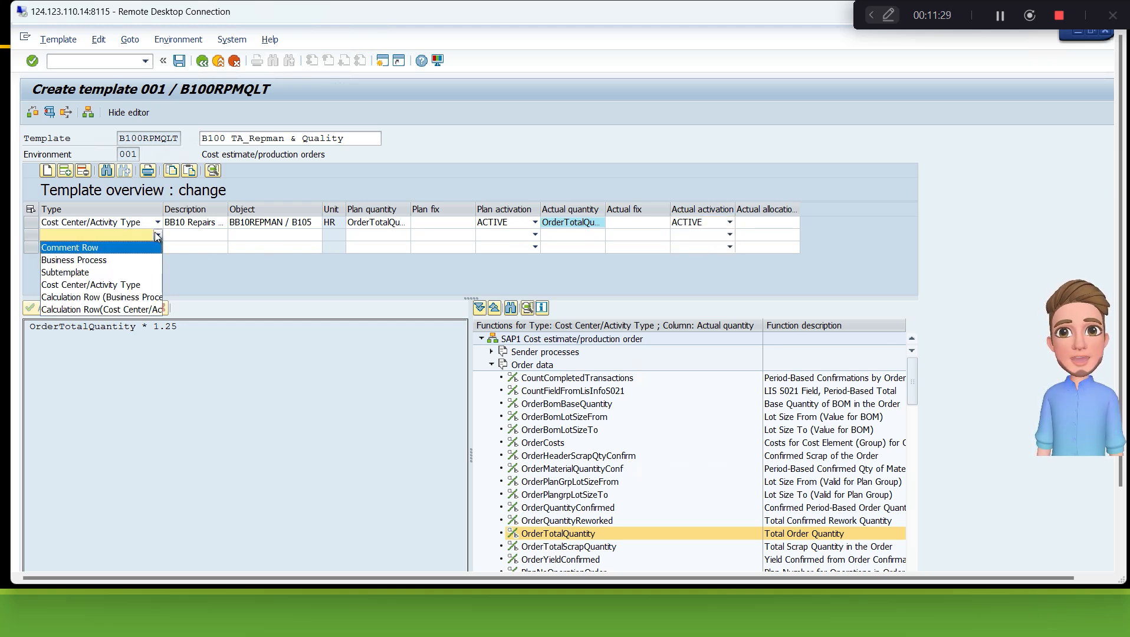
click(129, 286)
Step: Set the second row's object to cost center BB10QUALTY with activity type B106, searching without a cost center restriction
click(316, 236)
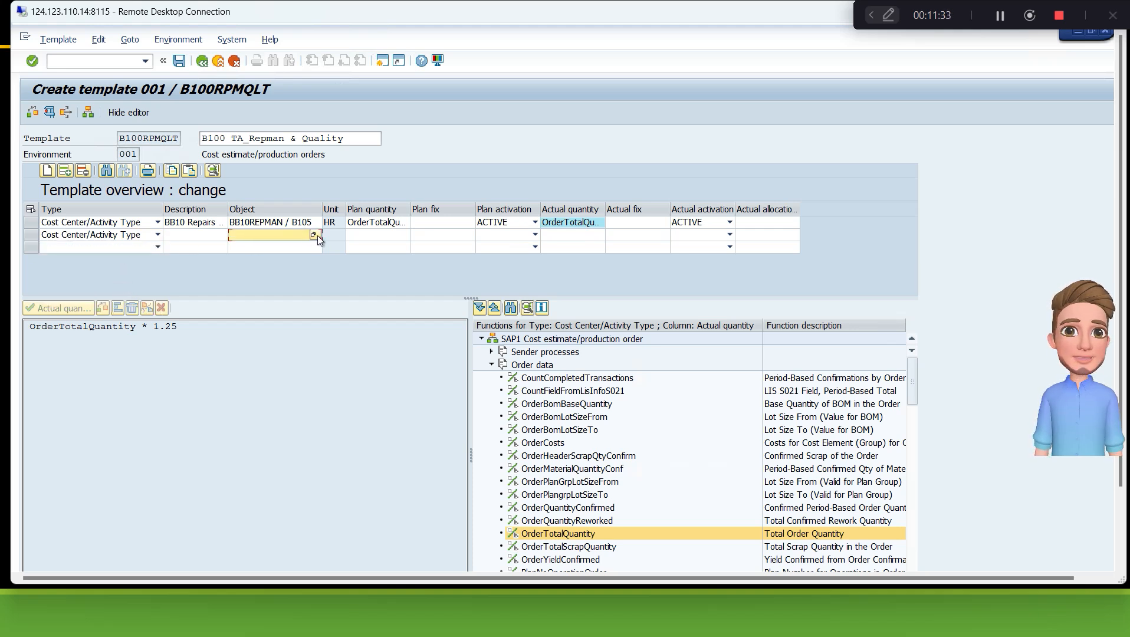
click(317, 235)
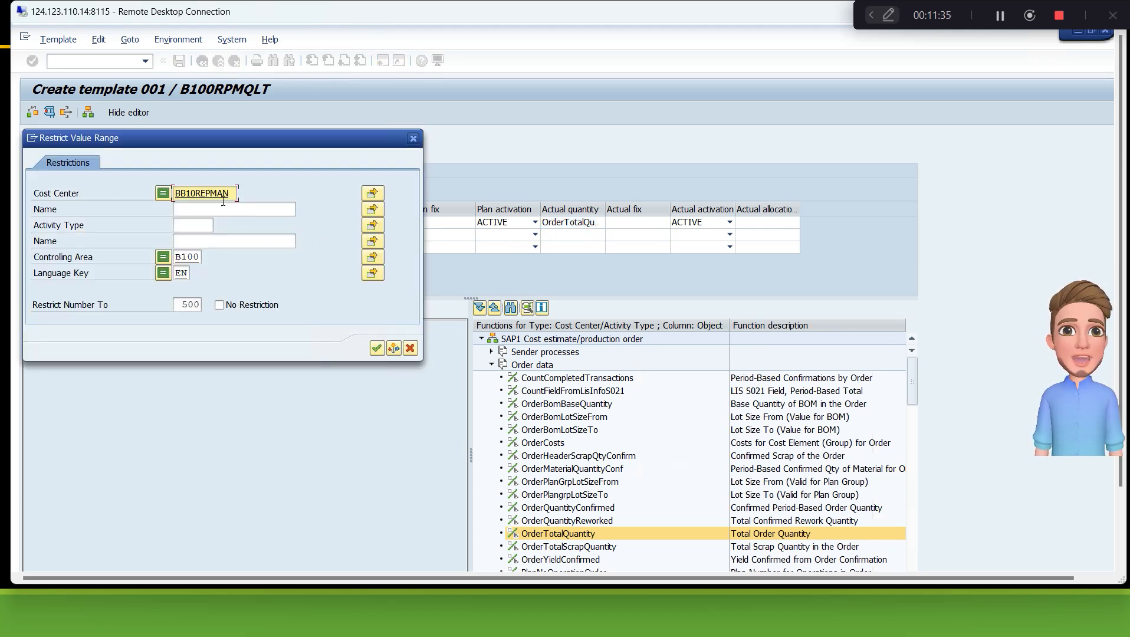
key(BackSpace)
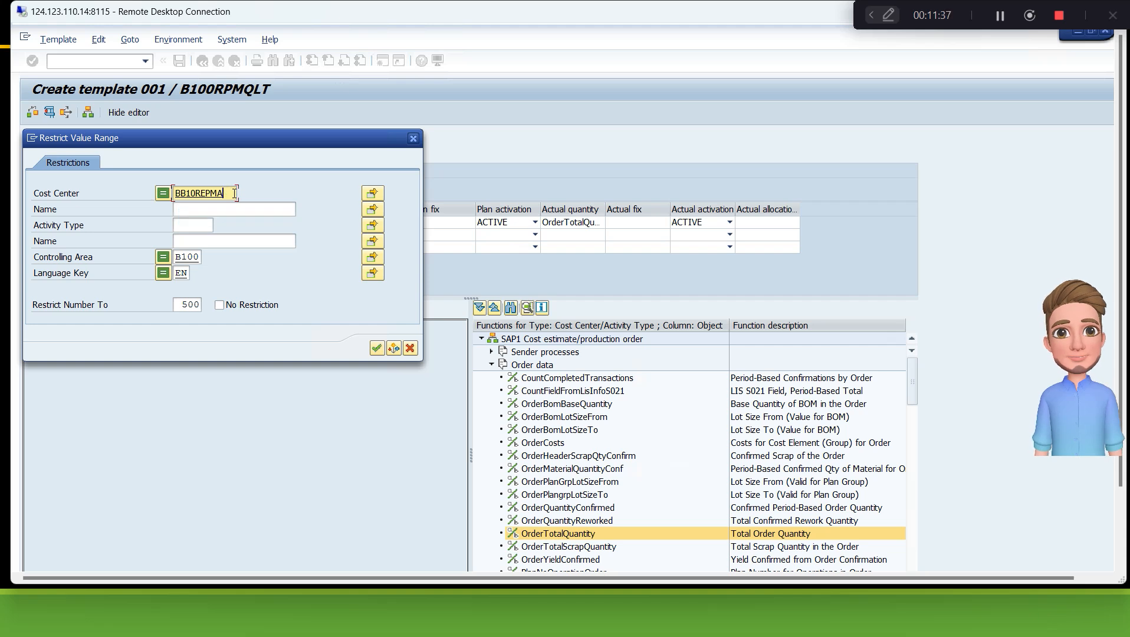
key(BackSpace)
key(BackSpace)
key(BackSpace)
key(BackSpace)
key(BackSpace)
key(BackSpace)
key(BackSpace)
key(BackSpace)
key(BackSpace)
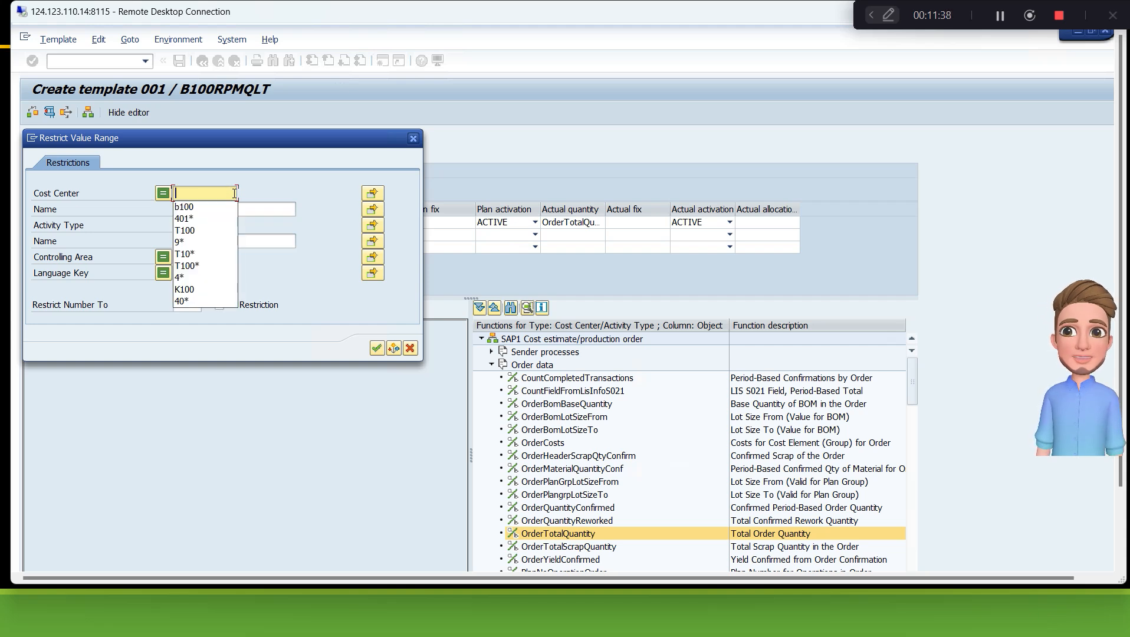
click(333, 185)
click(377, 348)
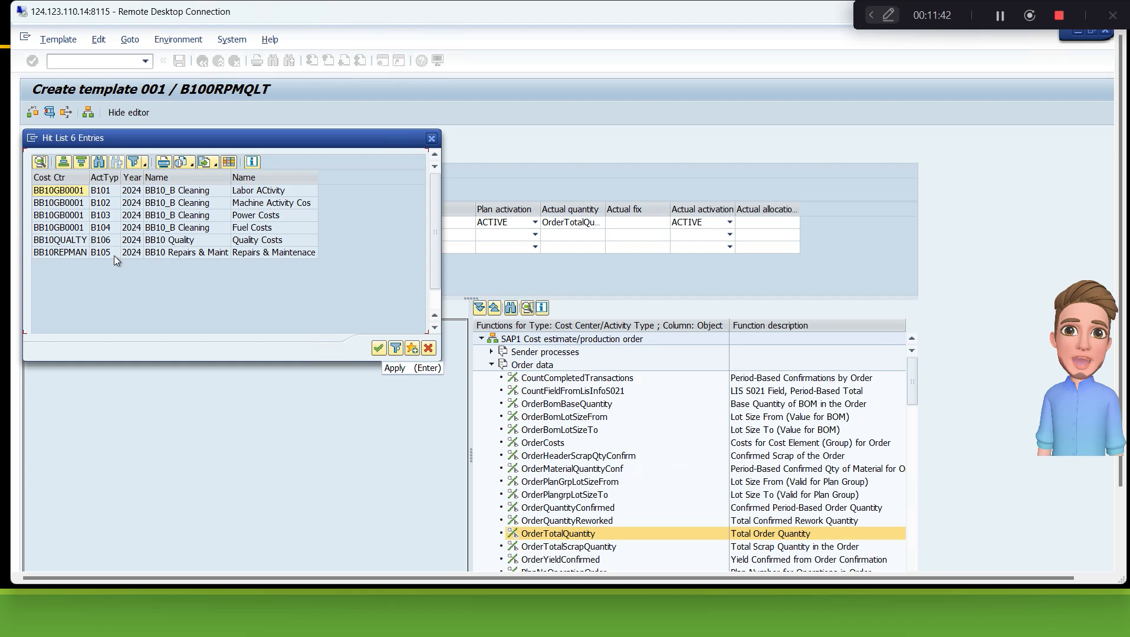
double_click(68, 241)
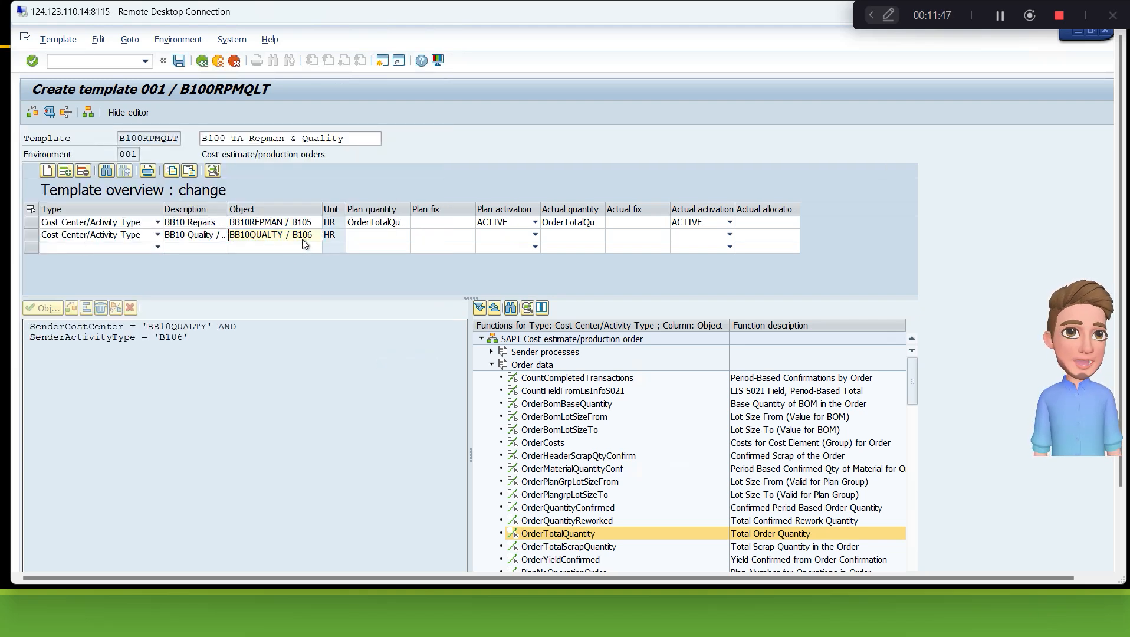
Step: Enter and apply OrderTotalQuantity * 1.1 as the plan quantity formula for the BB10QUALTY / B106 row
click(394, 236)
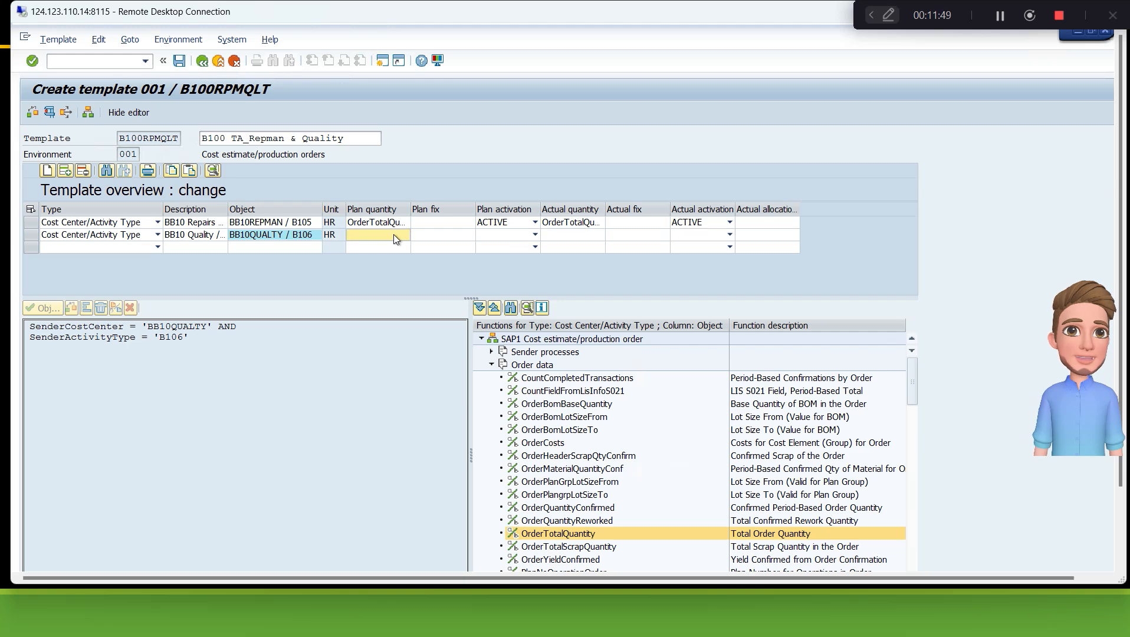
click(492, 351)
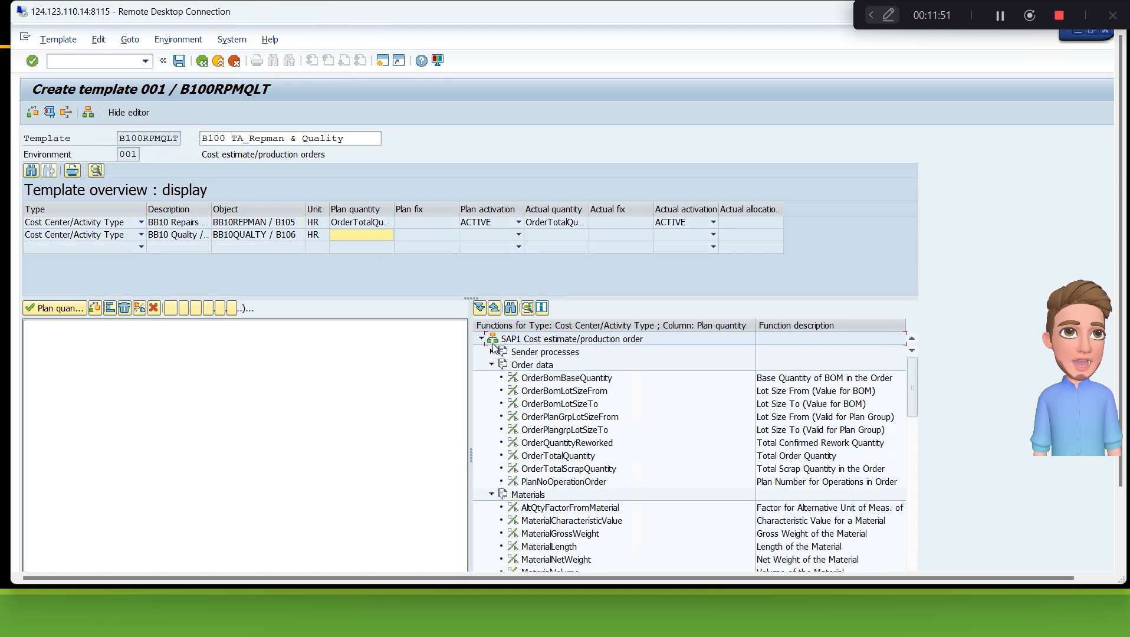
double_click(569, 455)
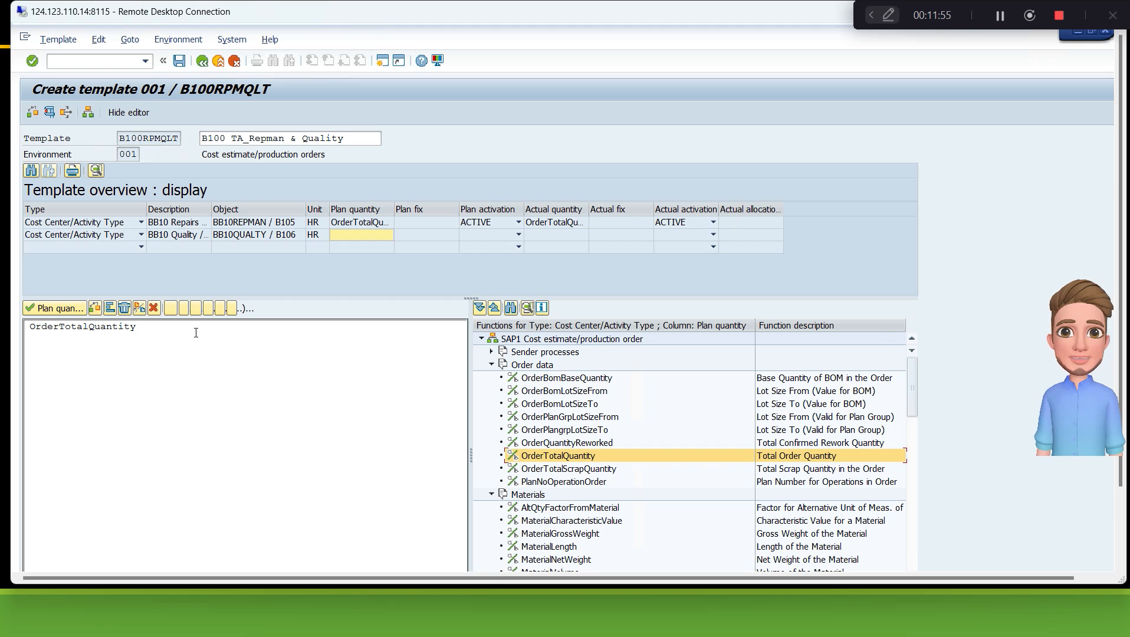
text(*)
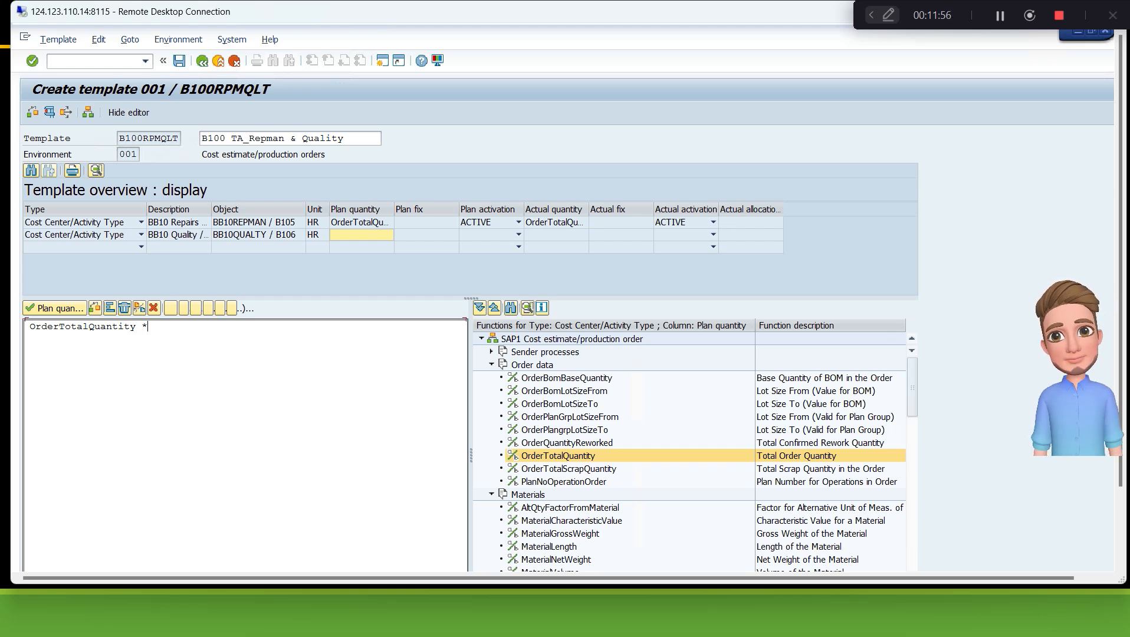
text( 1.1)
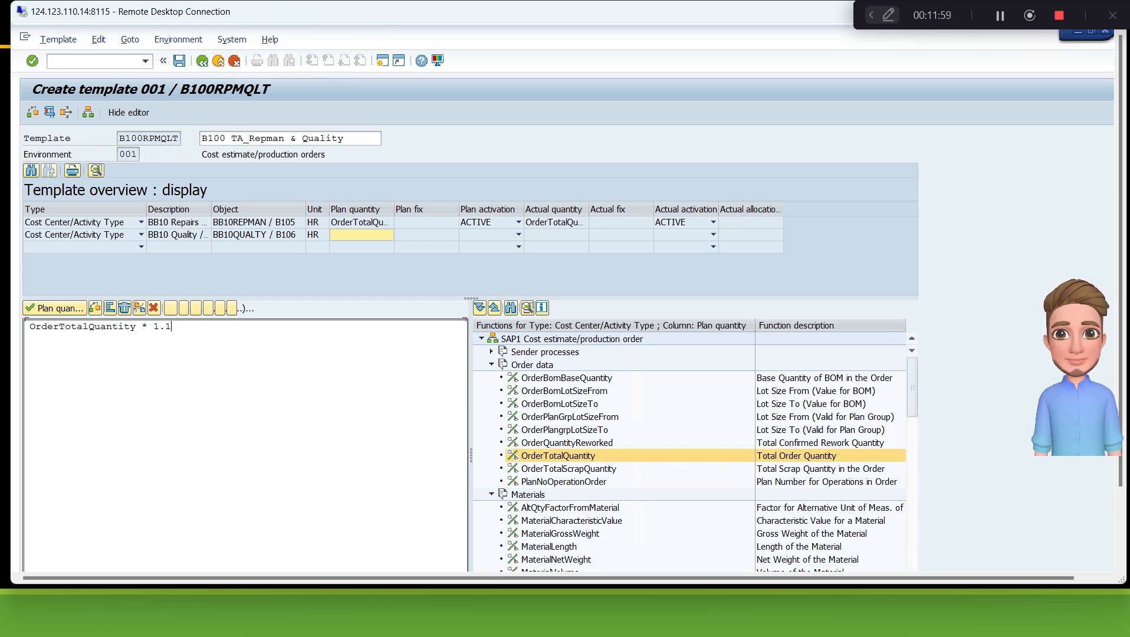
click(72, 313)
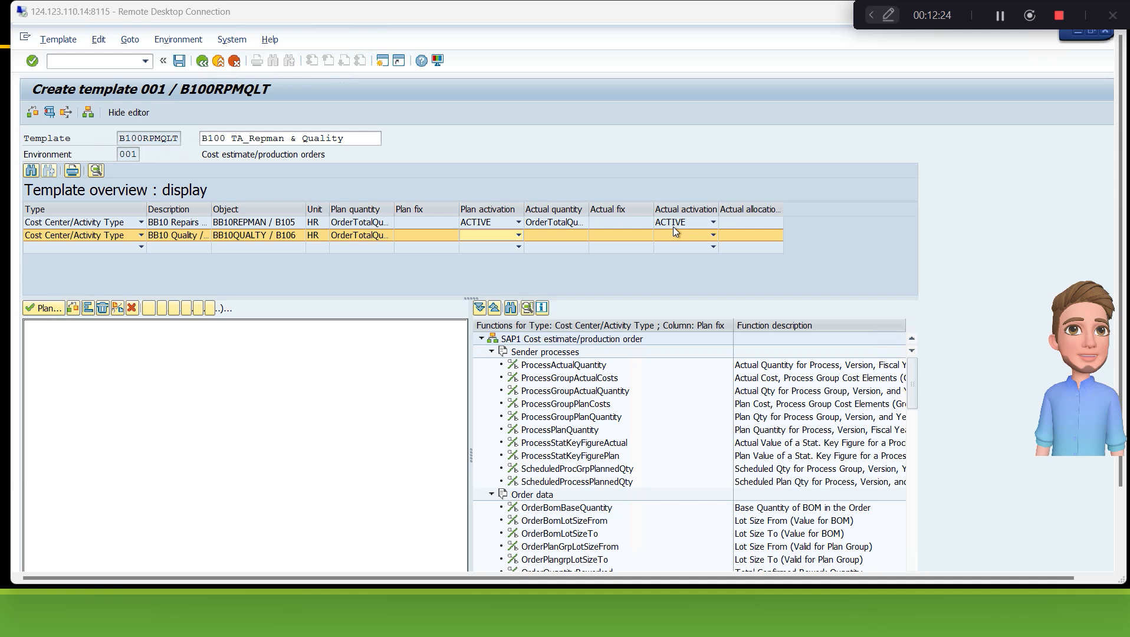
Step: Try to set the second row's plan activation to ACTIVE, and save the template under the proposed customizing request
click(517, 235)
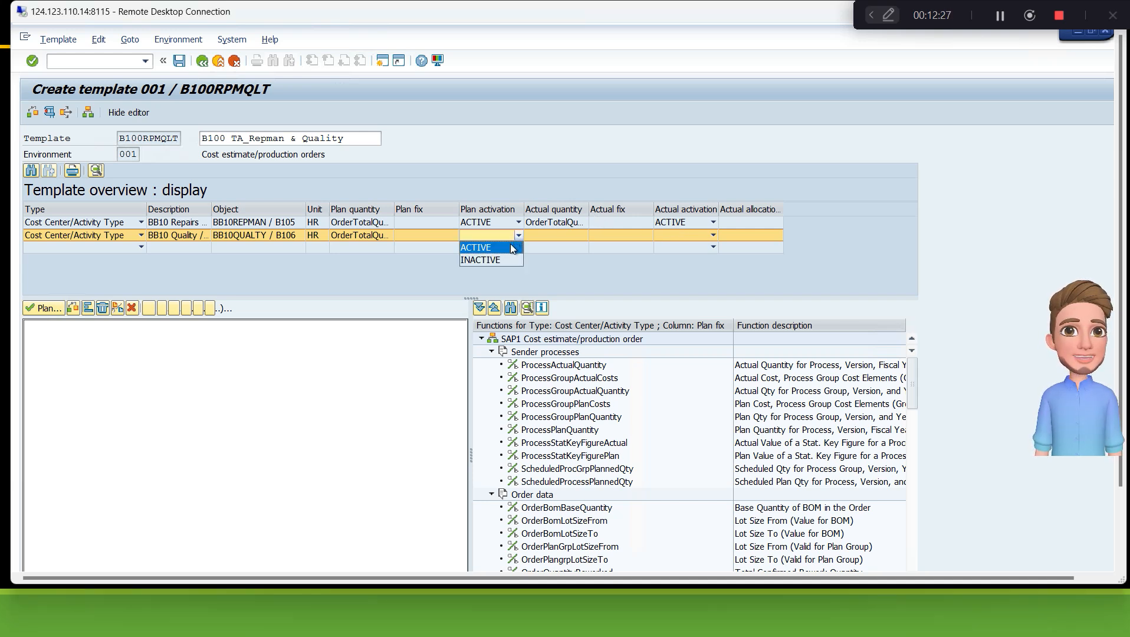
click(512, 250)
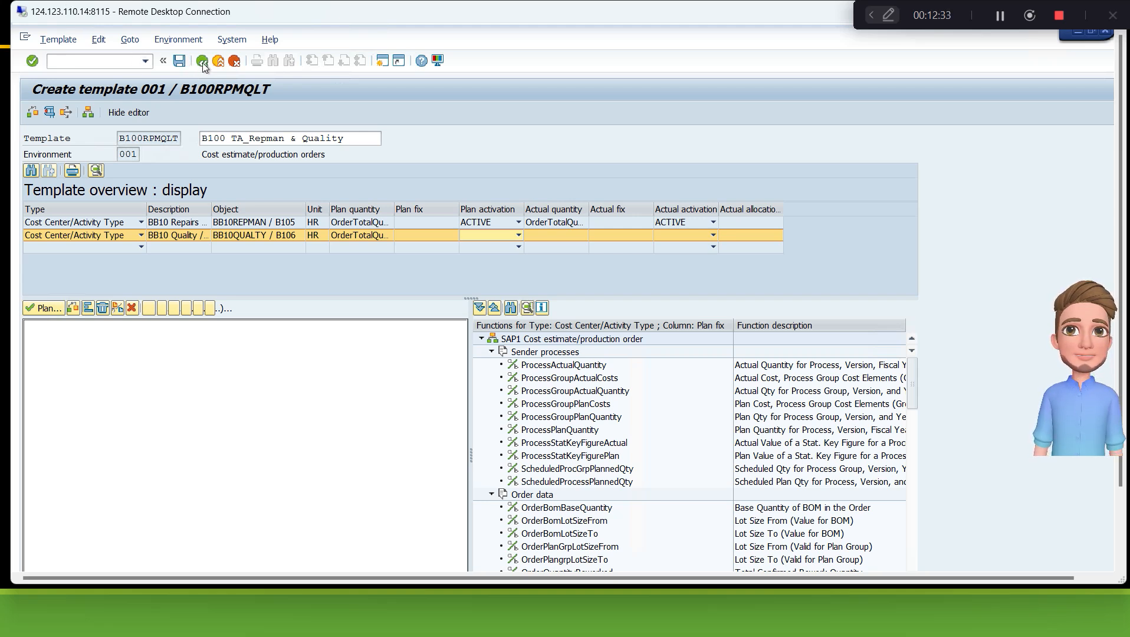
click(182, 66)
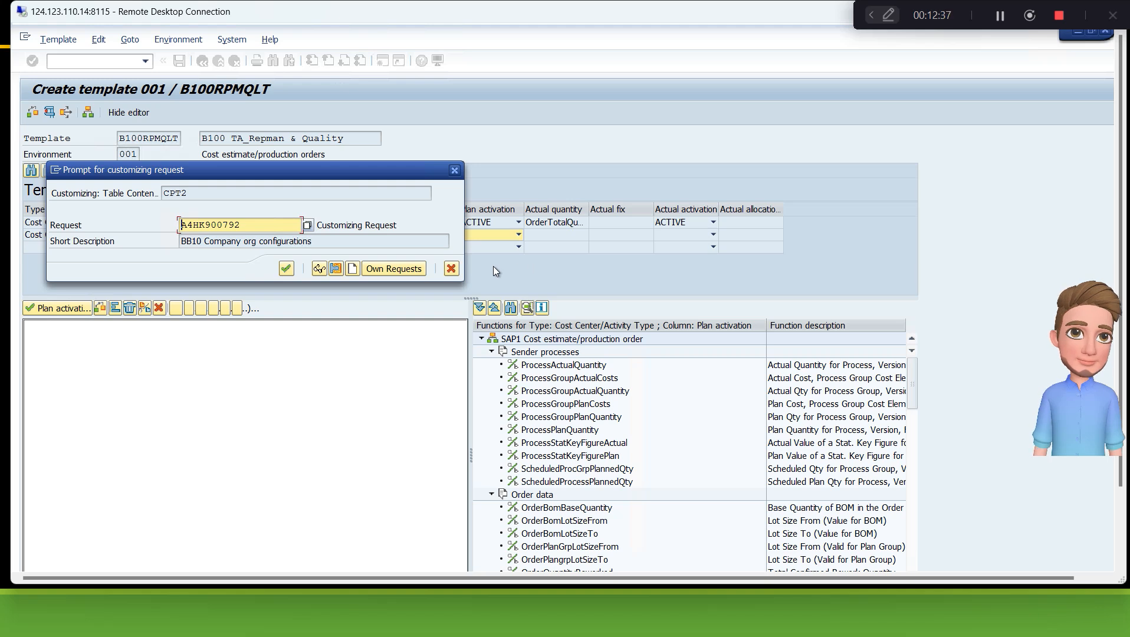
key(alt+space)
click(286, 268)
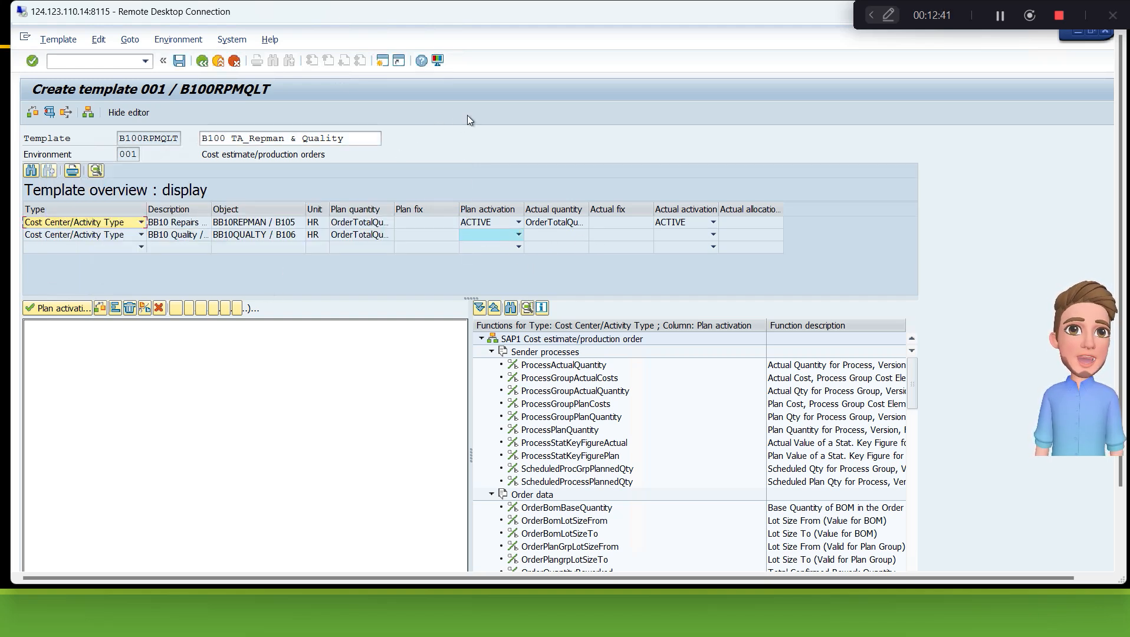
Step: Leave template creation and reopen template B100RPMQLT through the Change Template activity
click(517, 236)
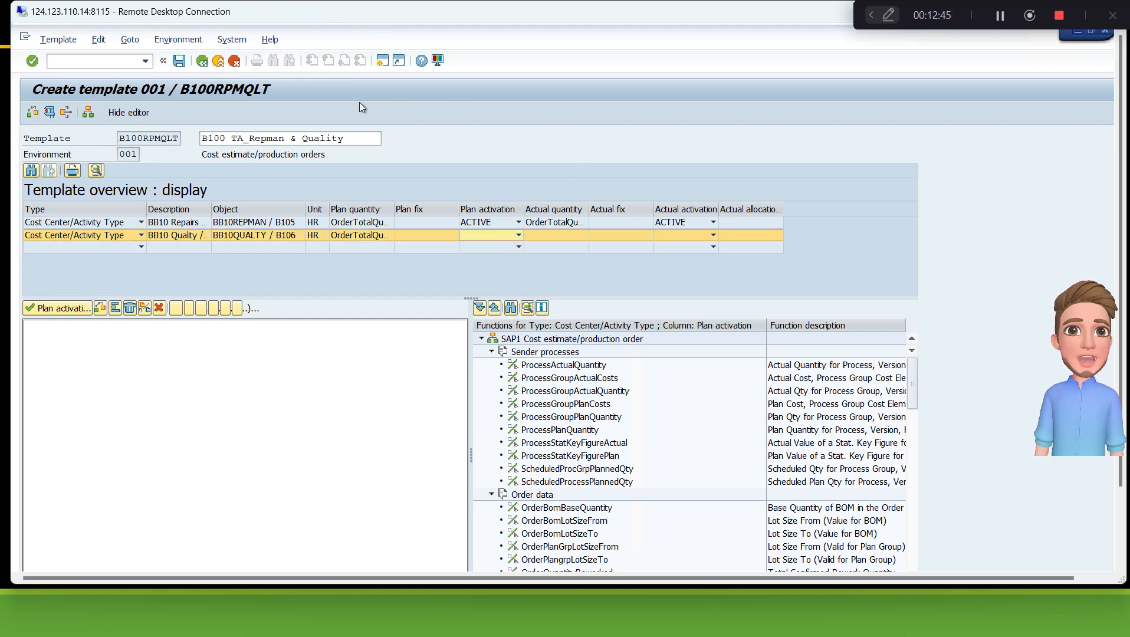
click(202, 63)
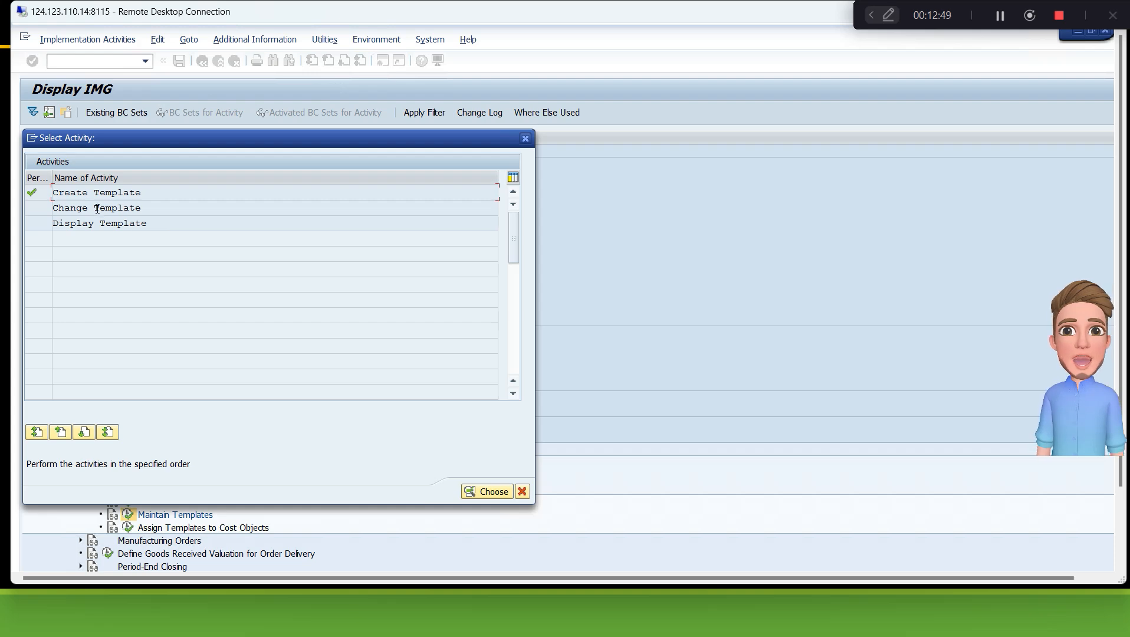
double_click(97, 209)
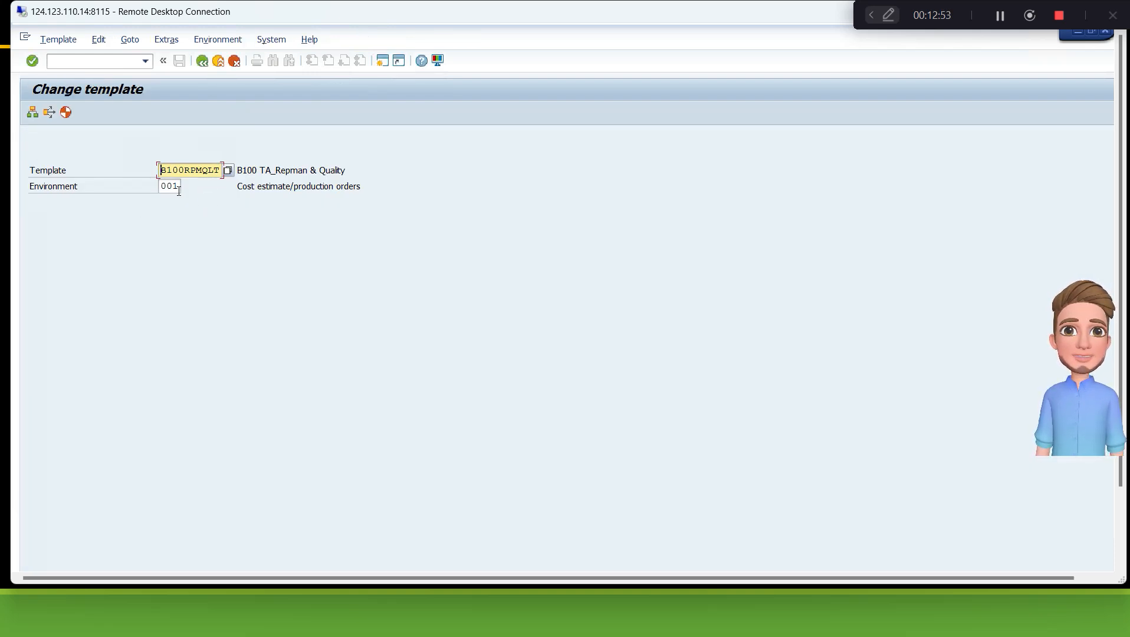
key(Return)
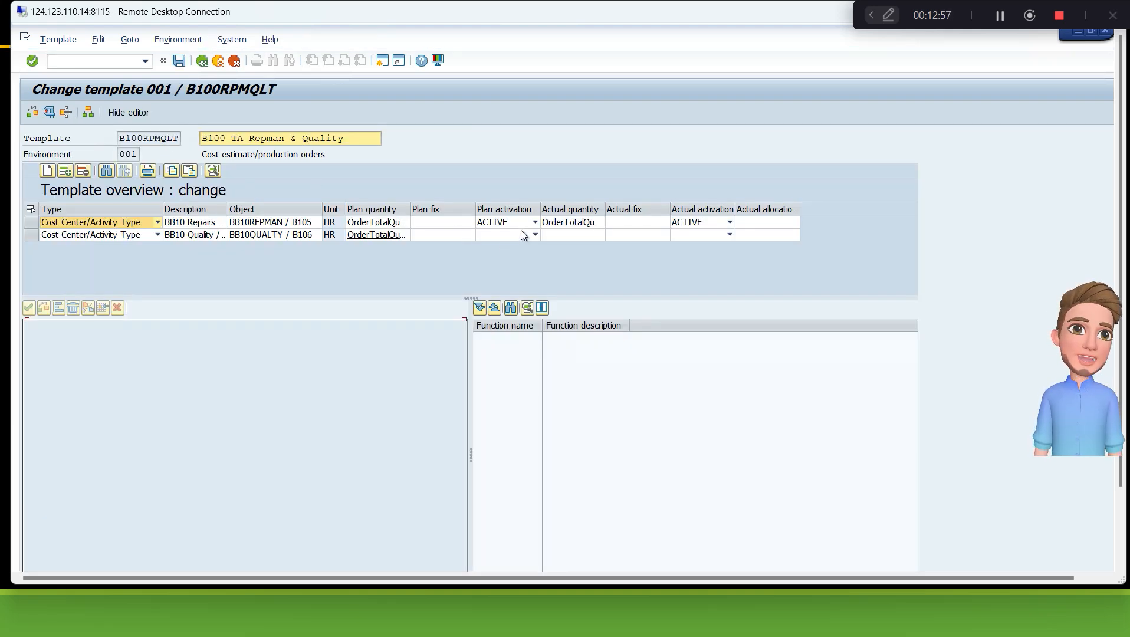
Step: Set the plan activation of the BB10QUALTY / B106 row to ACTIVE
click(520, 231)
click(535, 235)
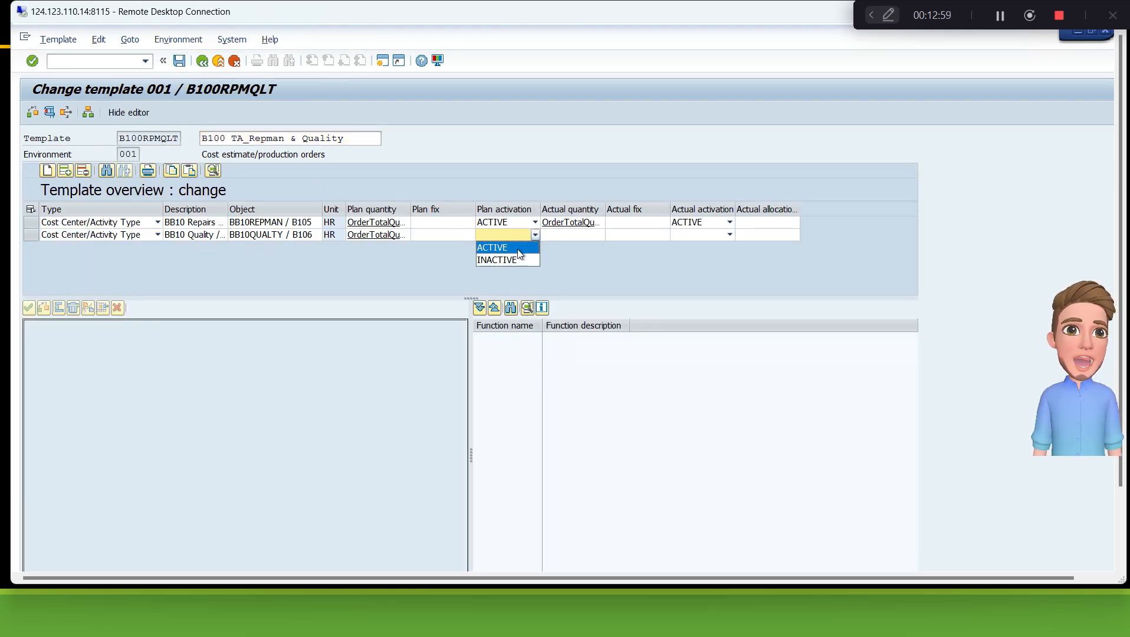
click(517, 249)
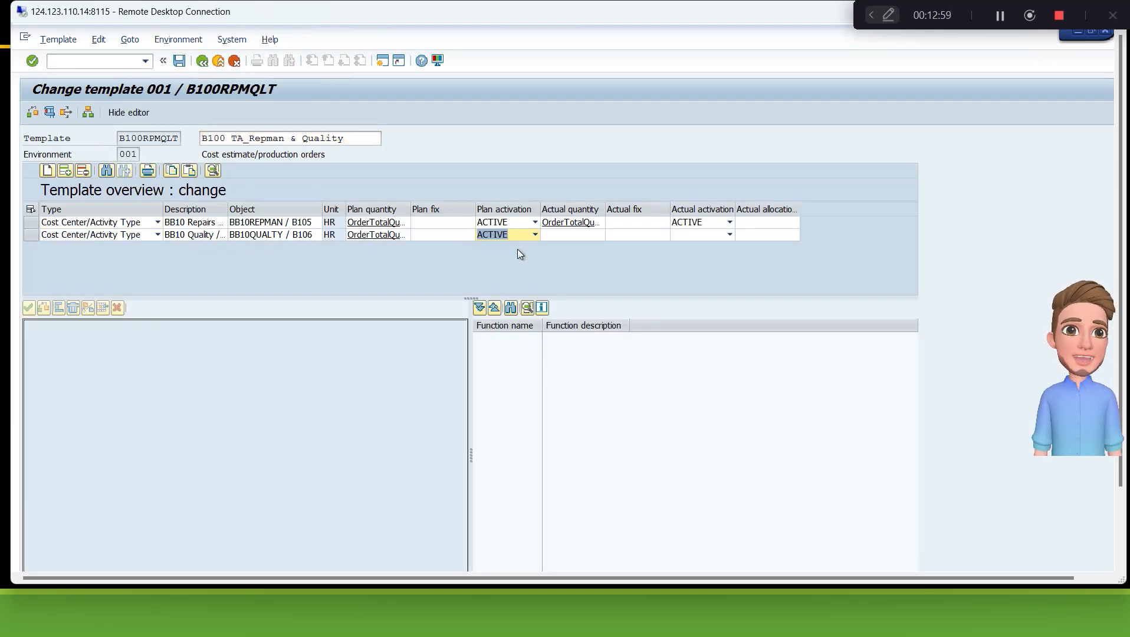
Step: Enter and apply OrderTotalQuantity * 1.1 as the actual quantity formula for the second row
double_click(565, 234)
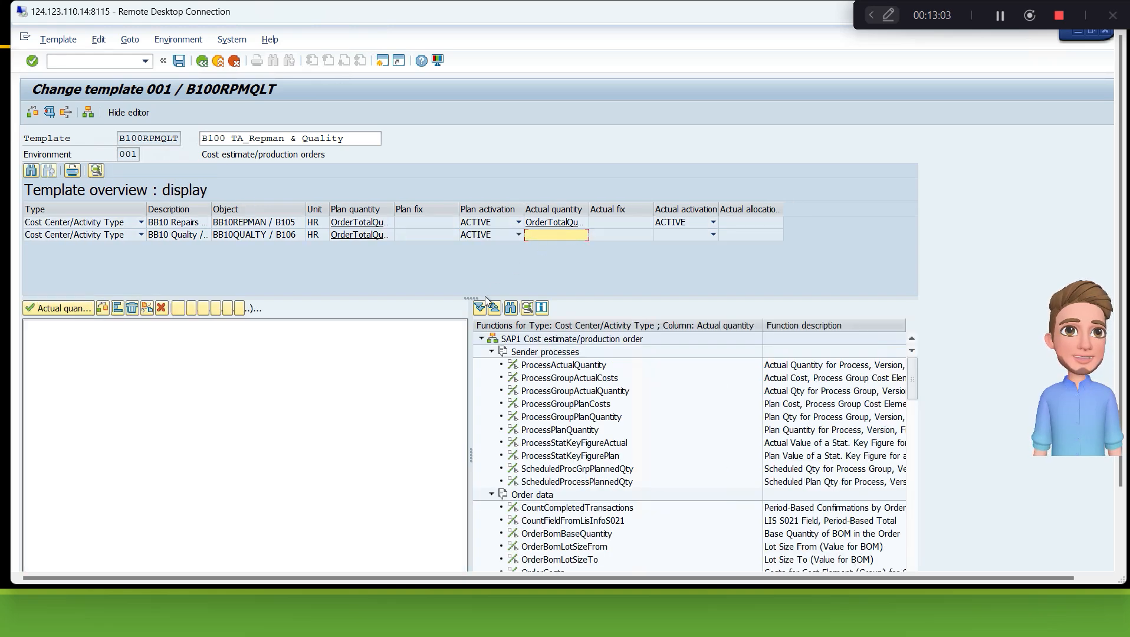
click(491, 352)
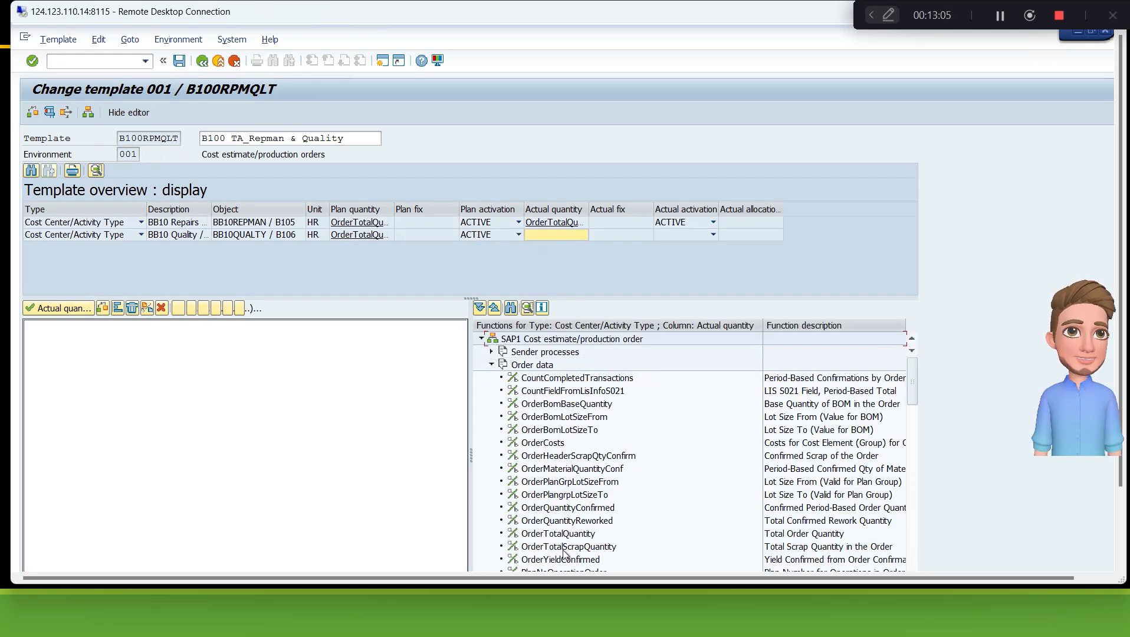
double_click(561, 535)
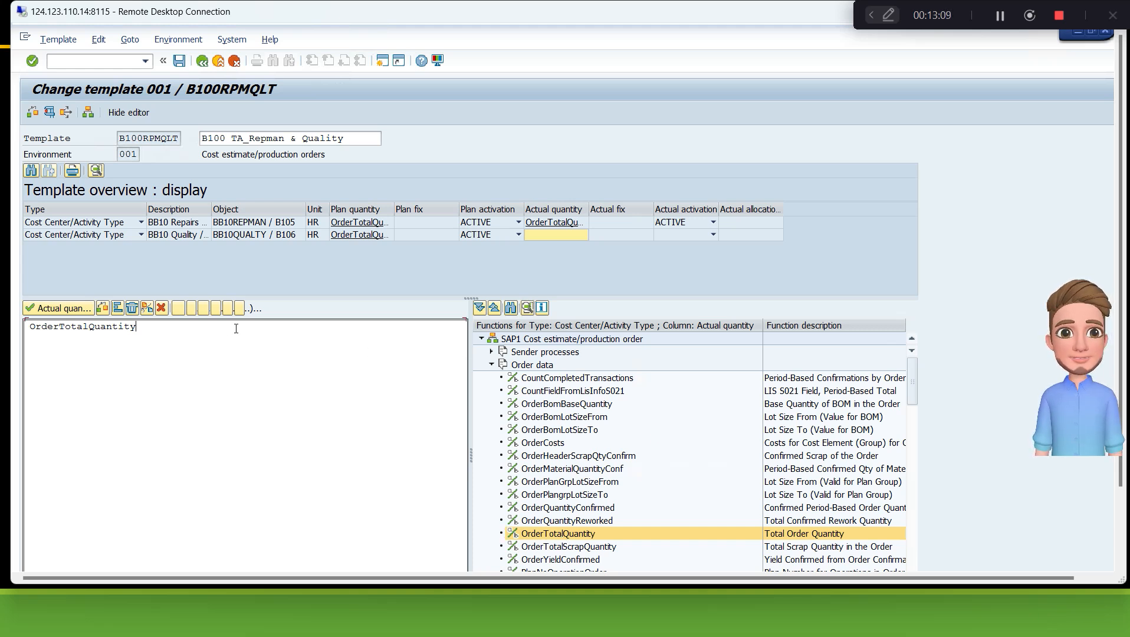
text(* 1.1)
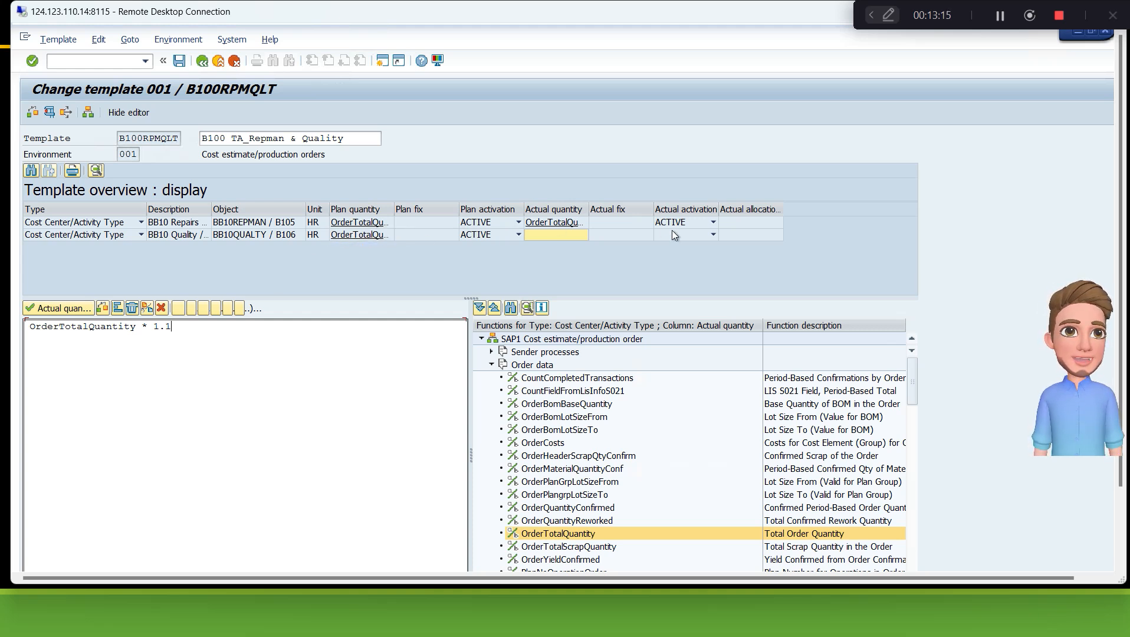
click(66, 308)
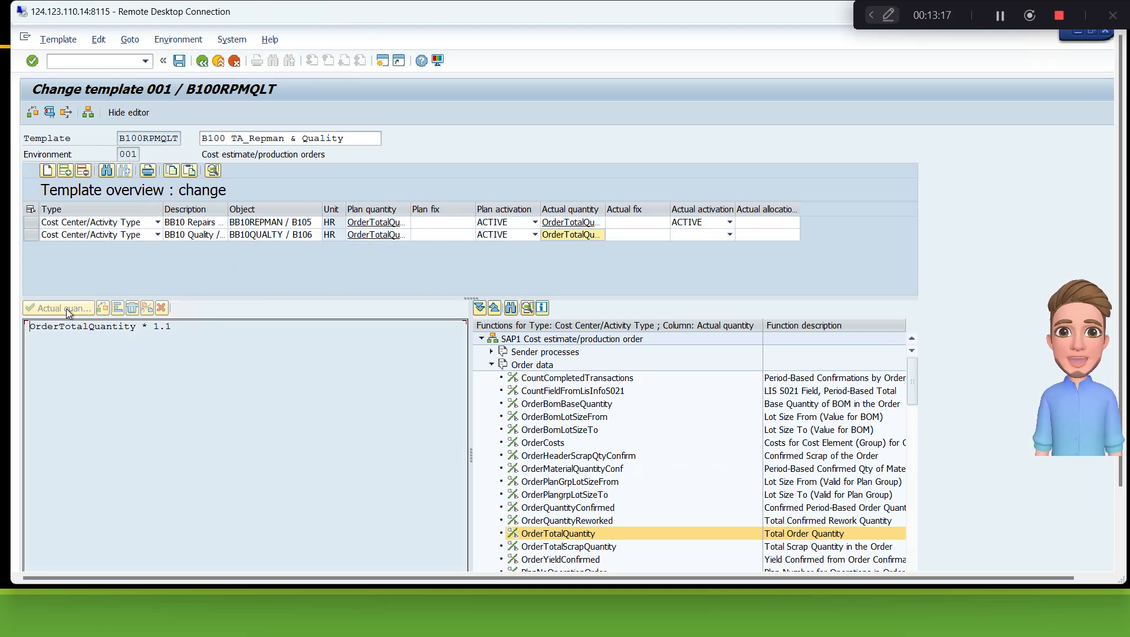
Step: Set the second row's actual activation to ACTIVE, then save the template changes and return to the implementation guide
click(731, 234)
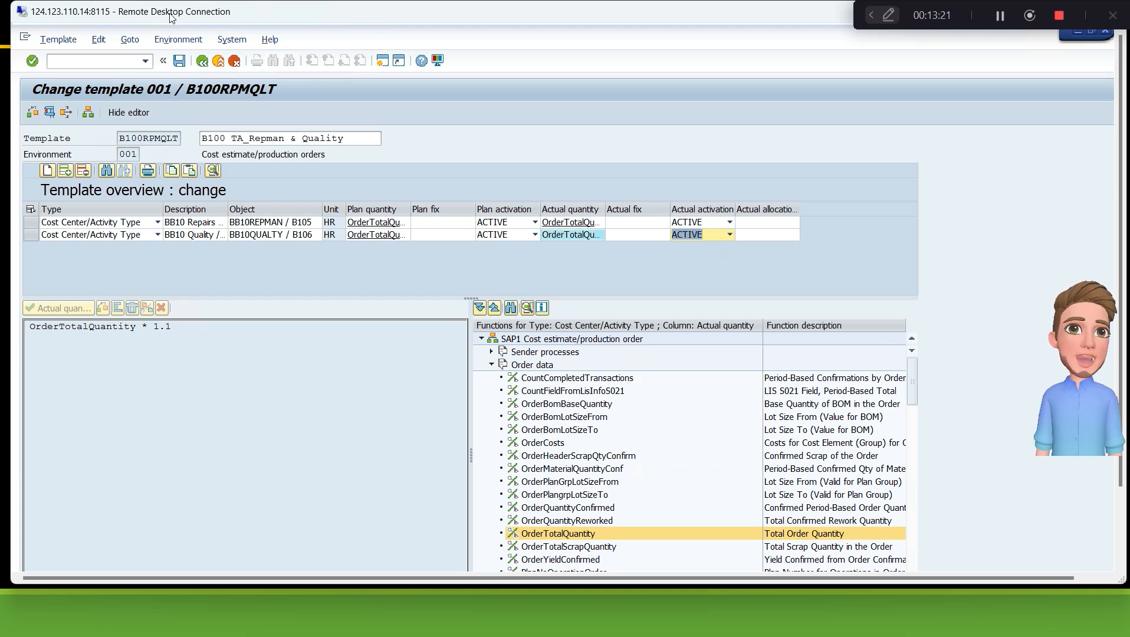
click(182, 61)
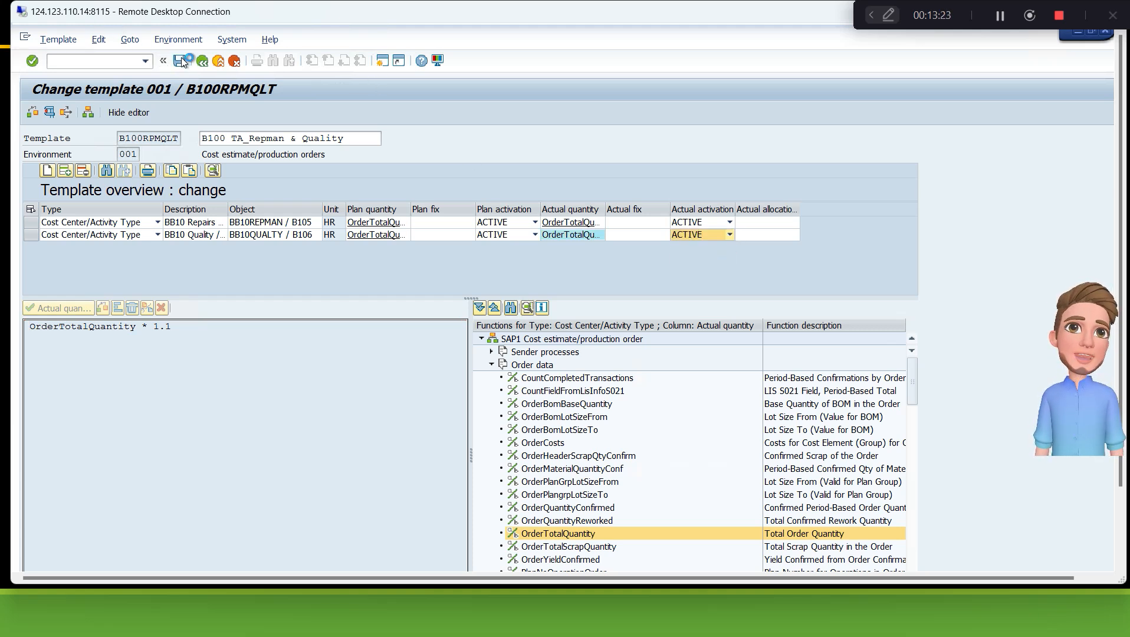
click(287, 269)
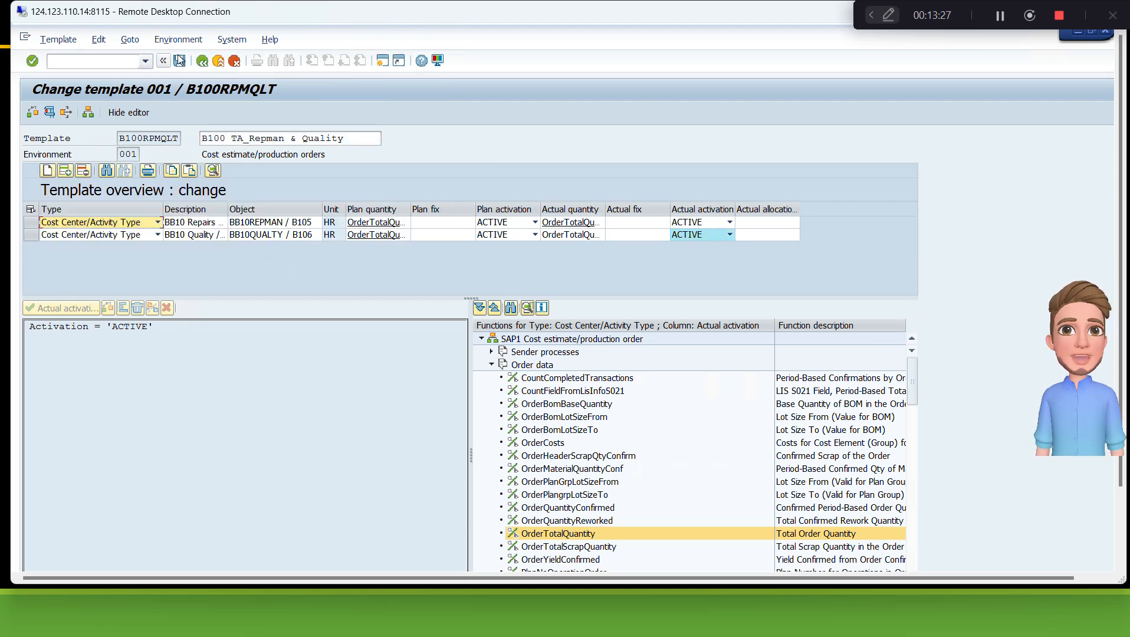
click(202, 62)
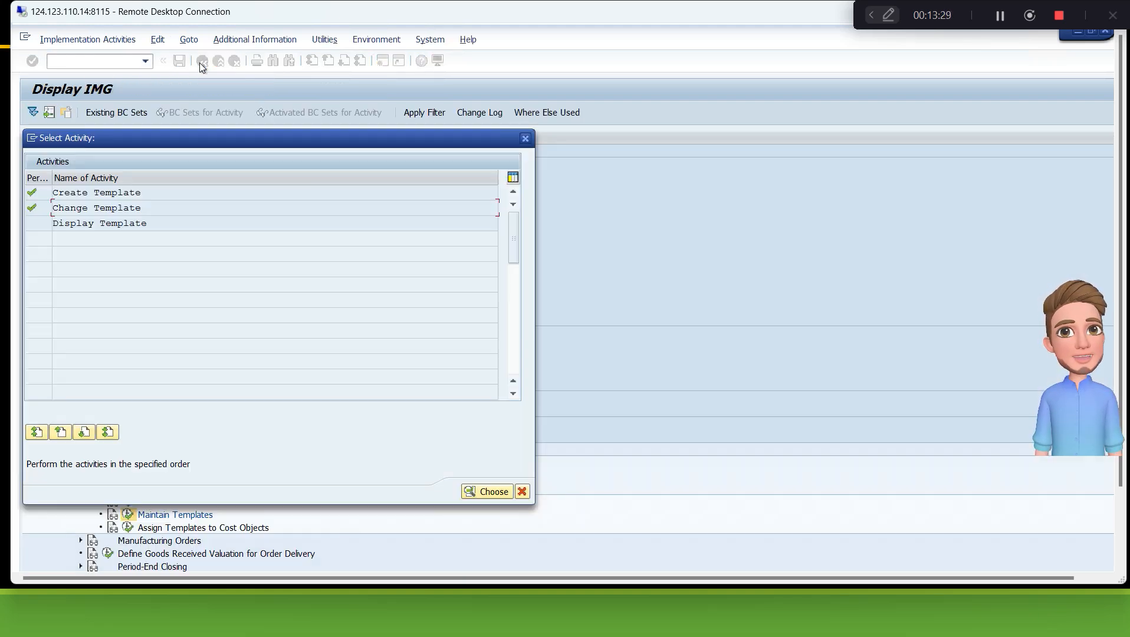
click(525, 139)
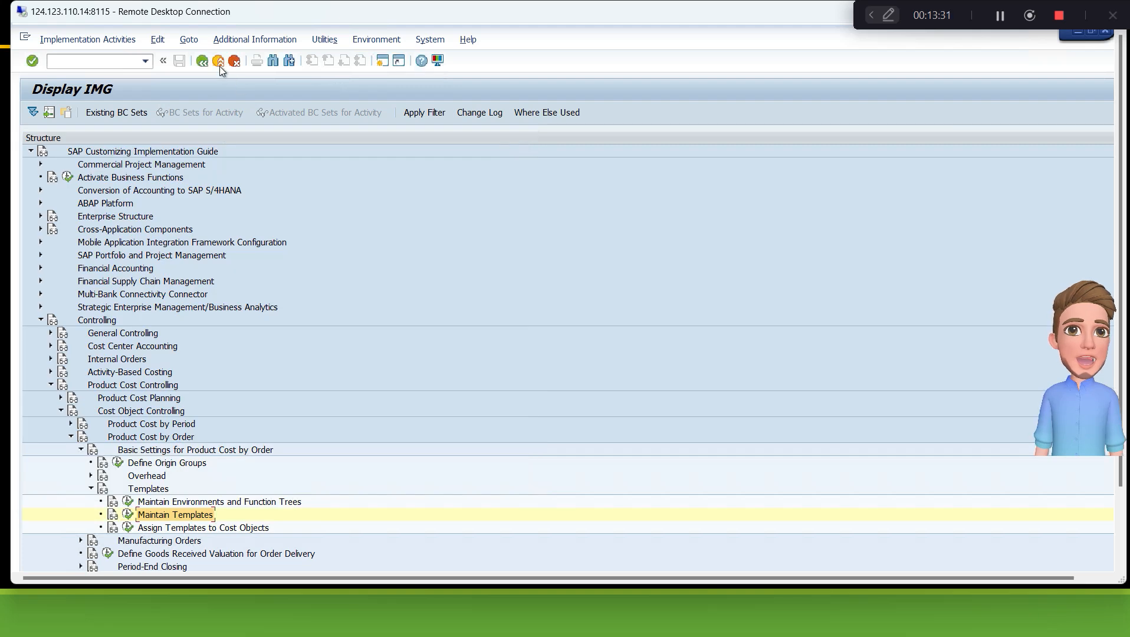
Step: Leave the implementation guide and open the material cost estimate display with transaction CK13N
click(95, 63)
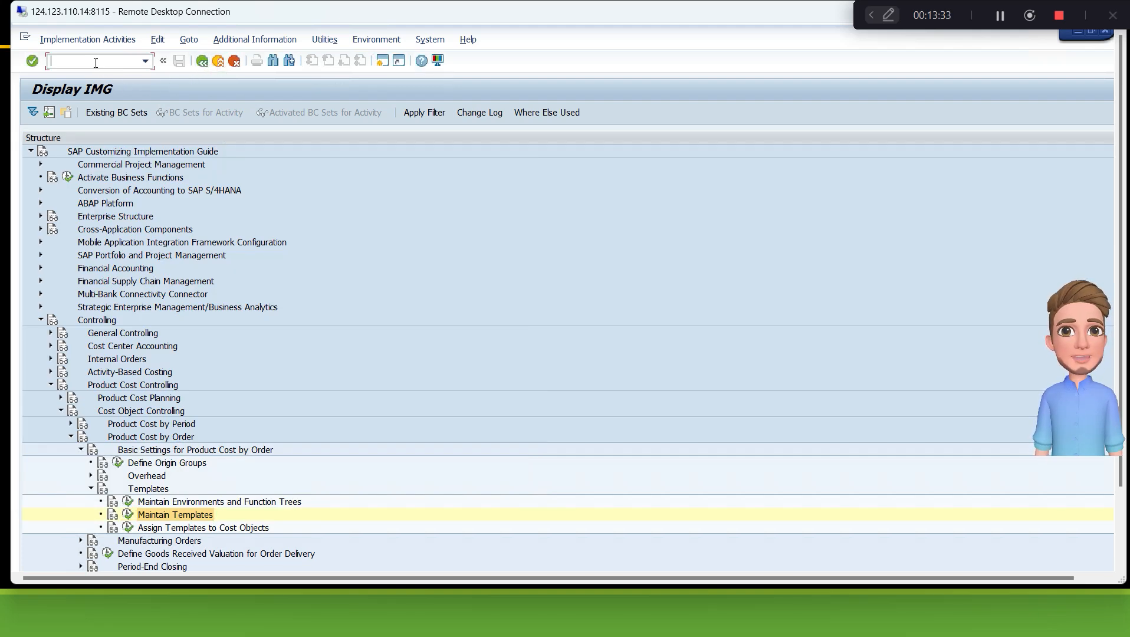
text(/N)
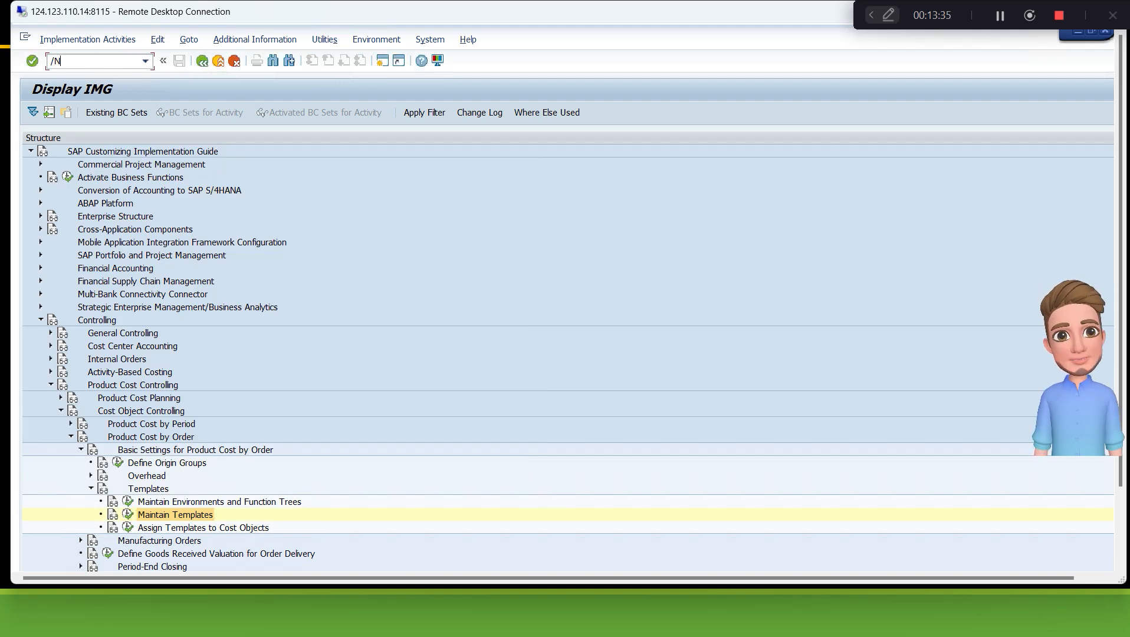
text(CK1)
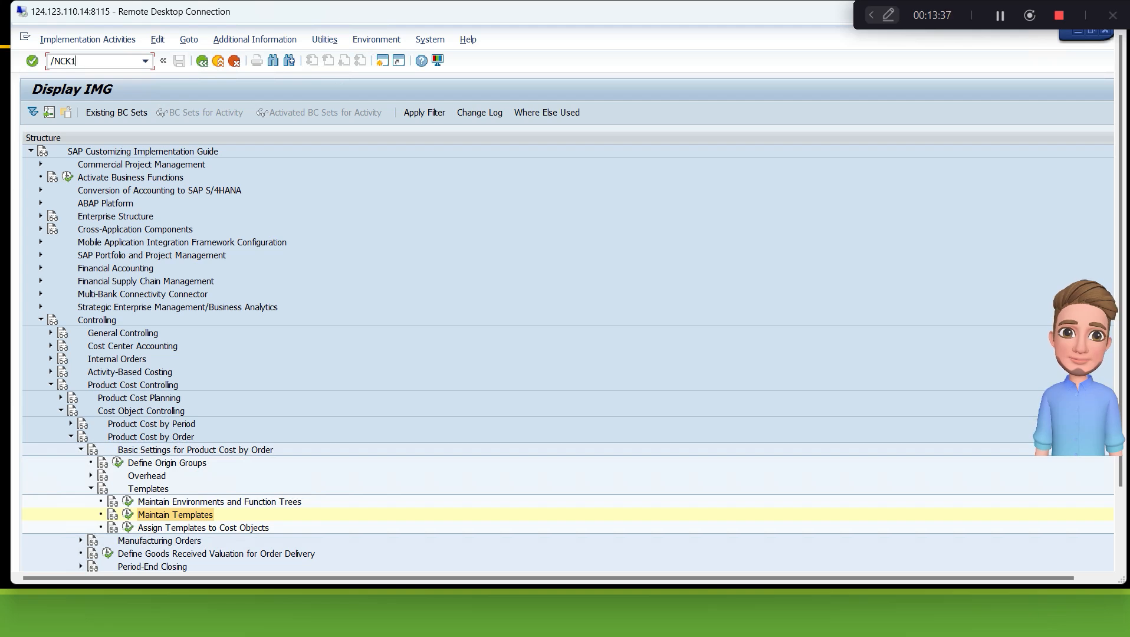
text(3N)
key(Return)
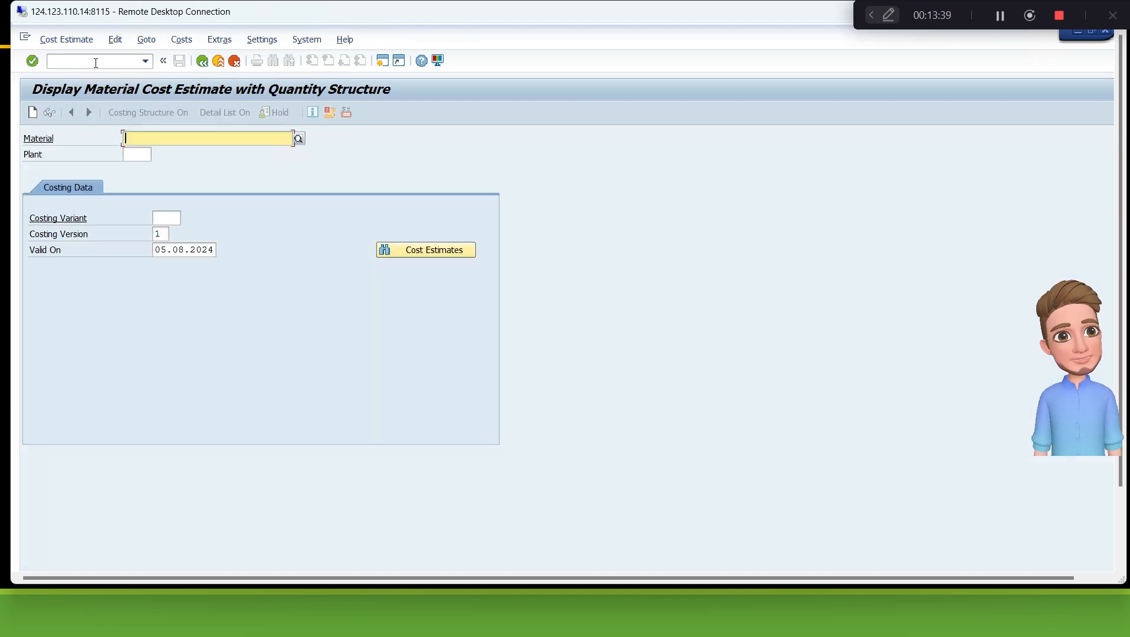
Step: Enter T101_SFG_001 as the material of the cost estimate
text(T)
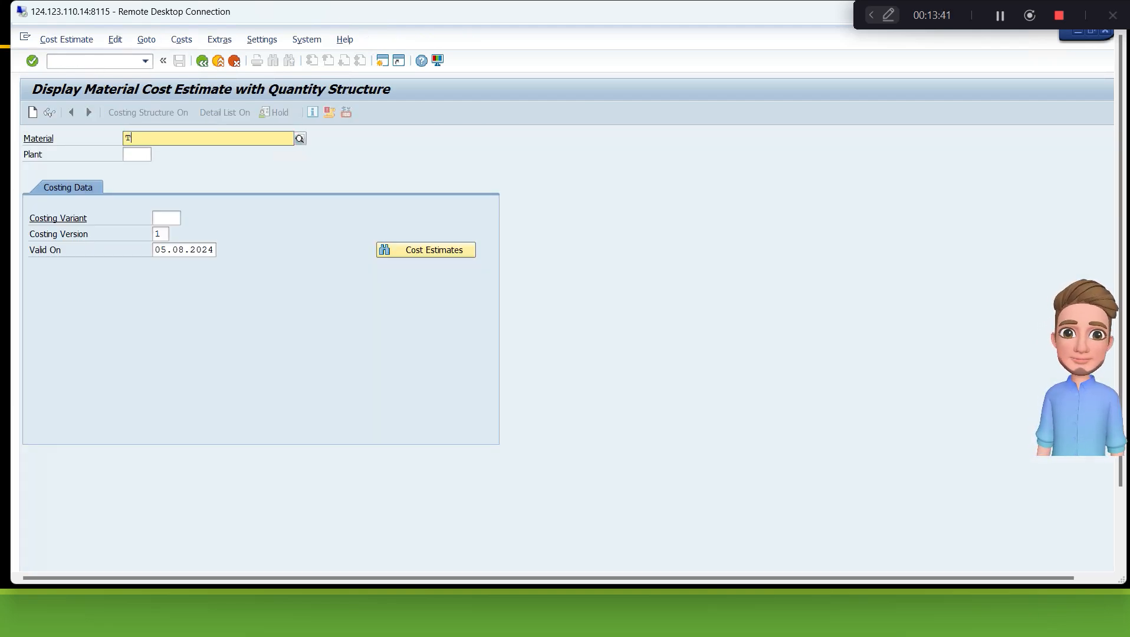
text(101_)
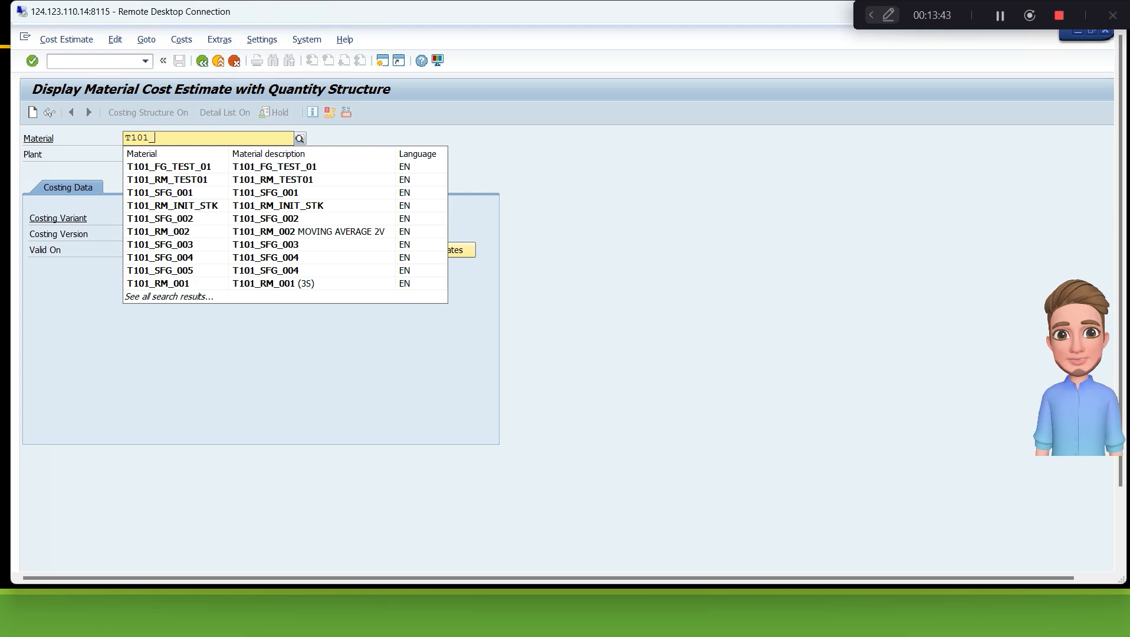
text(SFG_)
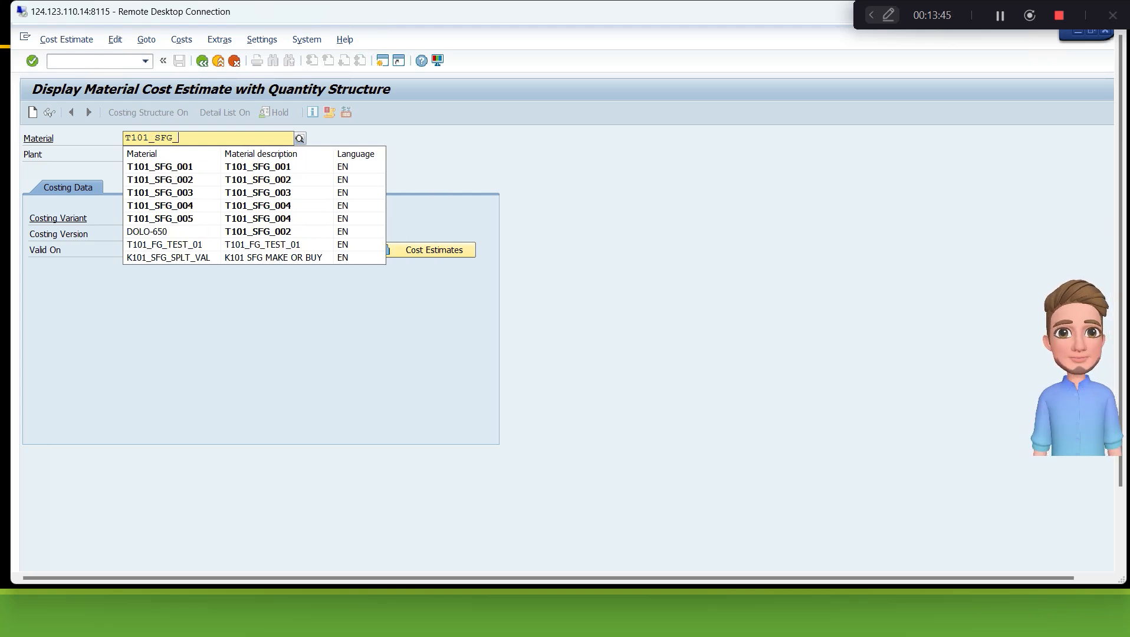
text(00)
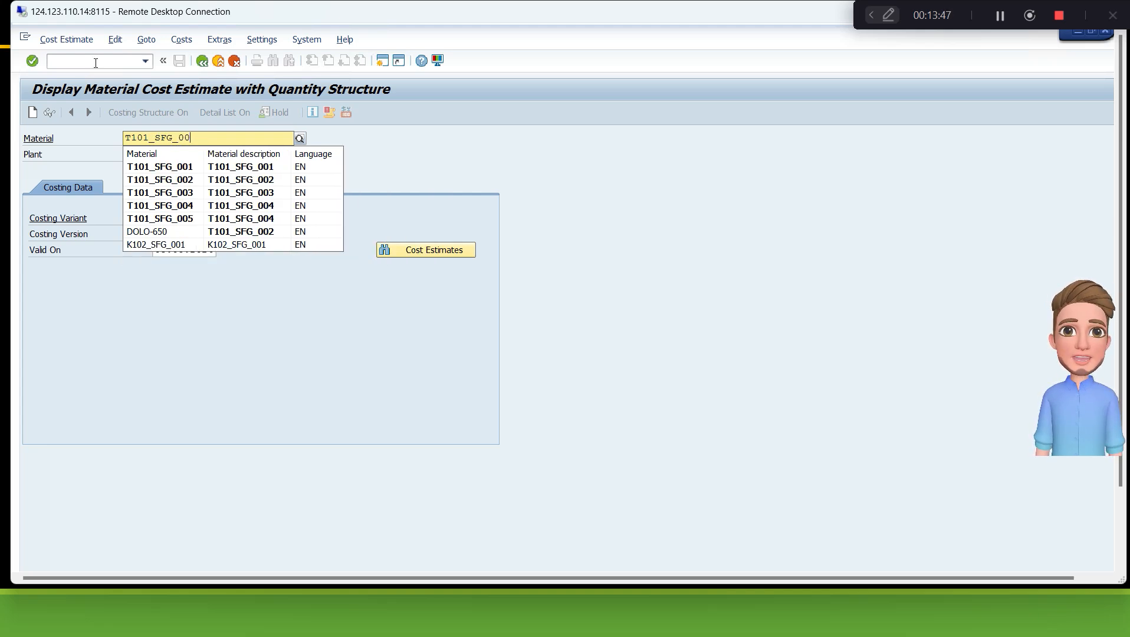
text(1)
key(Return)
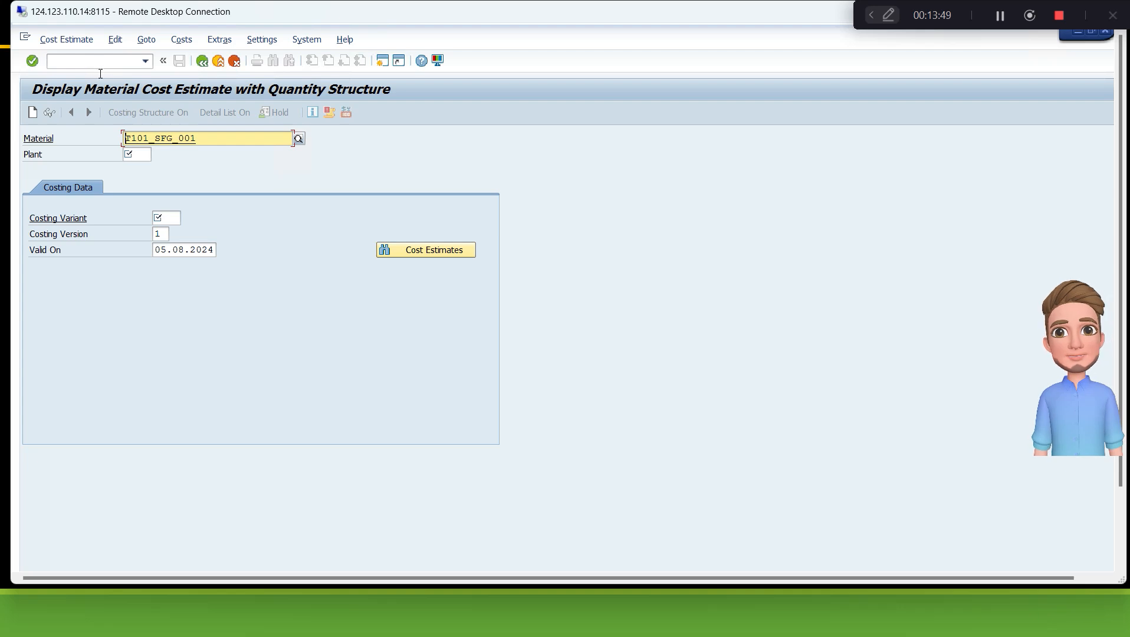
Step: Specify plant T101 and costing variant PPC1, and display the material's cost estimate
key(Tab)
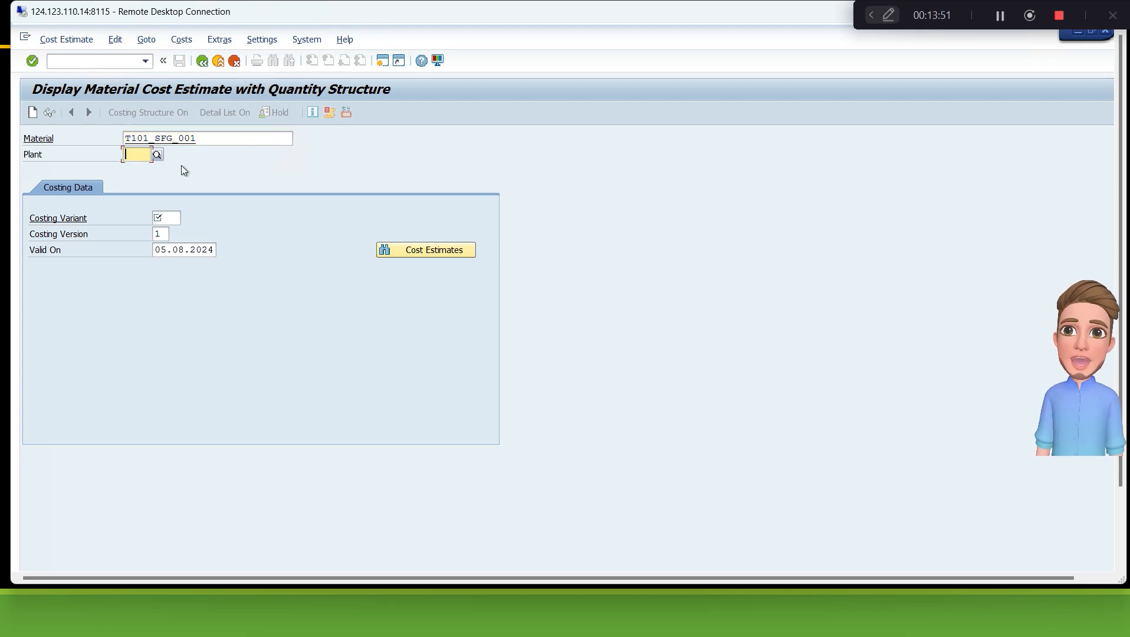
text(T)
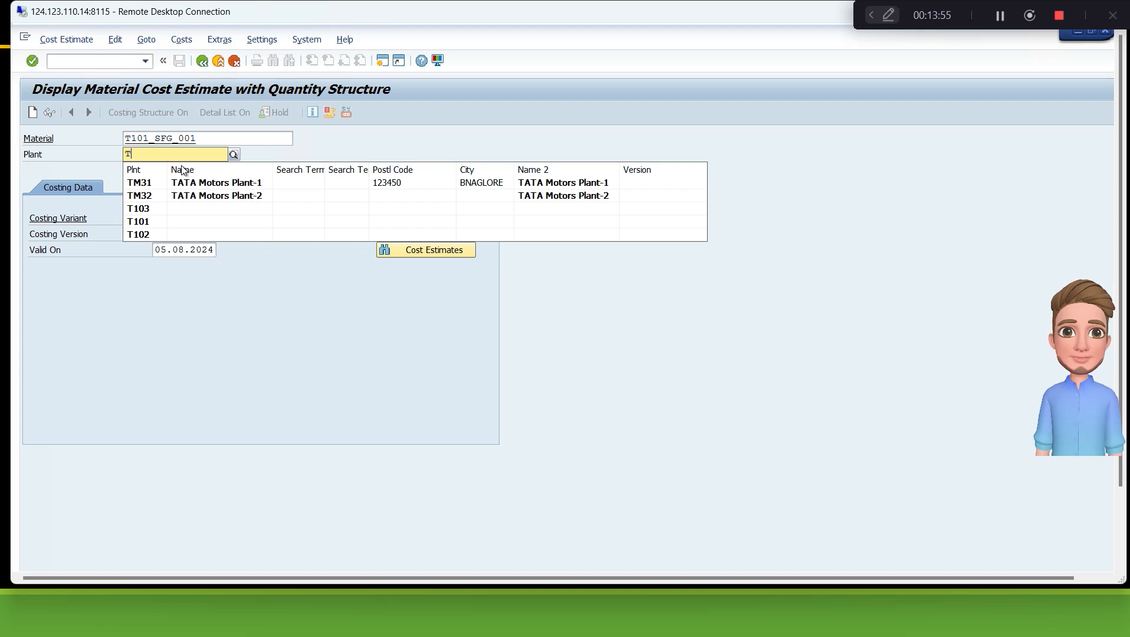
text(101)
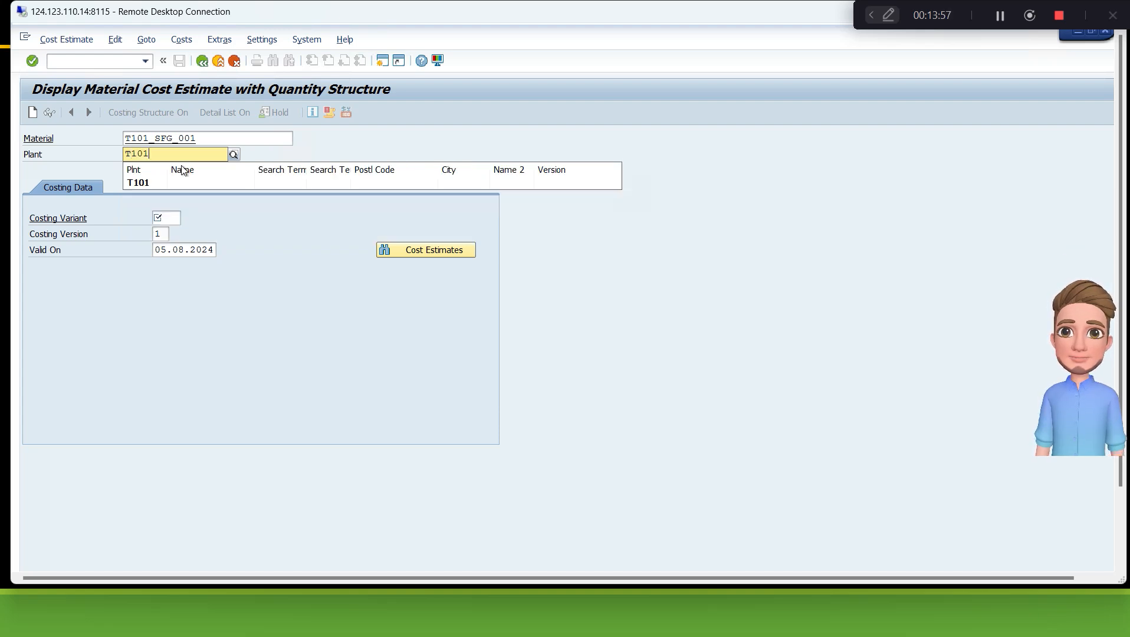
key(Tab)
key(Tab)
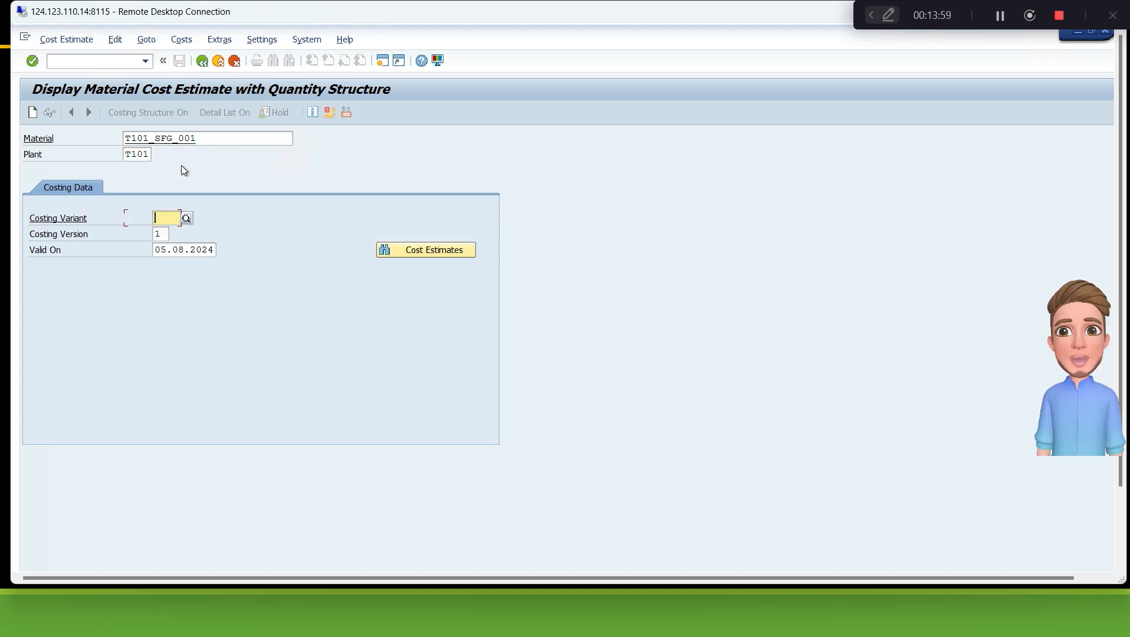
text(PPC1)
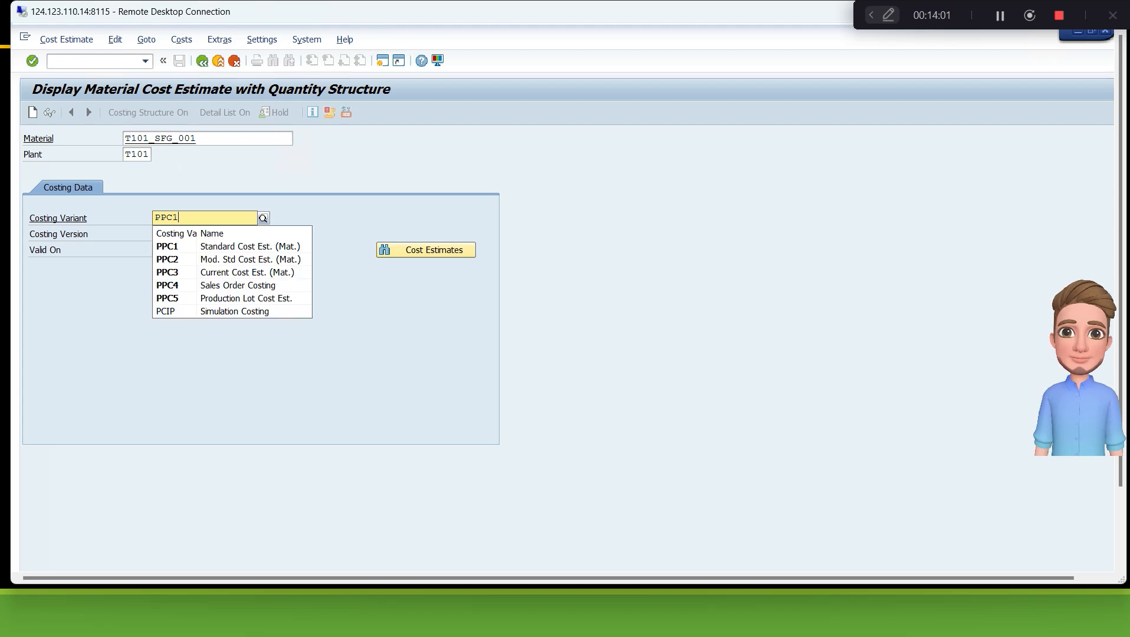
key(Return)
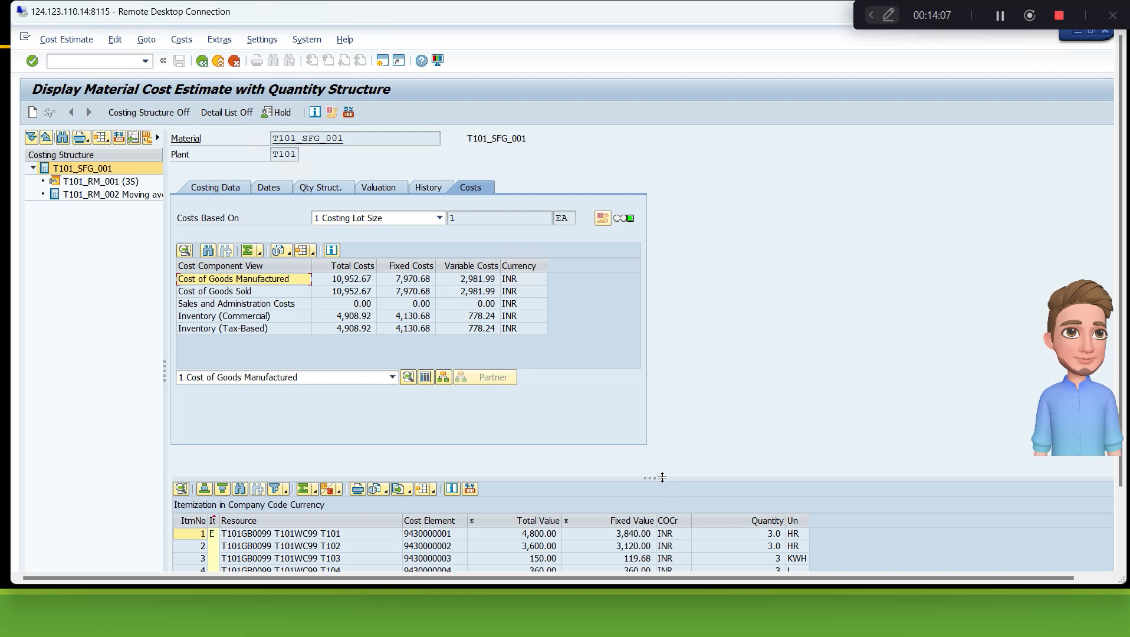
Step: Enlarge the itemization area and examine the T10REPMAN and T100QUALTY cost rows
drag(662, 477, 655, 333)
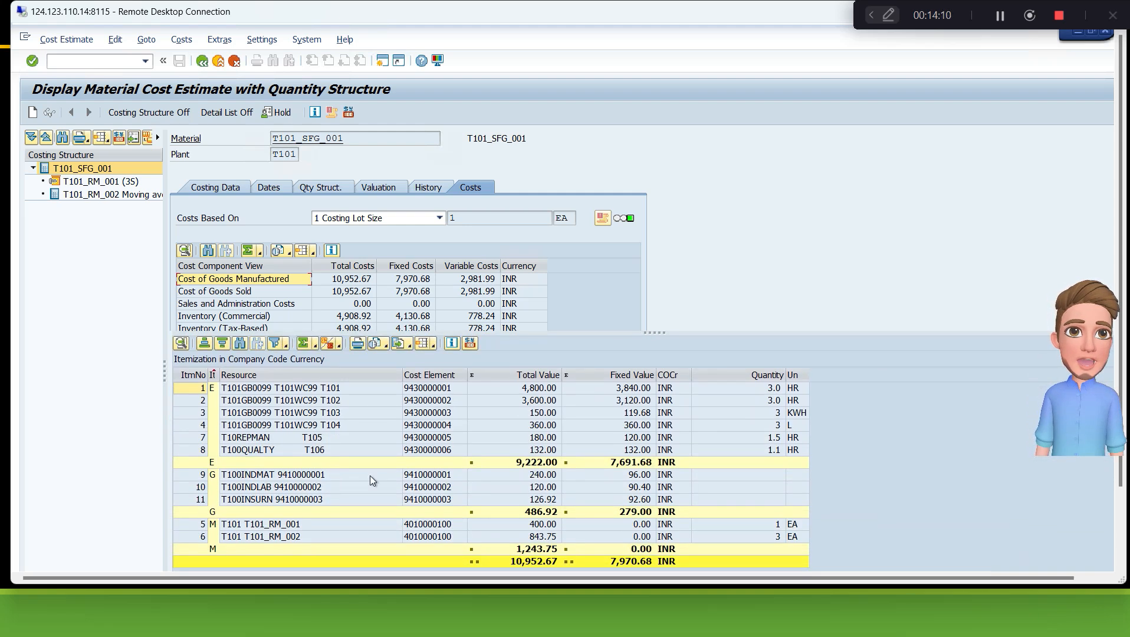
click(253, 439)
click(252, 452)
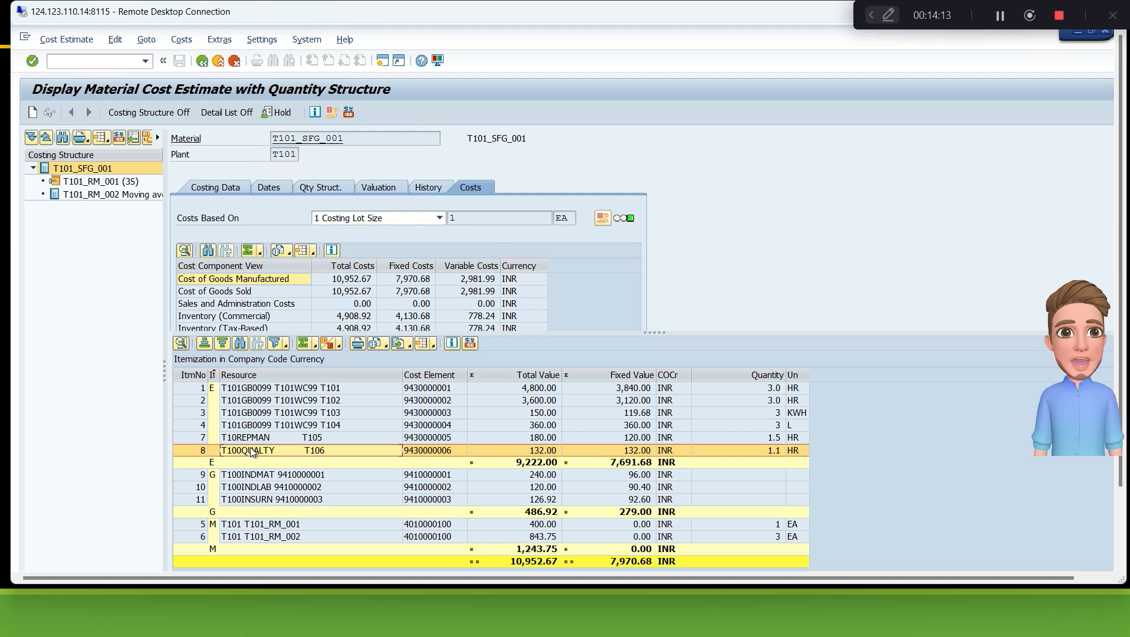
click(533, 441)
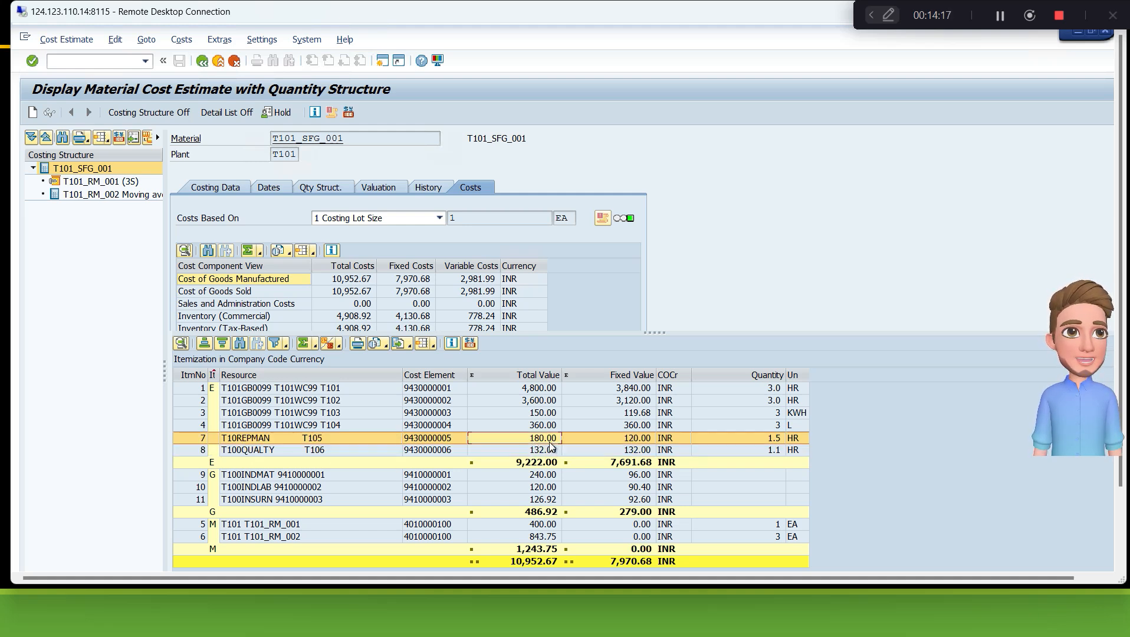
Step: Show the itemization in controlling area currency and examine the T10REPMAN row's quantity and total value
click(469, 343)
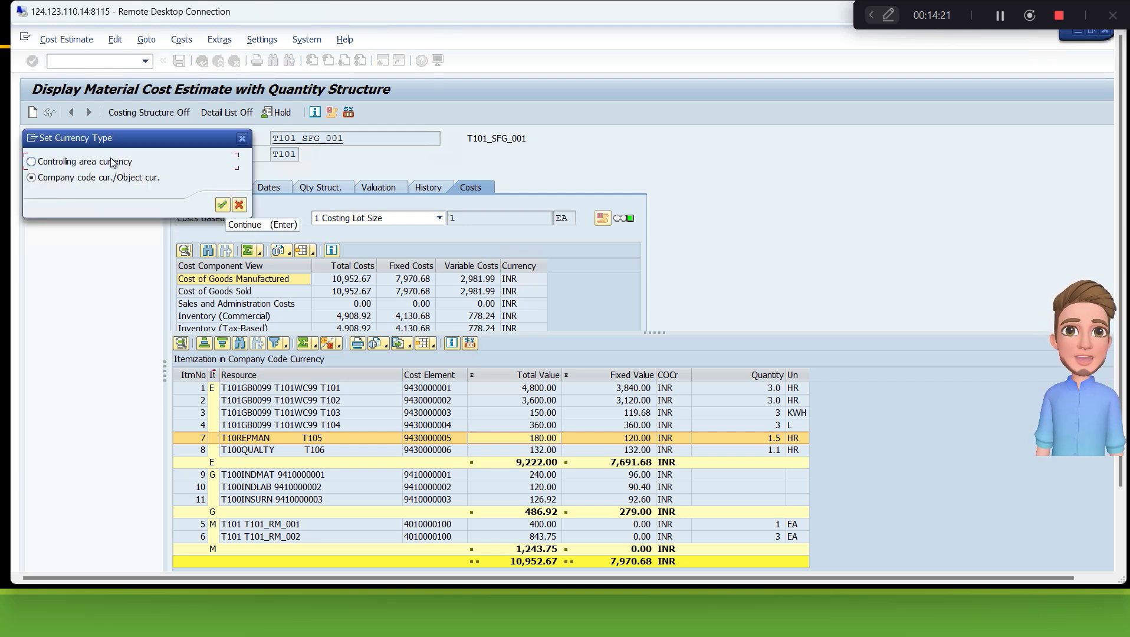
click(222, 204)
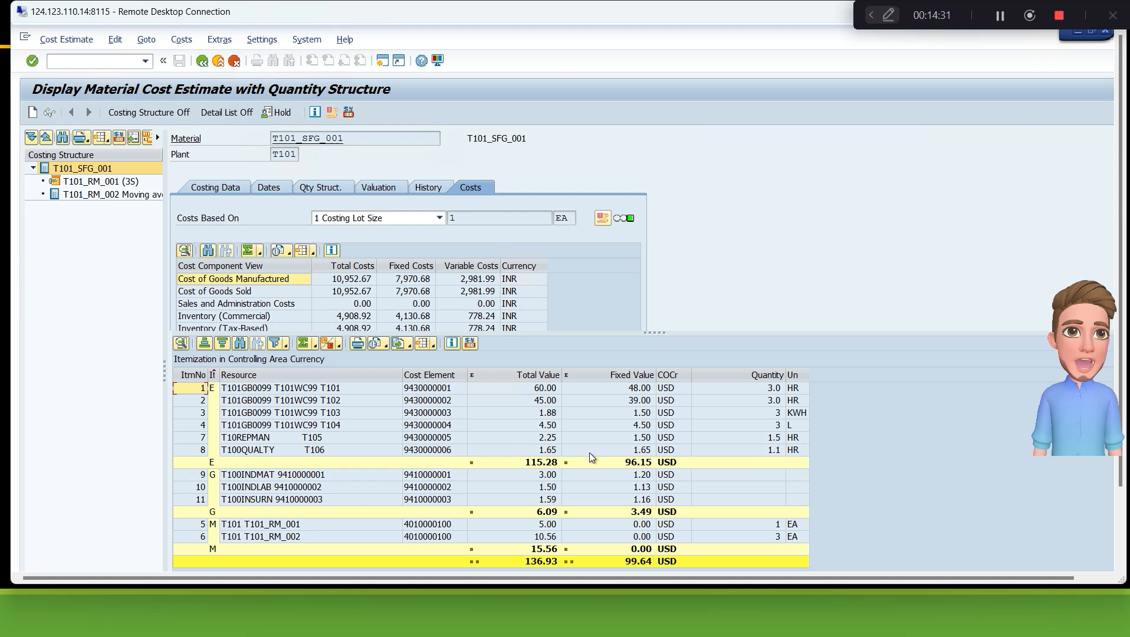
click(771, 440)
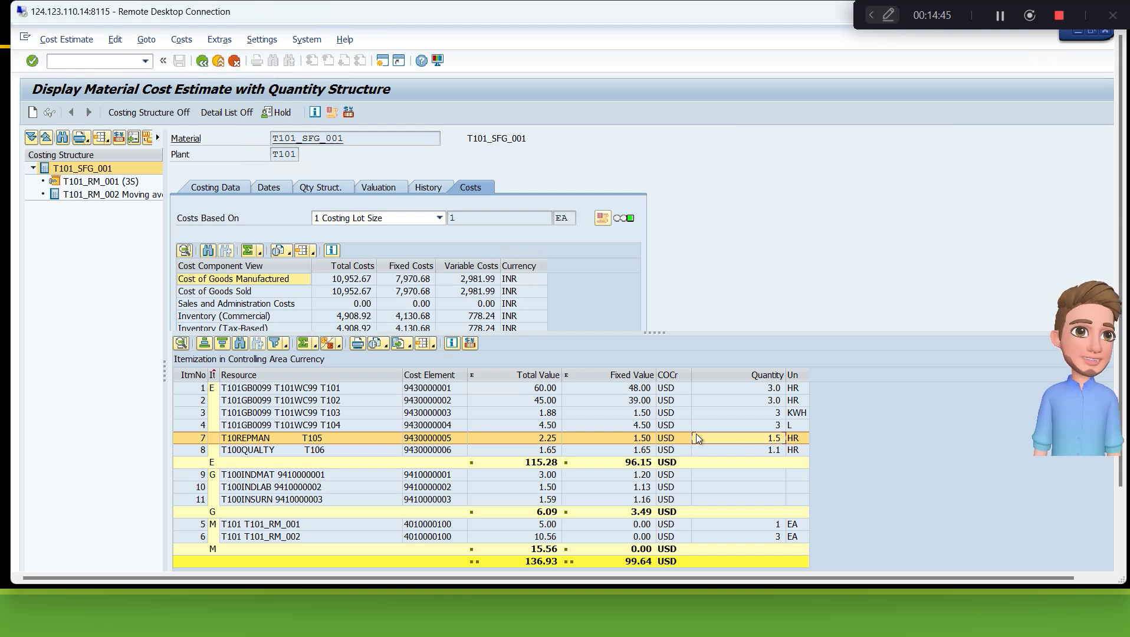
click(544, 441)
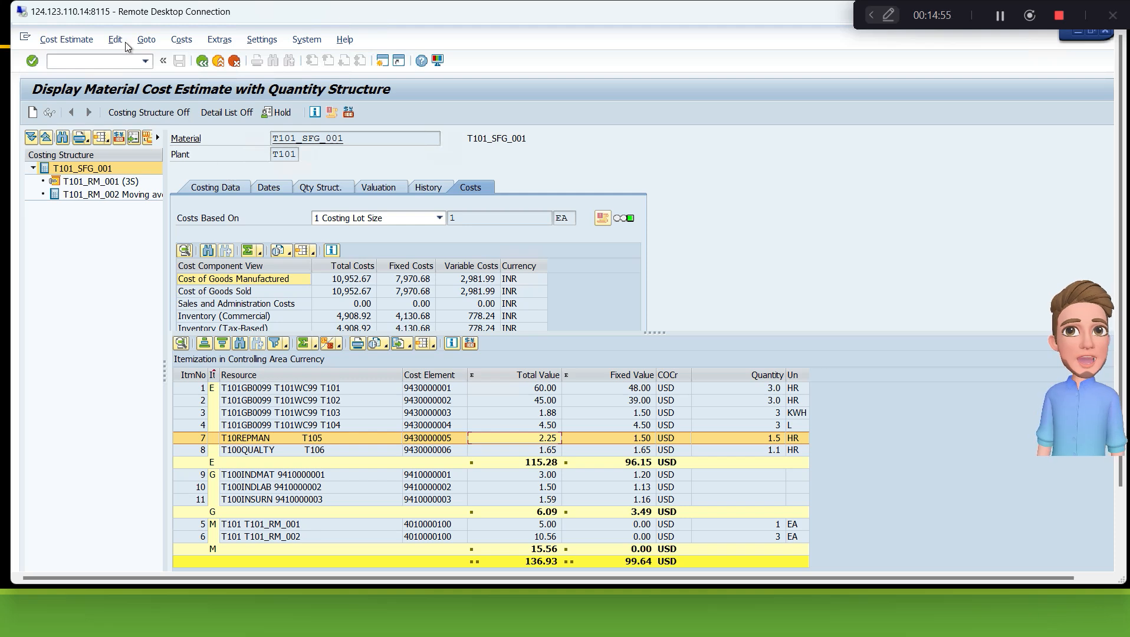
Step: Open transaction CO03 and display the production order for material T101_SFG_002
click(128, 62)
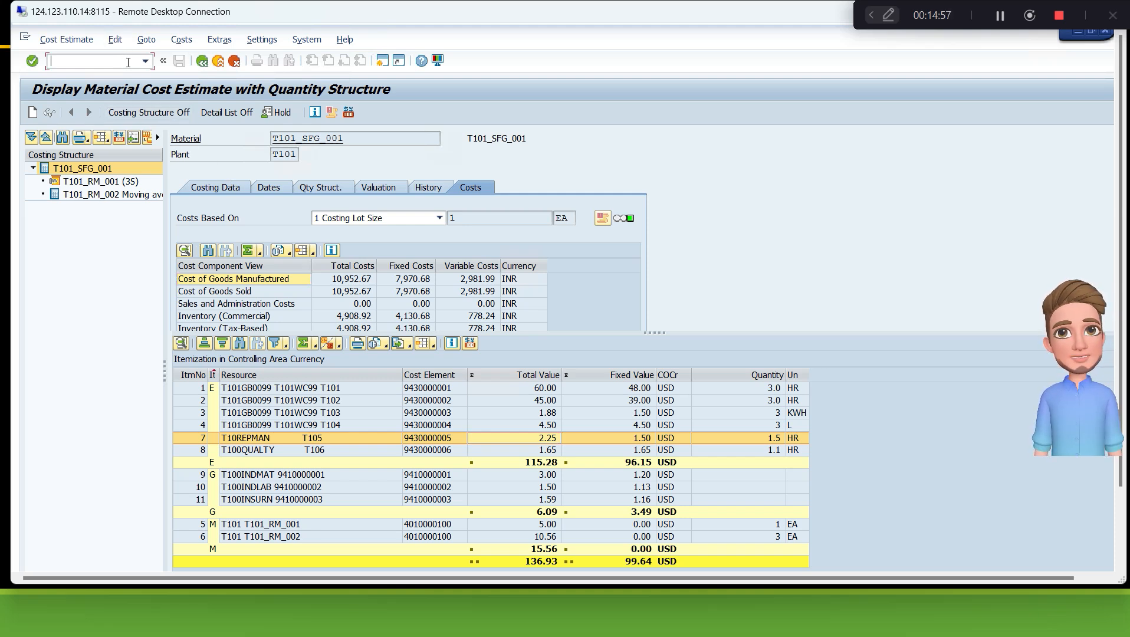
text(/NC)
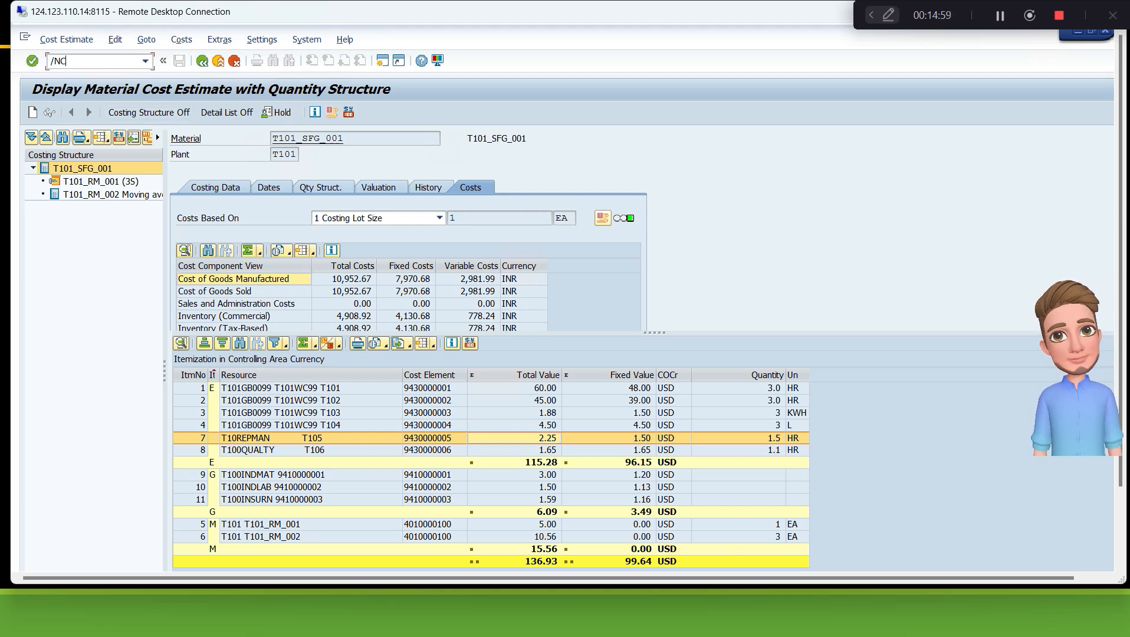
text(O03)
key(Return)
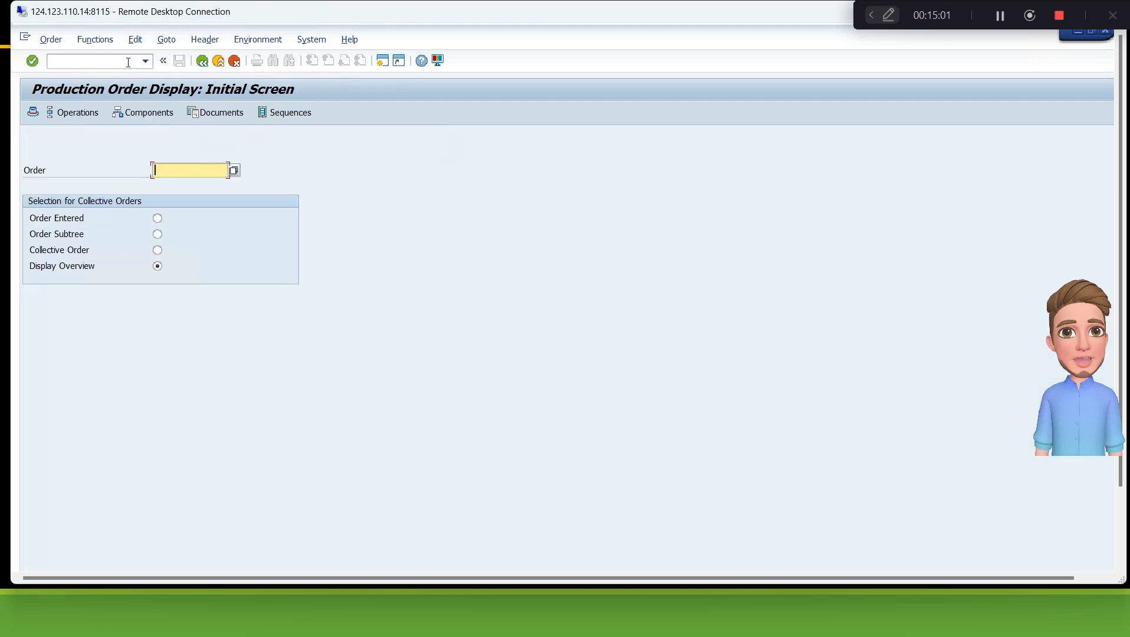
text(1)
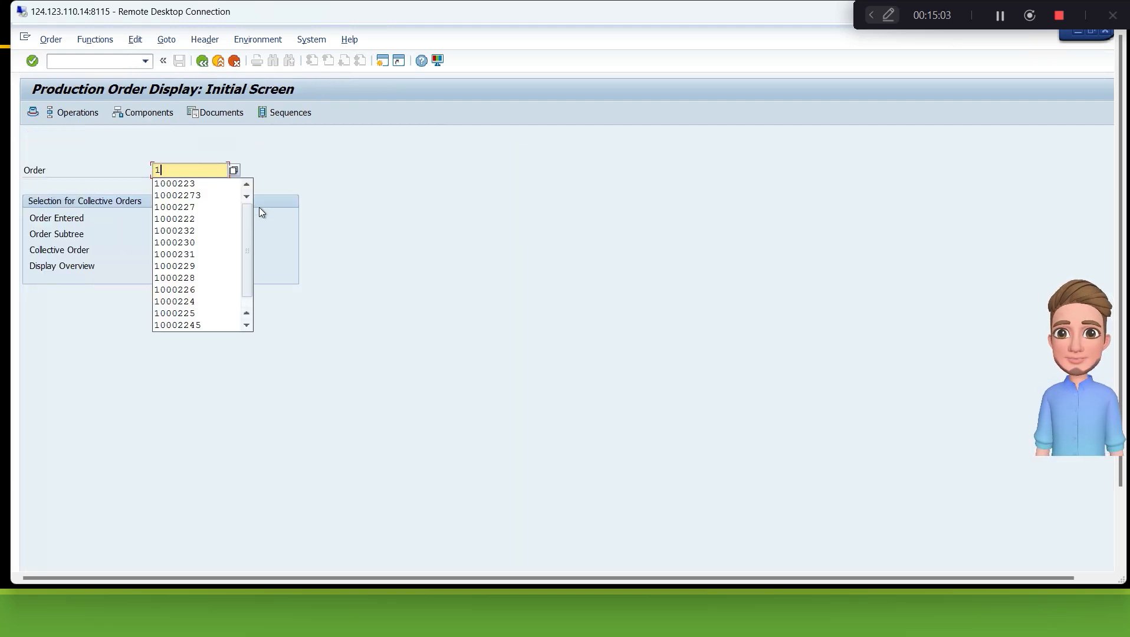
text(000223)
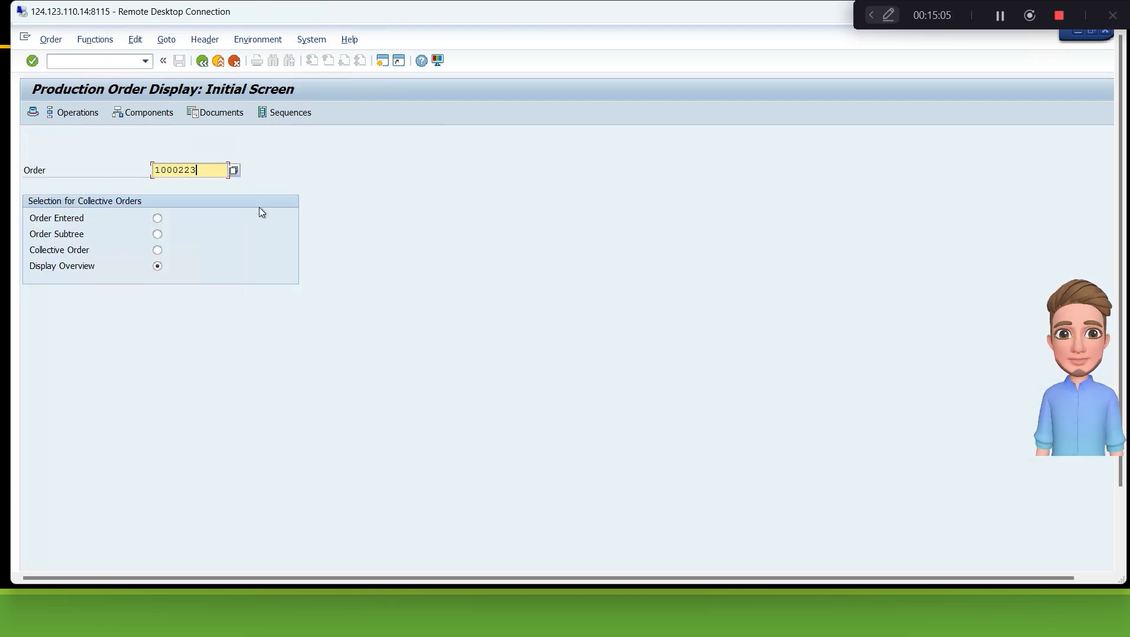
key(Return)
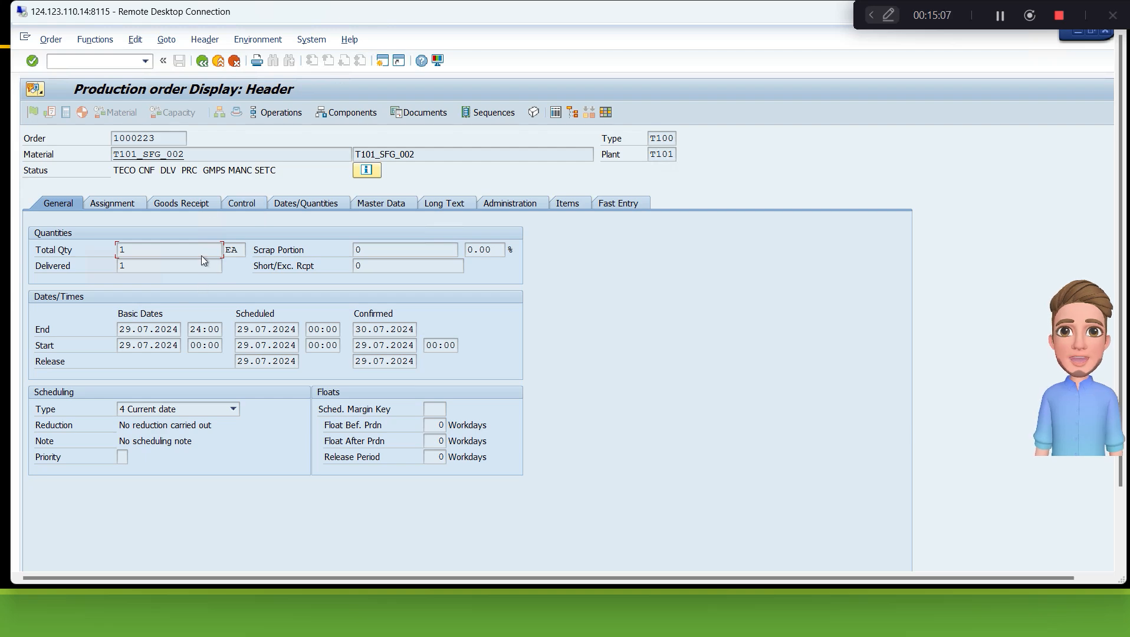
Step: Open the production order's cost analysis and examine the Repairs & Maint and Quality costs rows
click(166, 39)
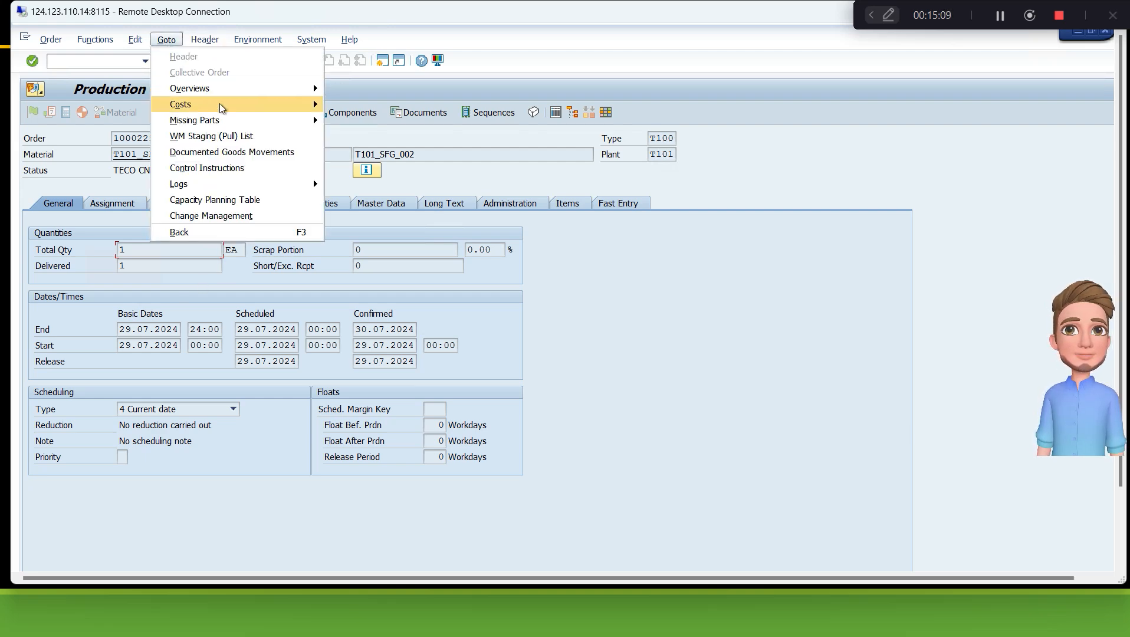
mouse_move(220, 104)
click(364, 106)
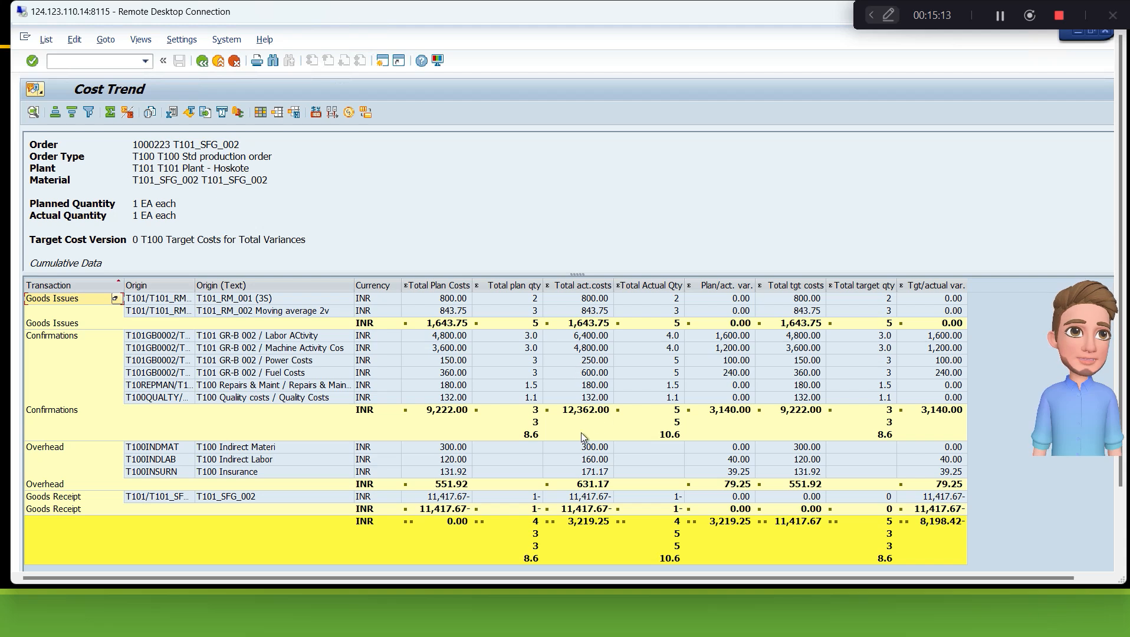
click(308, 387)
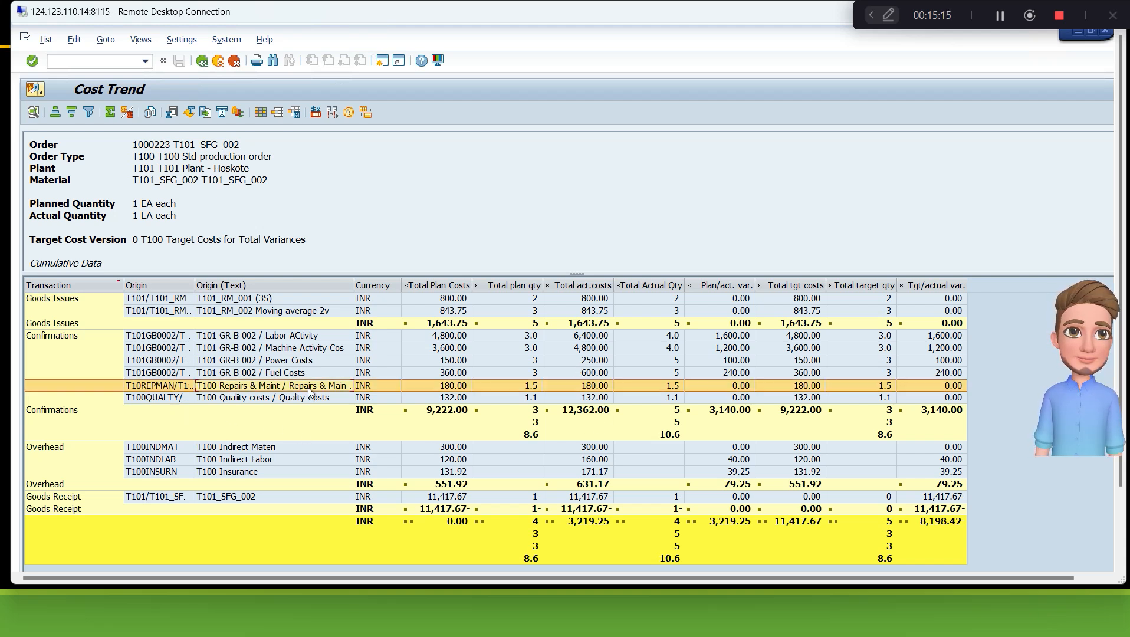
click(307, 397)
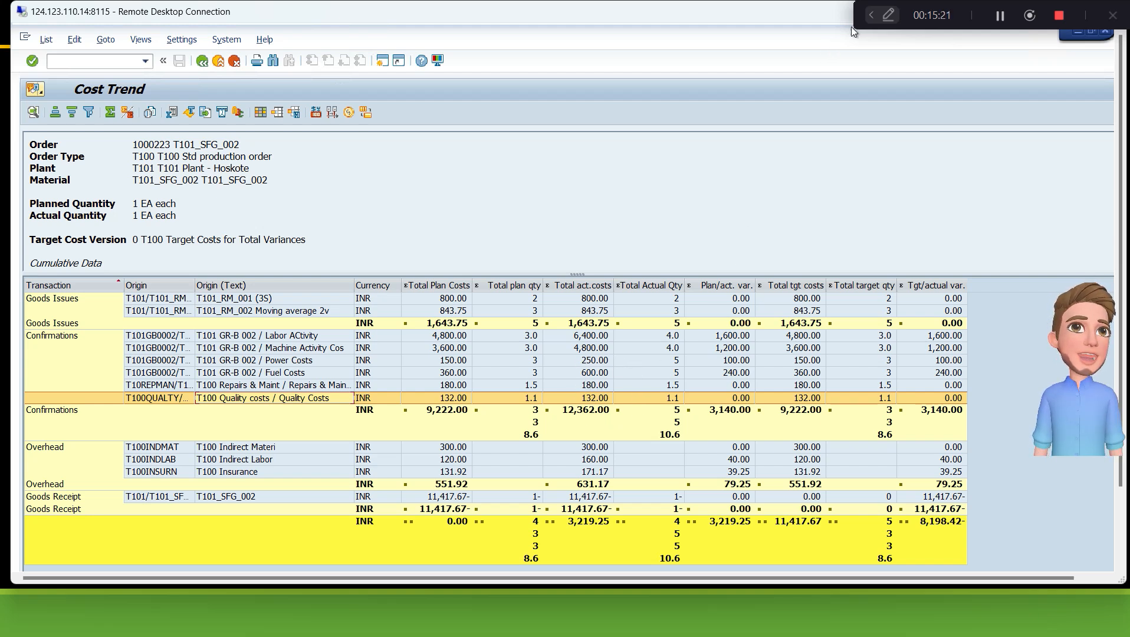
click(871, 15)
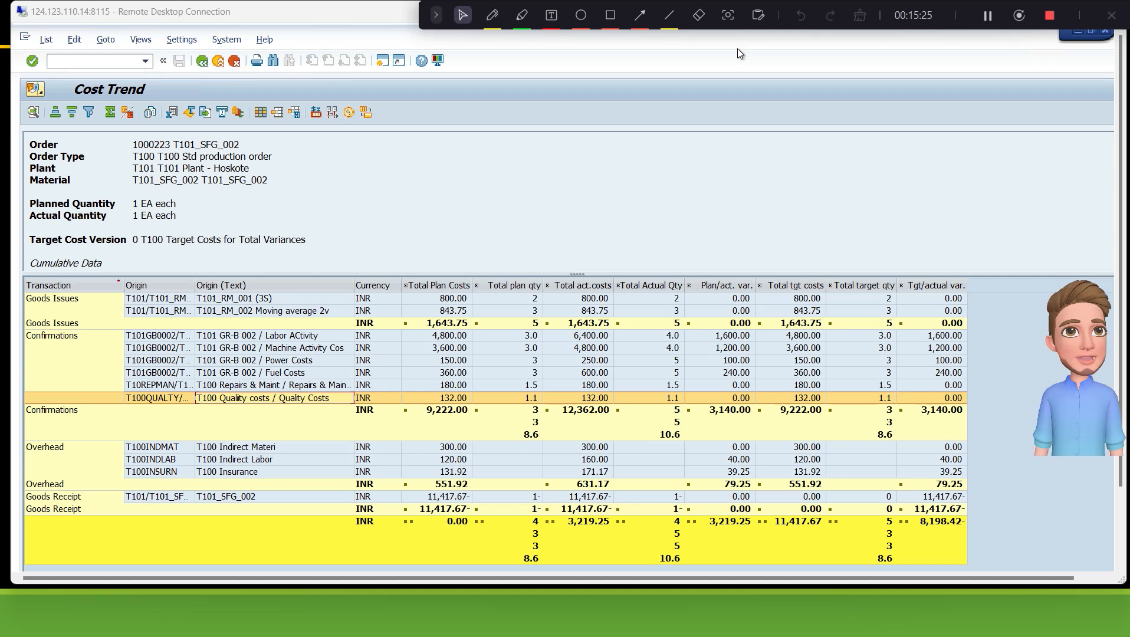
click(493, 16)
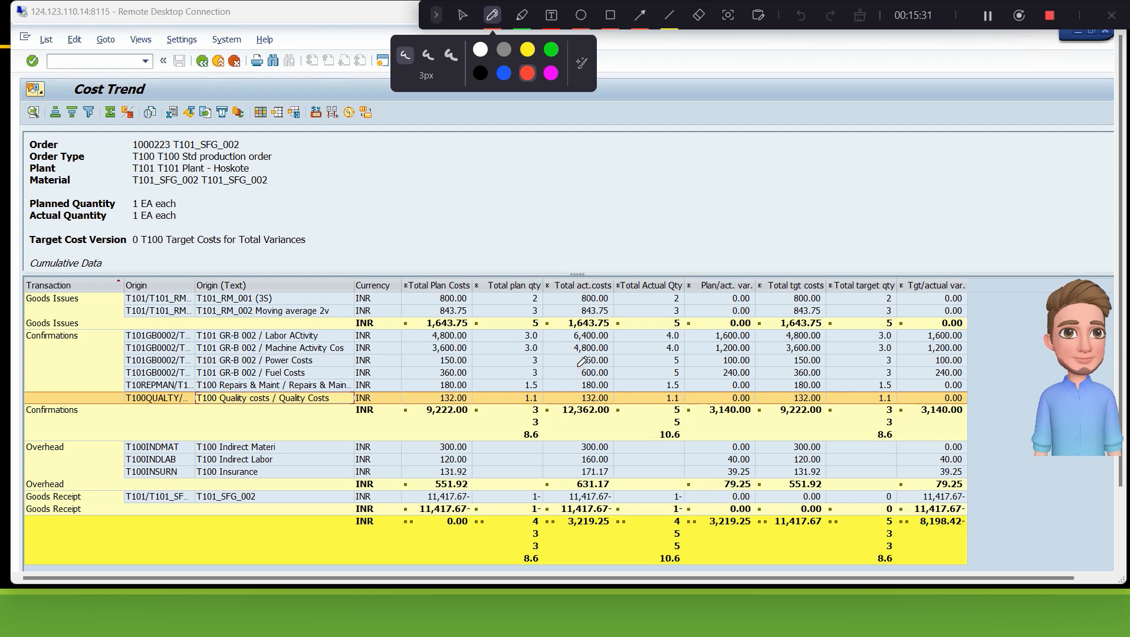
mouse_move(581, 363)
mouse_down()
mouse_move(569, 404)
mouse_move(618, 406)
mouse_move(611, 360)
mouse_move(577, 365)
mouse_up()
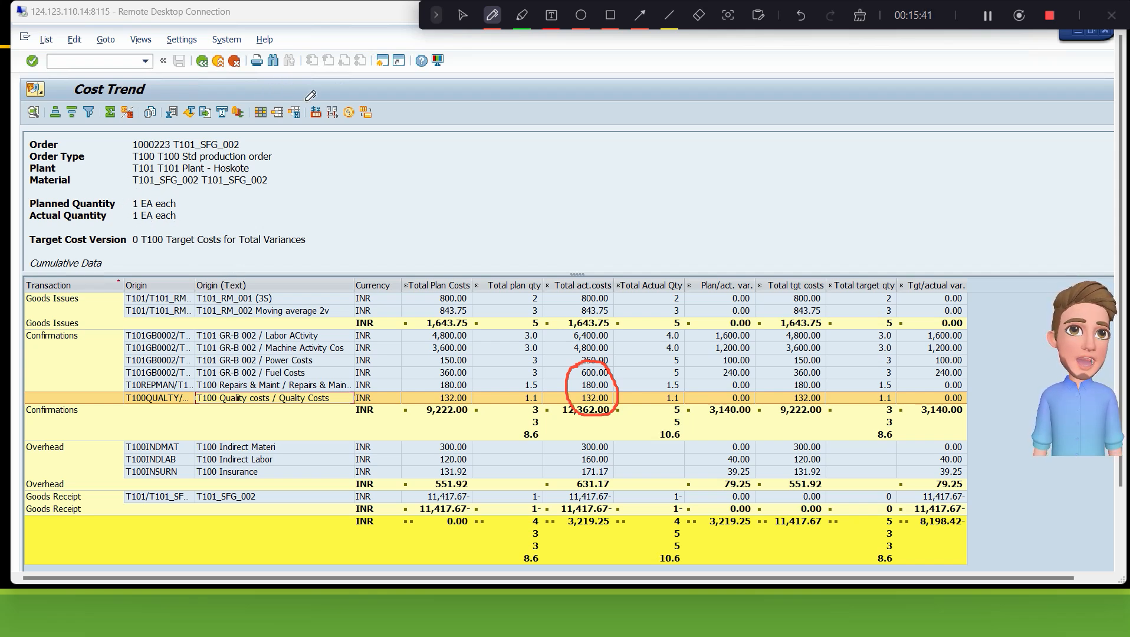
Step: Show the order's cost trend in controlling area currency and examine the Repairs & Maint row's actual cost and quantity
click(463, 15)
click(316, 112)
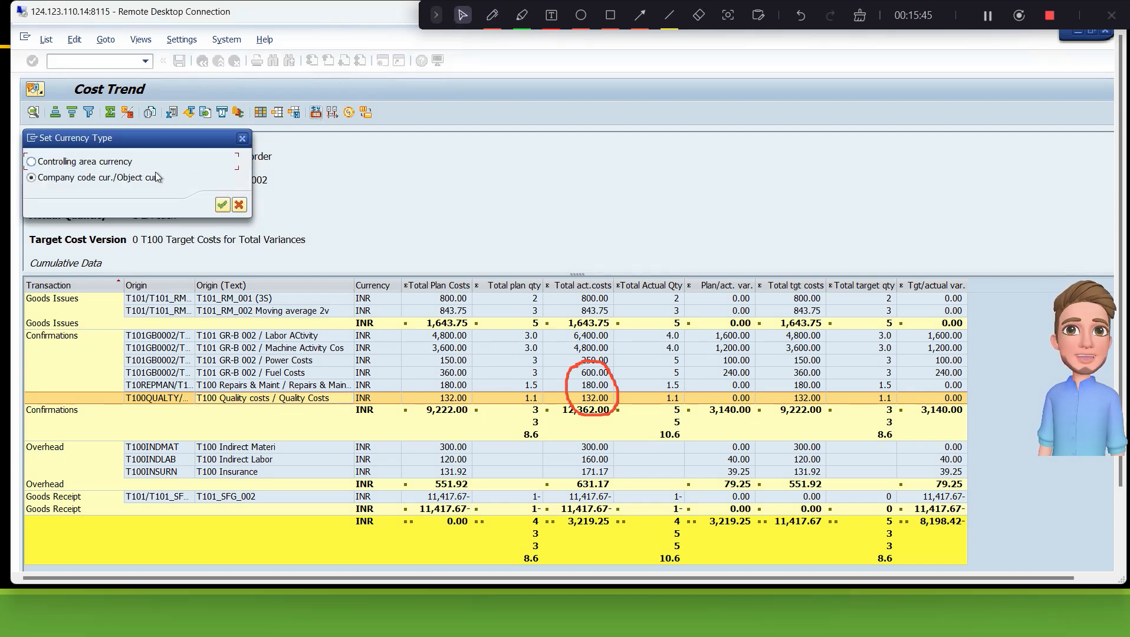
click(115, 164)
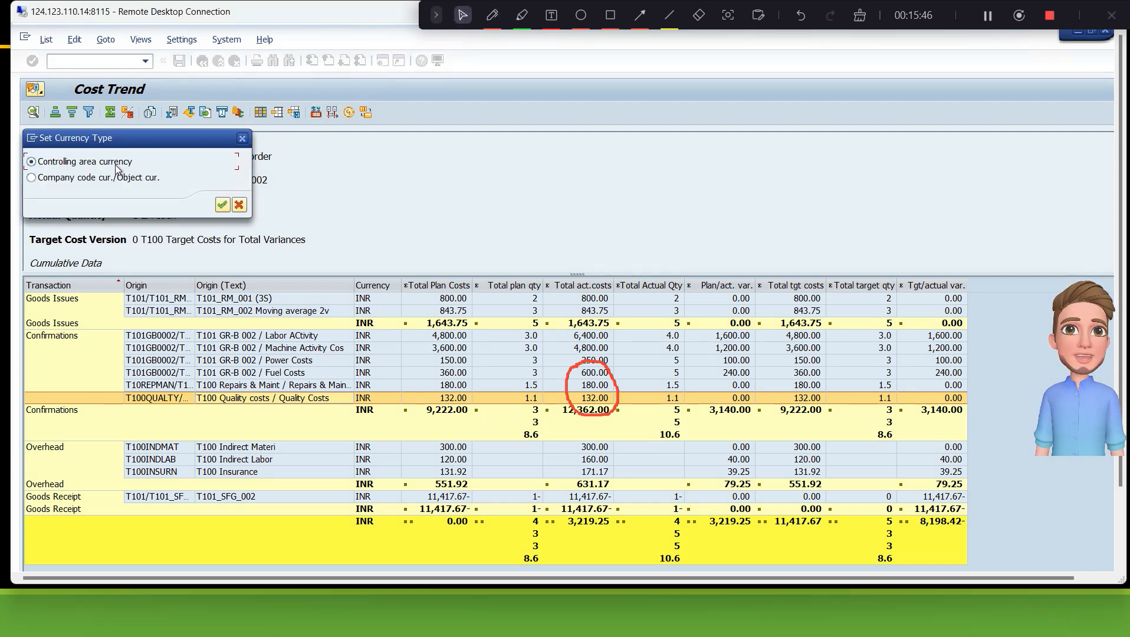
click(222, 205)
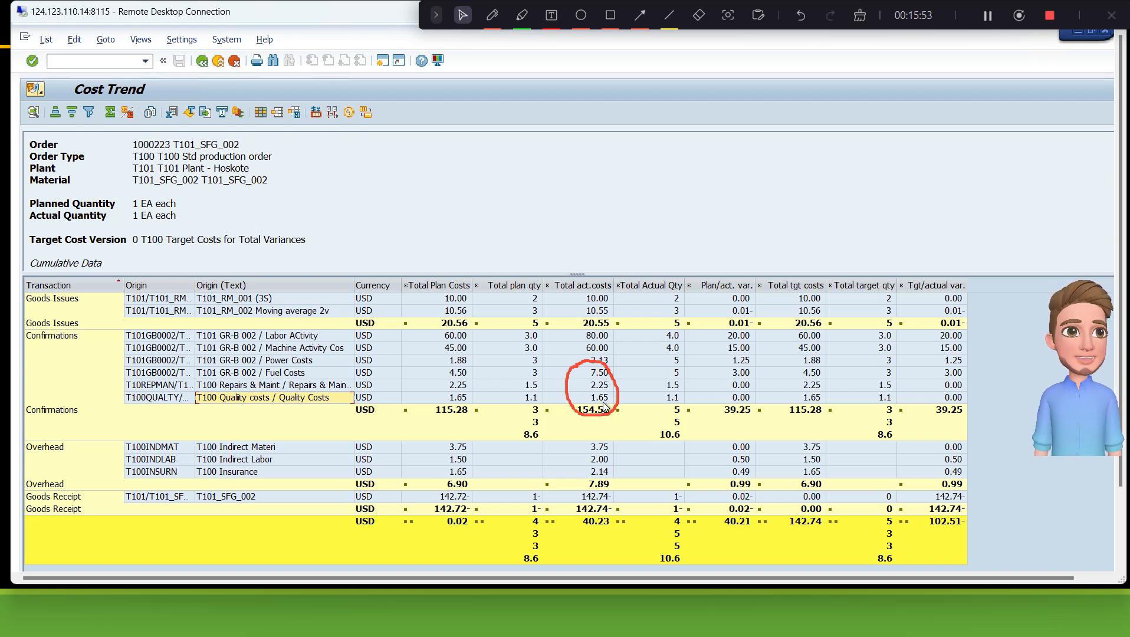
click(673, 389)
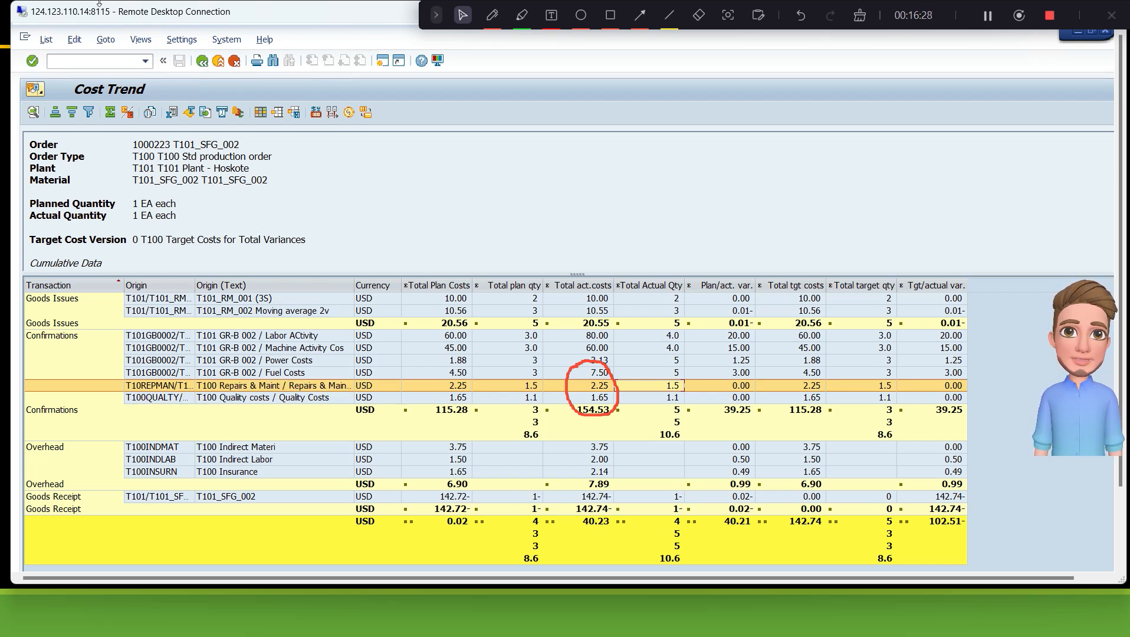
Step: Open transaction KP27 in a new session
click(137, 61)
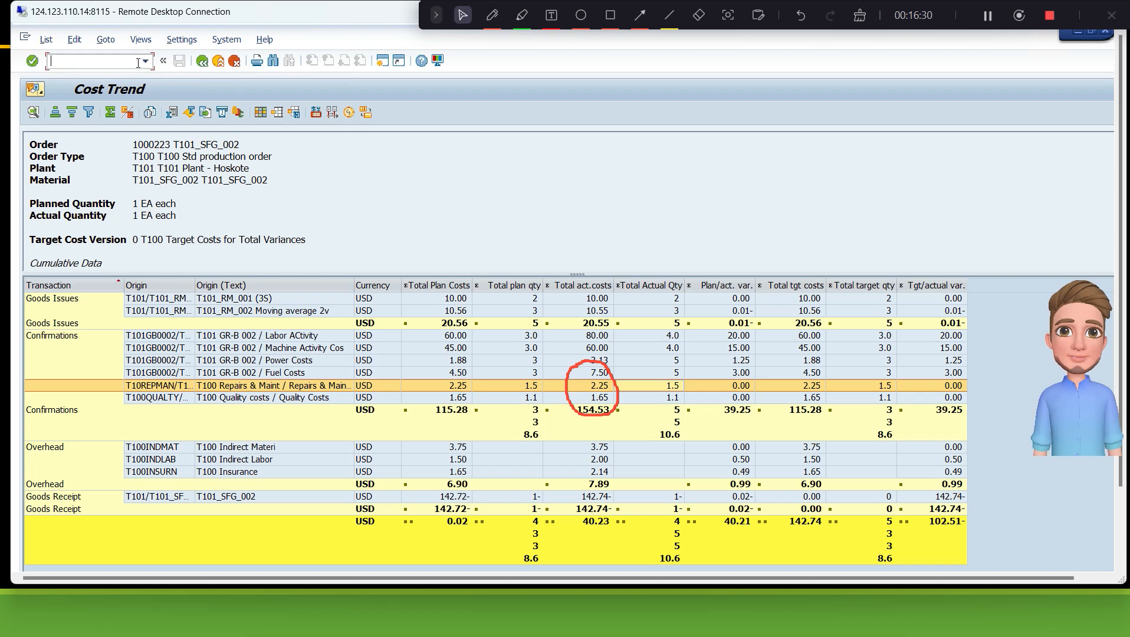
text(/O)
text(K)
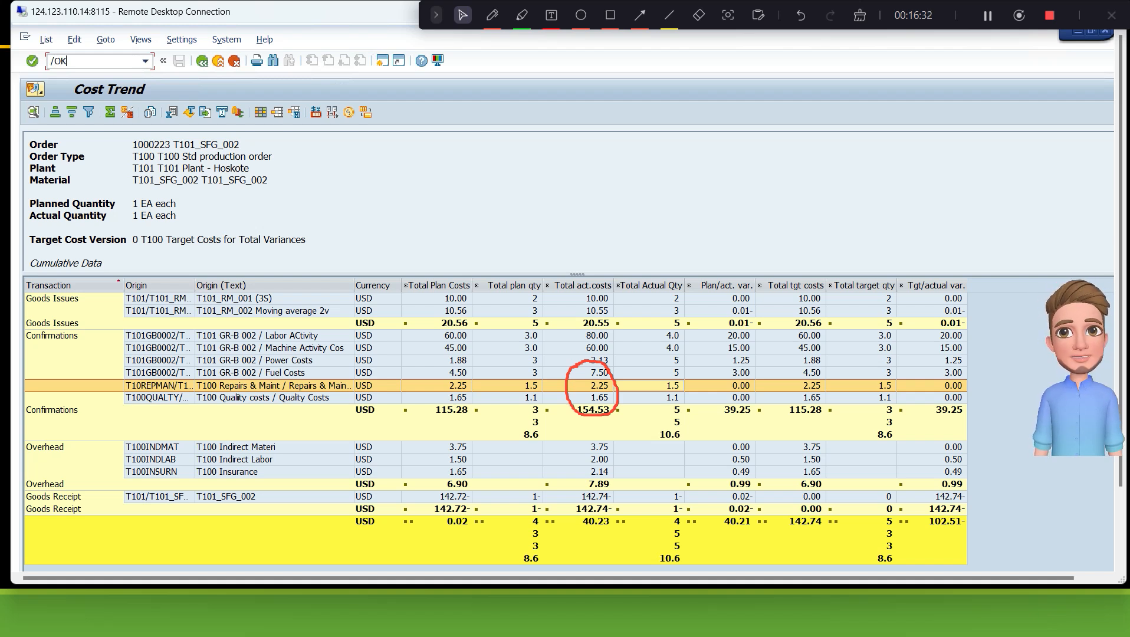
text(P06)
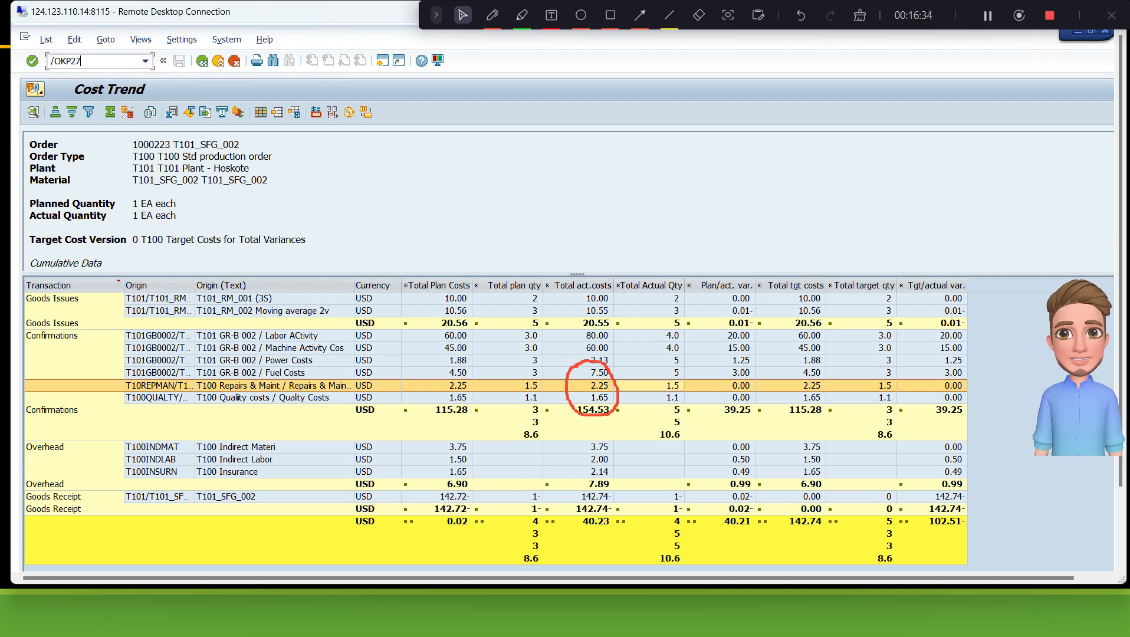
key(Return)
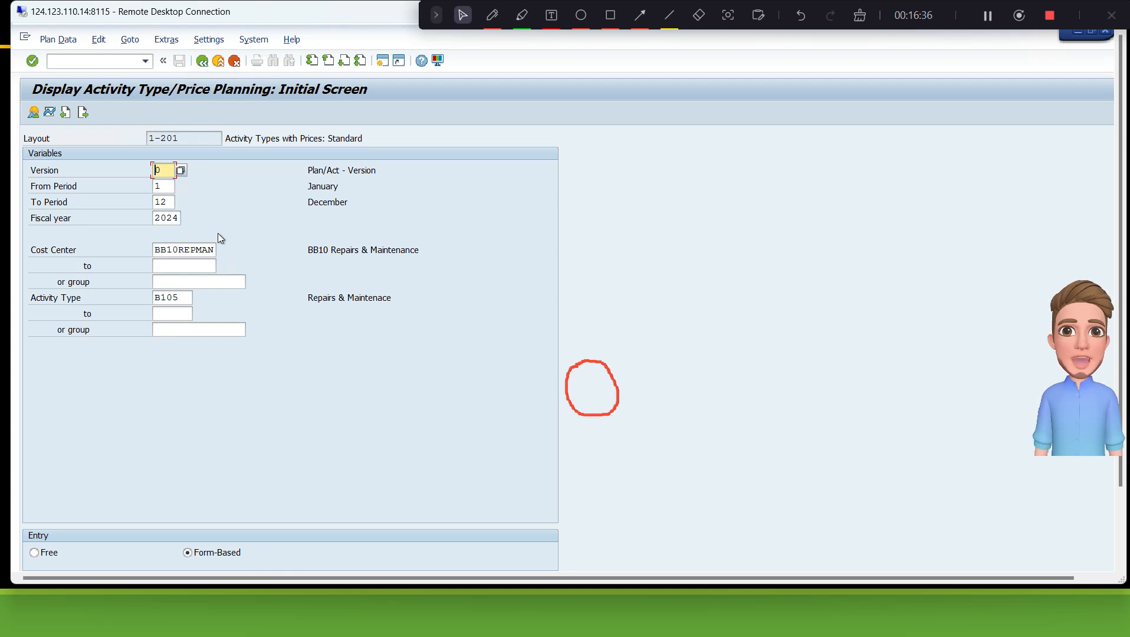
Step: Set the price planning selection to cost center T10REPMAN and activity type T105
click(198, 250)
double_click(198, 250)
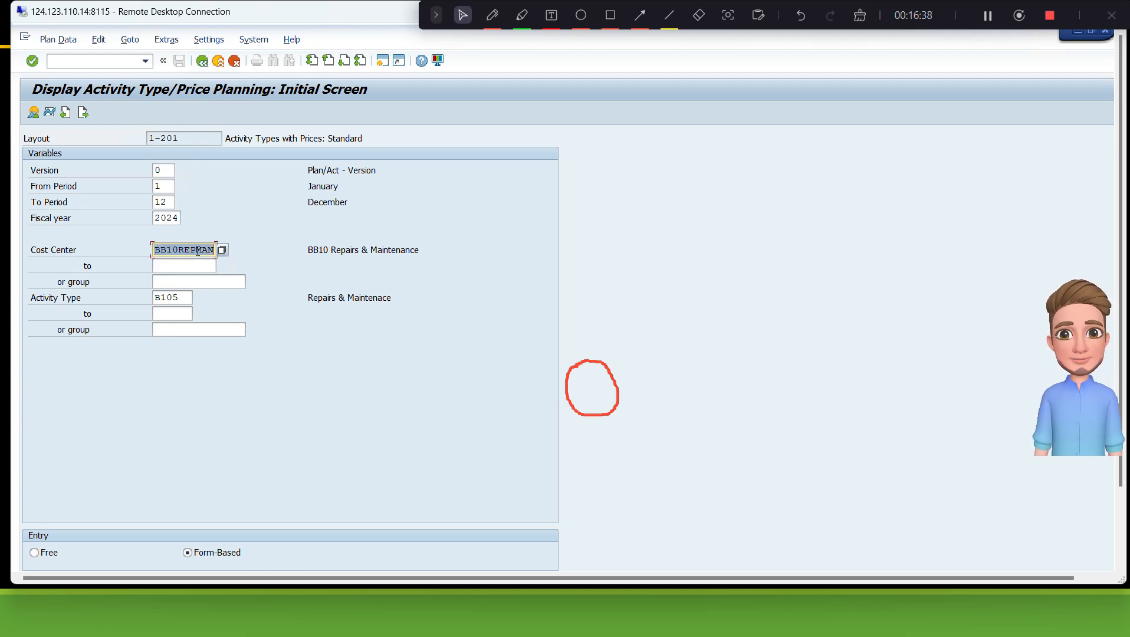
key(Delete)
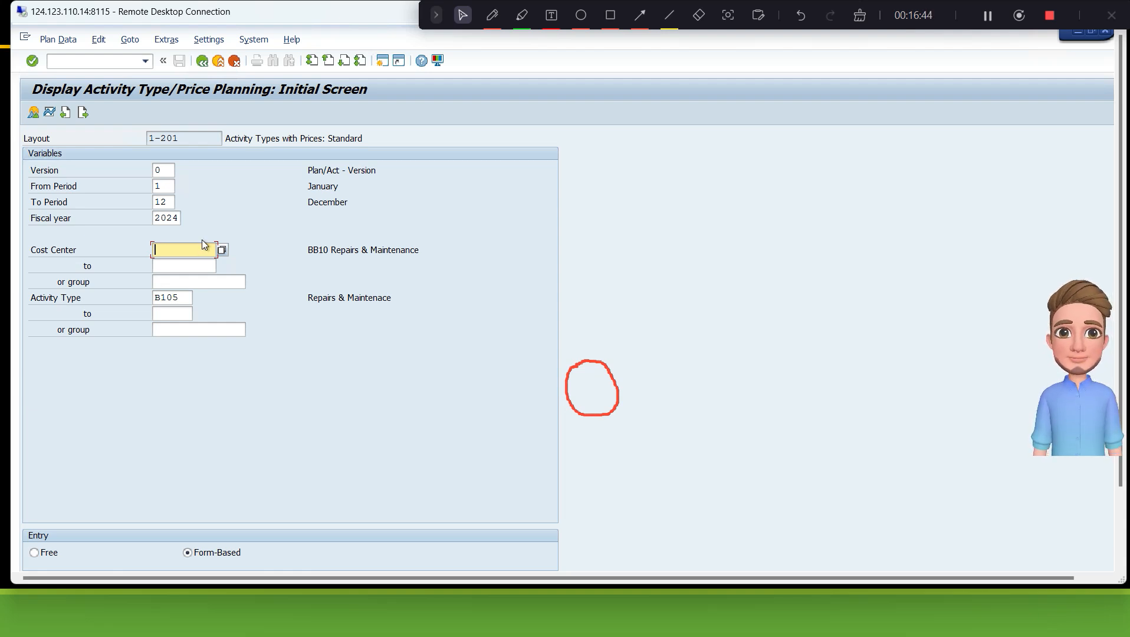
text(T10RE)
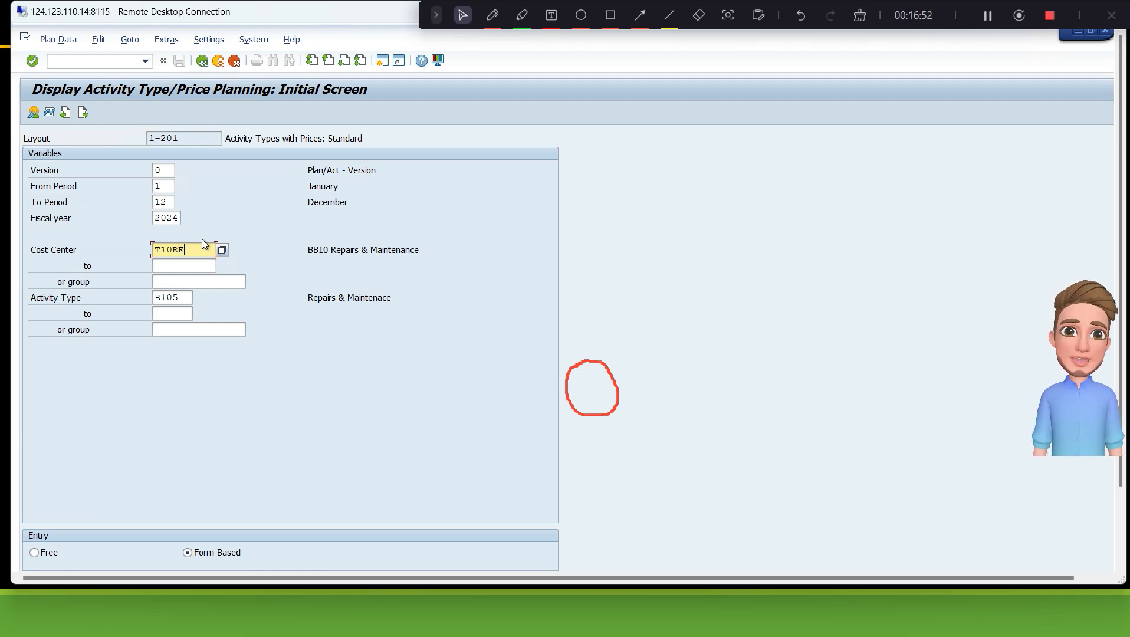
key(Tab)
key(Tab)
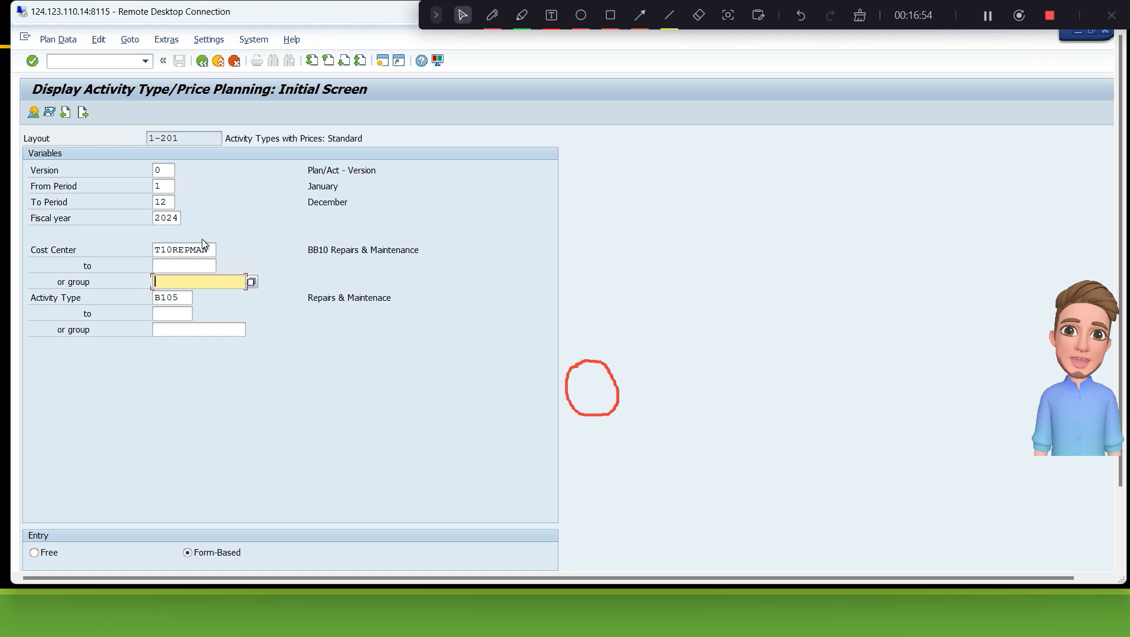
key(Tab)
text(T)
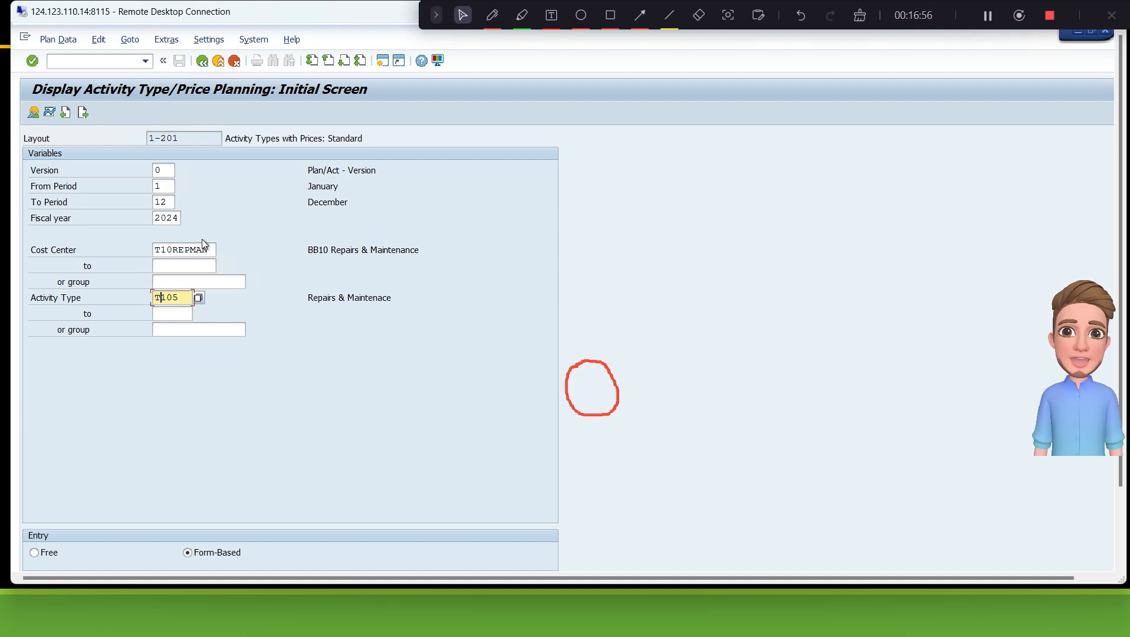
Step: Confirm T100 as the controlling area and display the activity price planning overview for cost center T10REPMAN
click(34, 112)
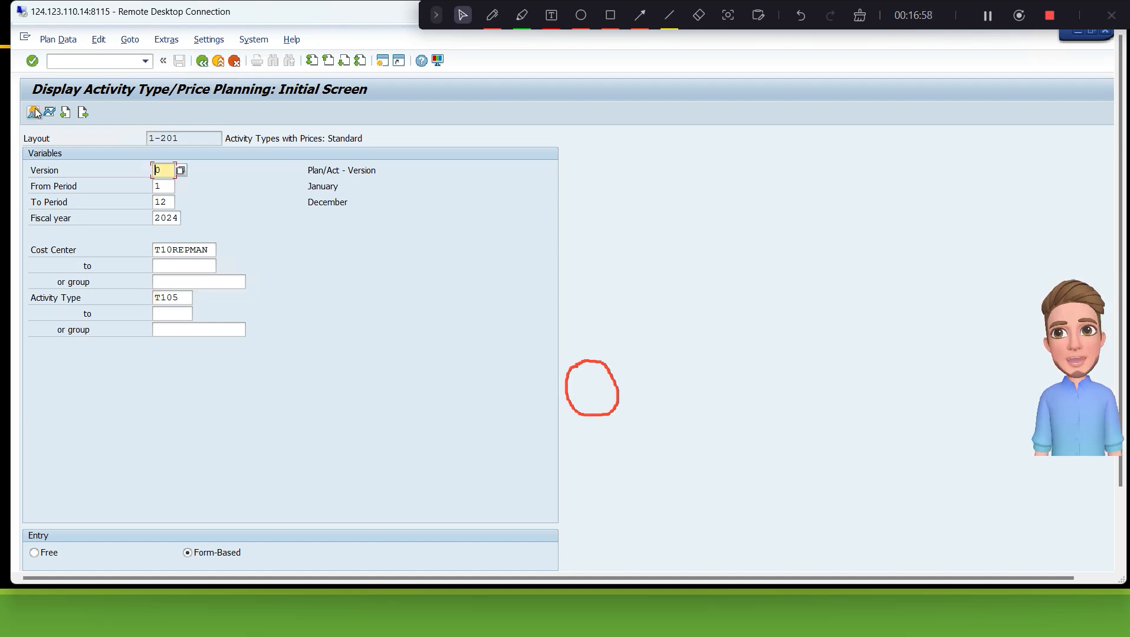
click(175, 250)
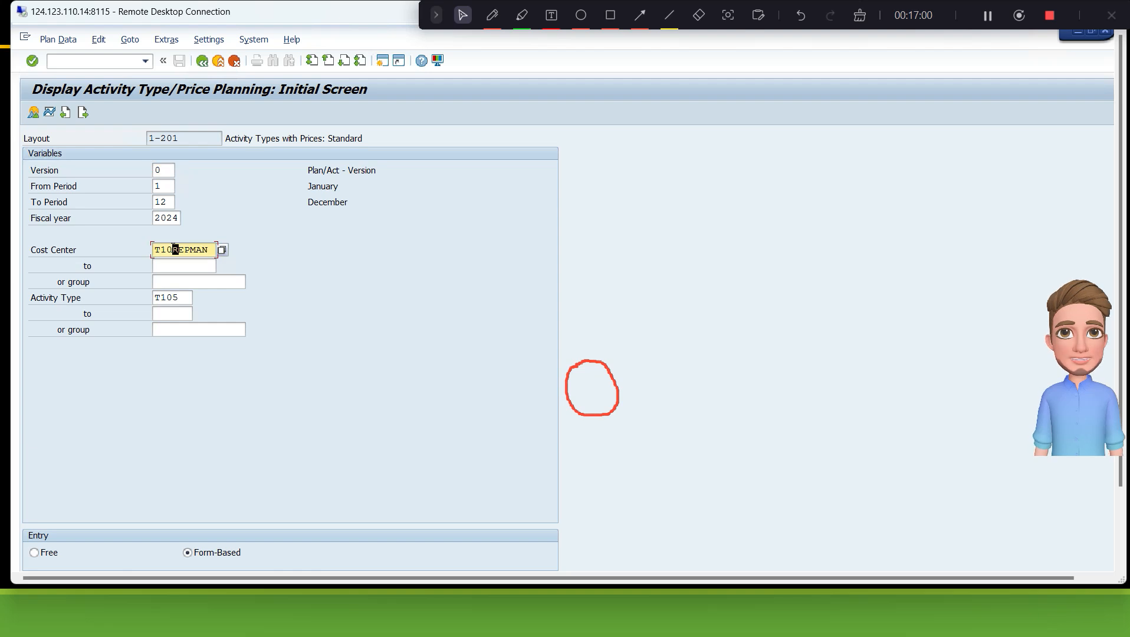
click(207, 39)
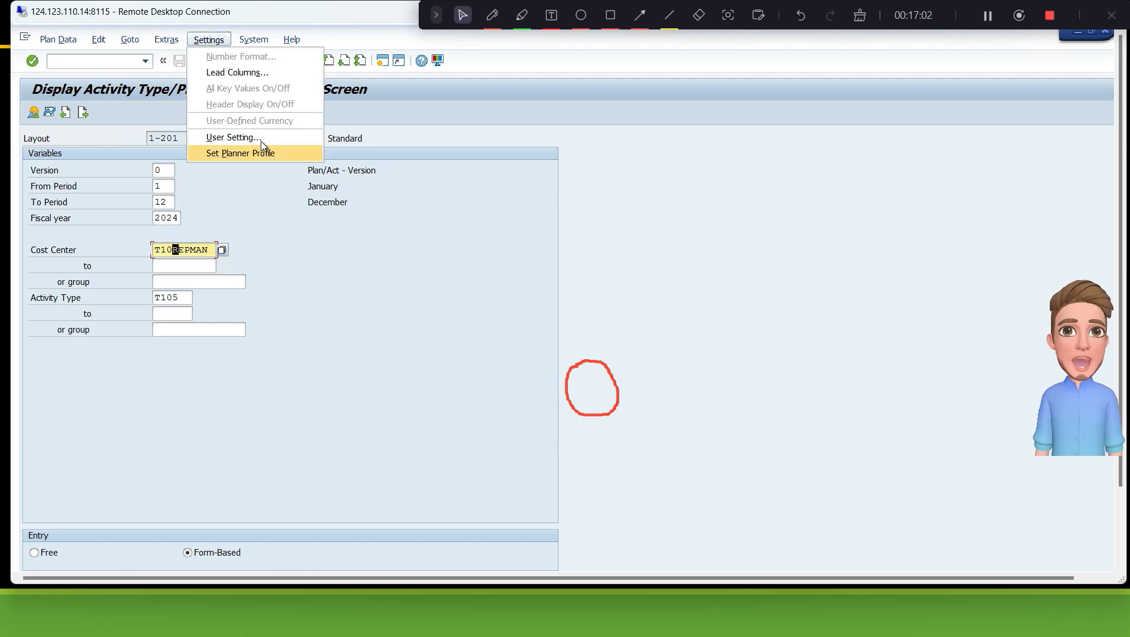
mouse_move(171, 39)
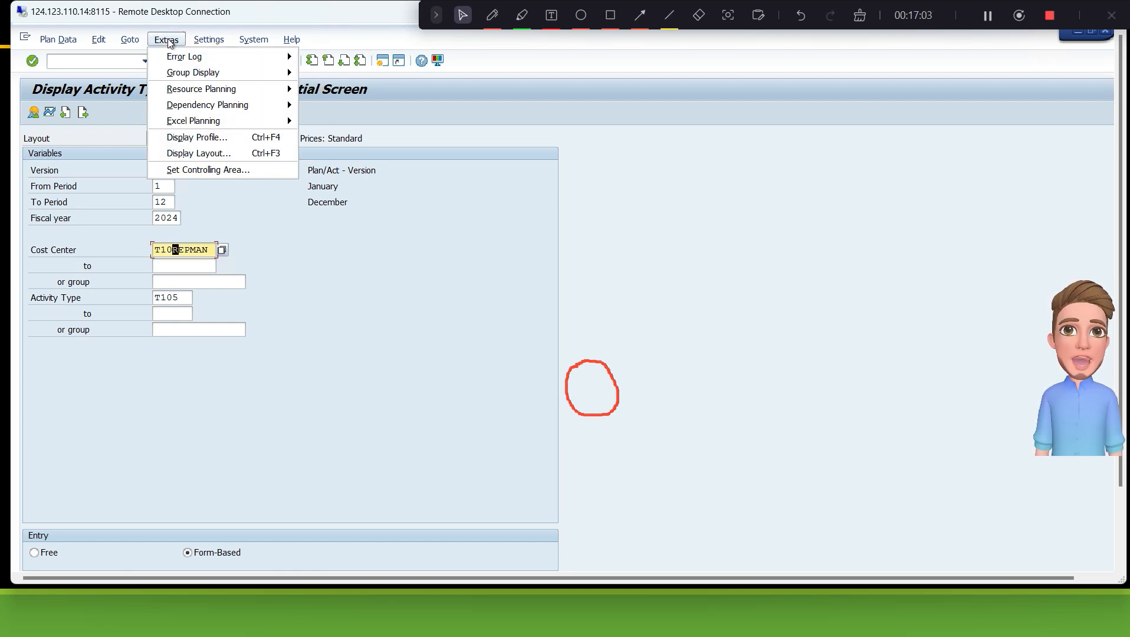
click(201, 169)
key(Return)
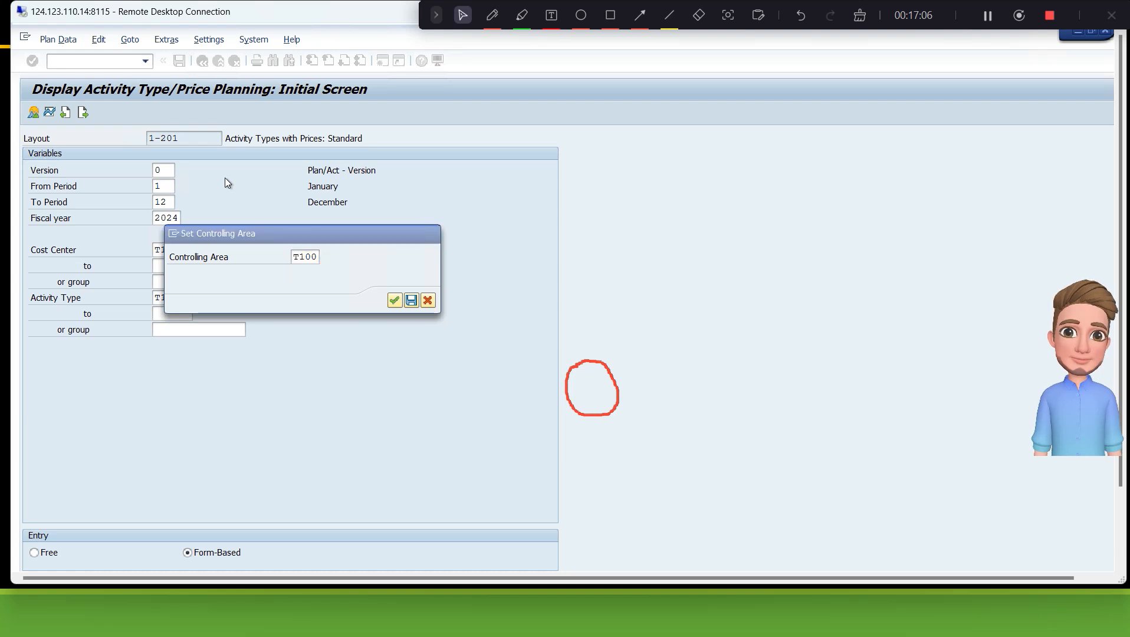
click(32, 112)
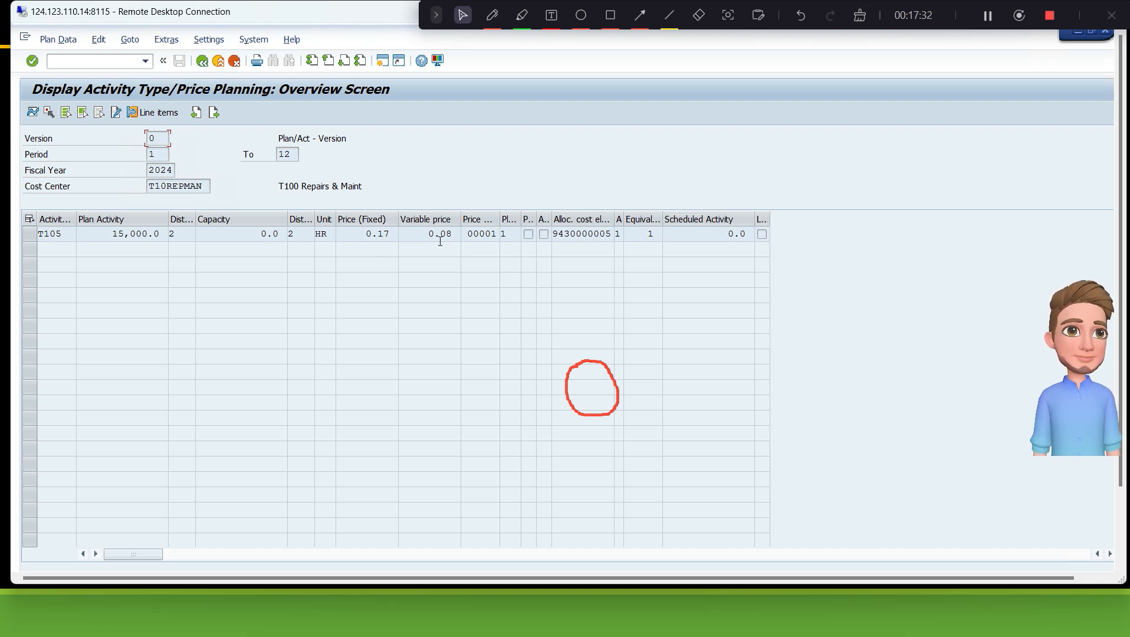
Step: Switch back to the production order's cost trend report in the remote desktop session
key(alt+Tab)
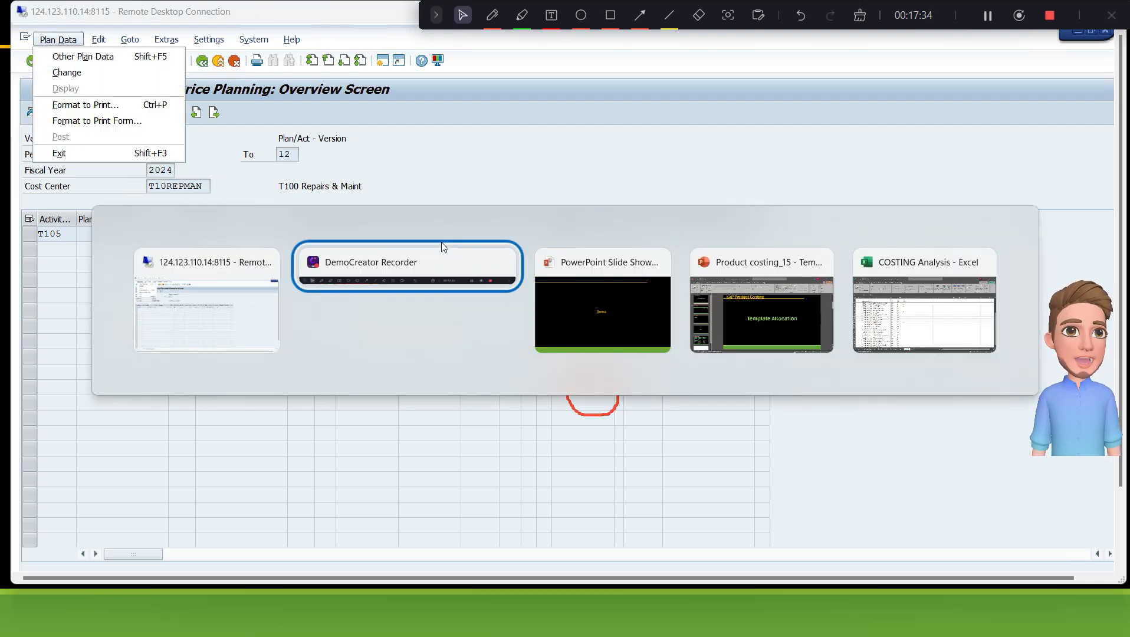
click(241, 323)
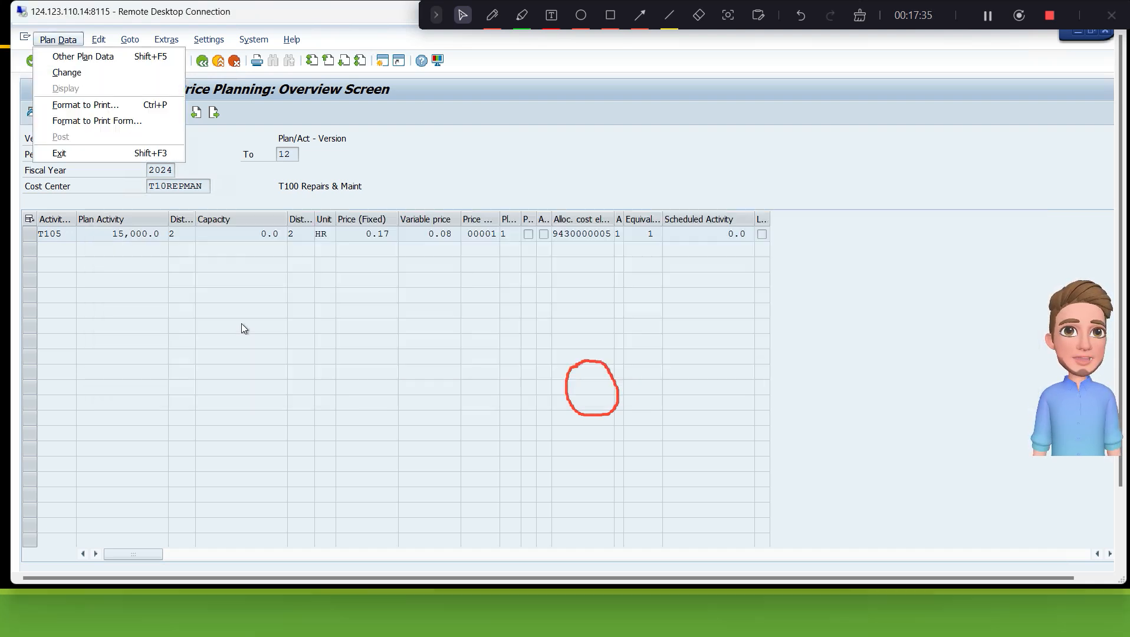
double_click(346, 20)
key(alt+Tab)
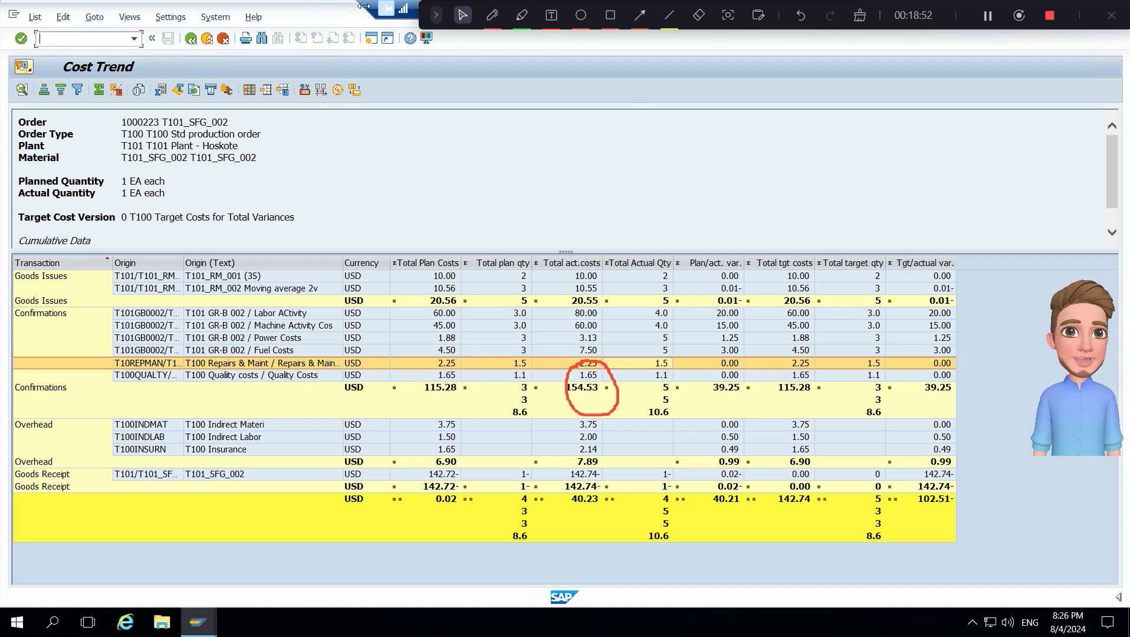
click(437, 15)
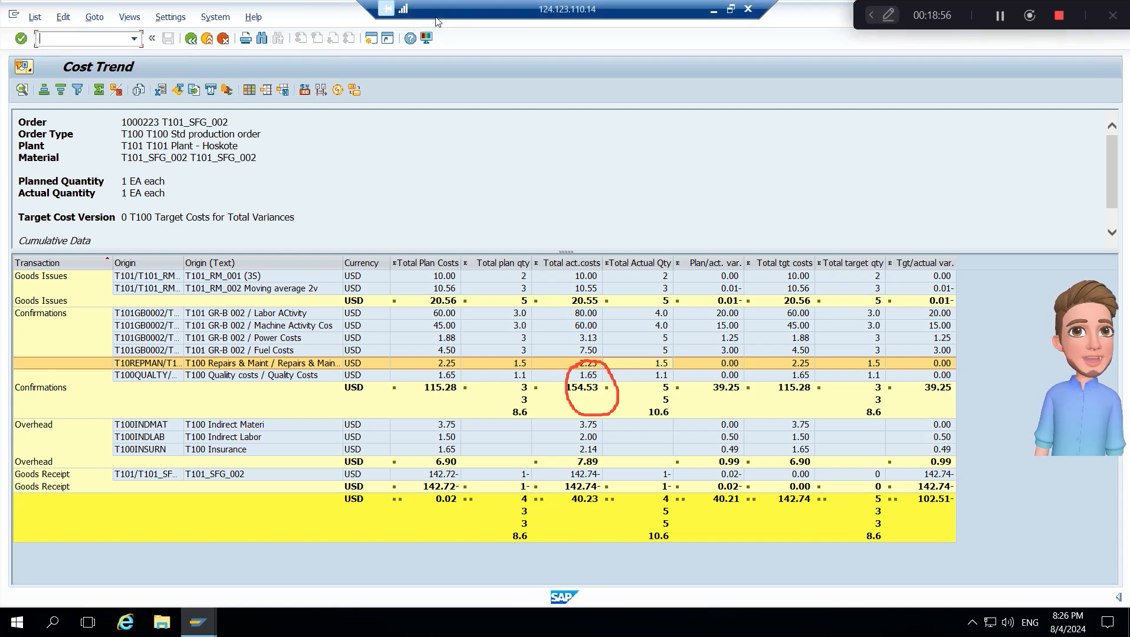
click(731, 11)
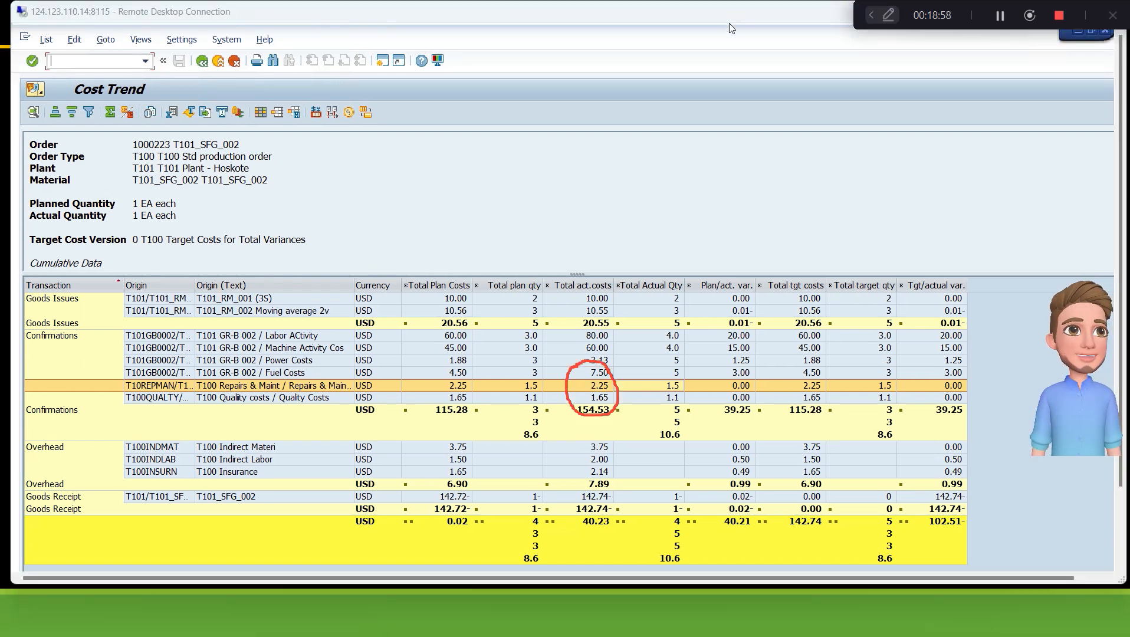
Step: Switch to the PowerPoint slide show and go back to the Template Allocation title slide
key(alt+Tab)
key(alt+Tab)
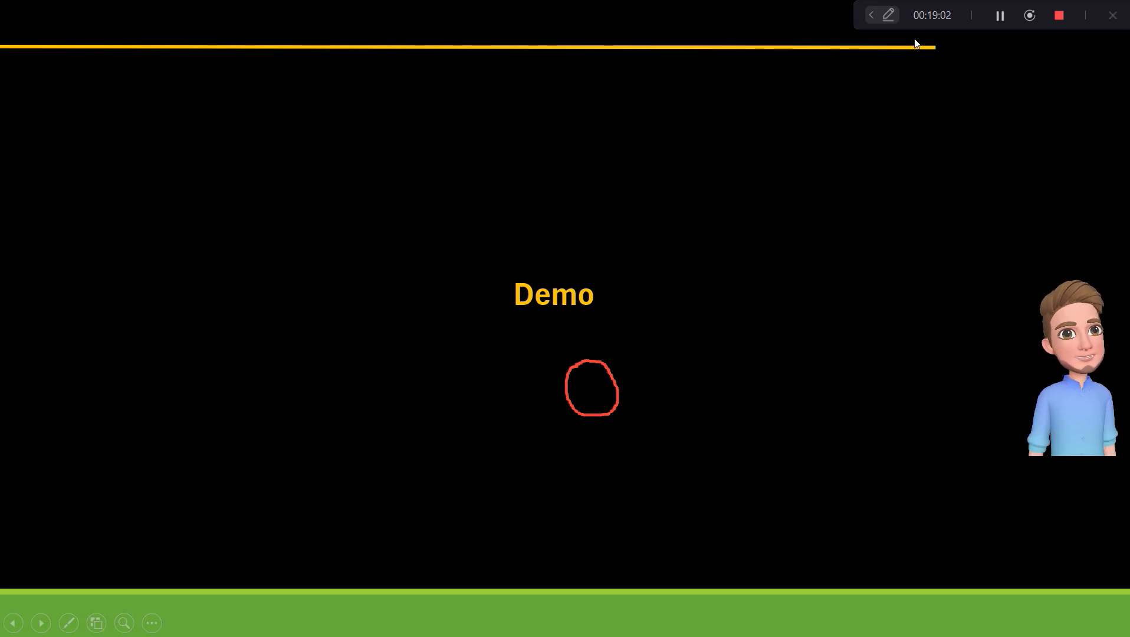
click(871, 15)
click(861, 17)
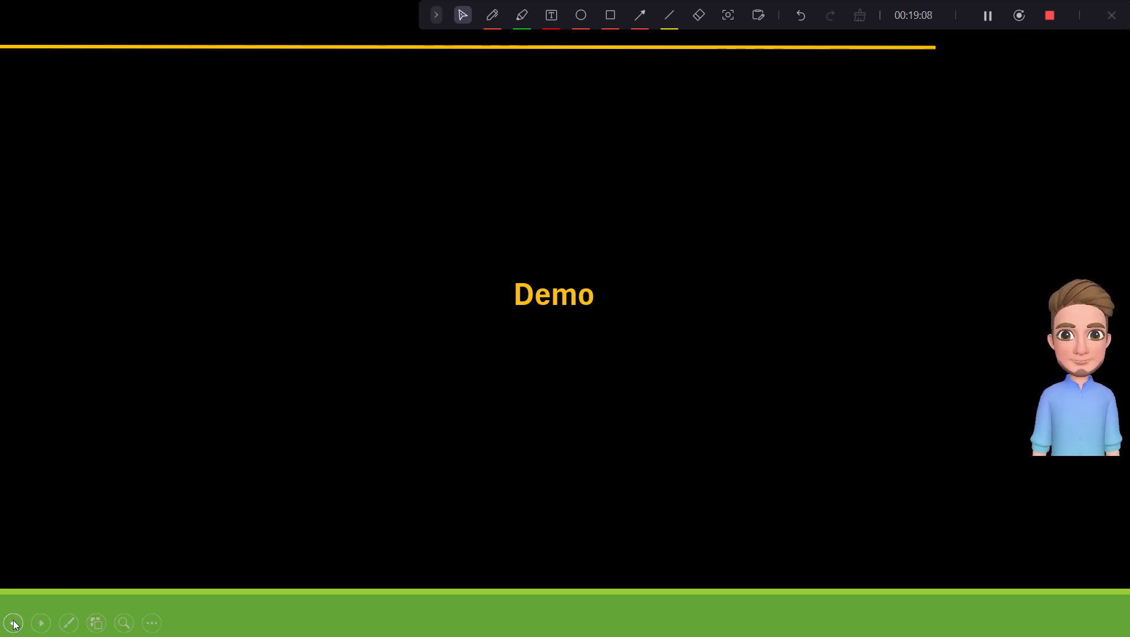
click(13, 623)
click(13, 623)
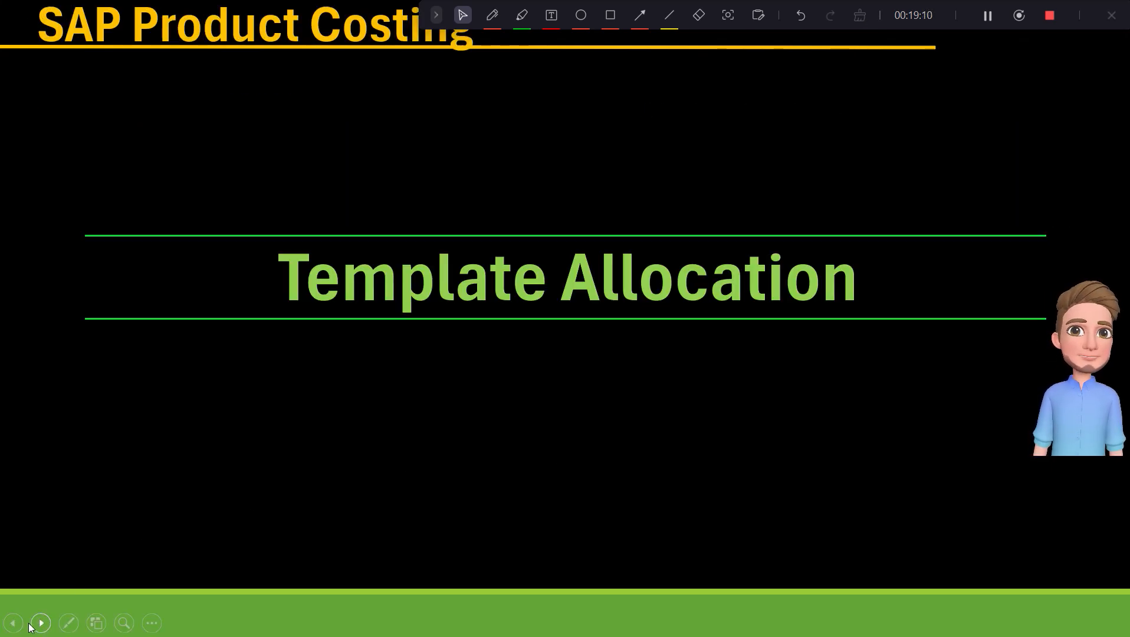
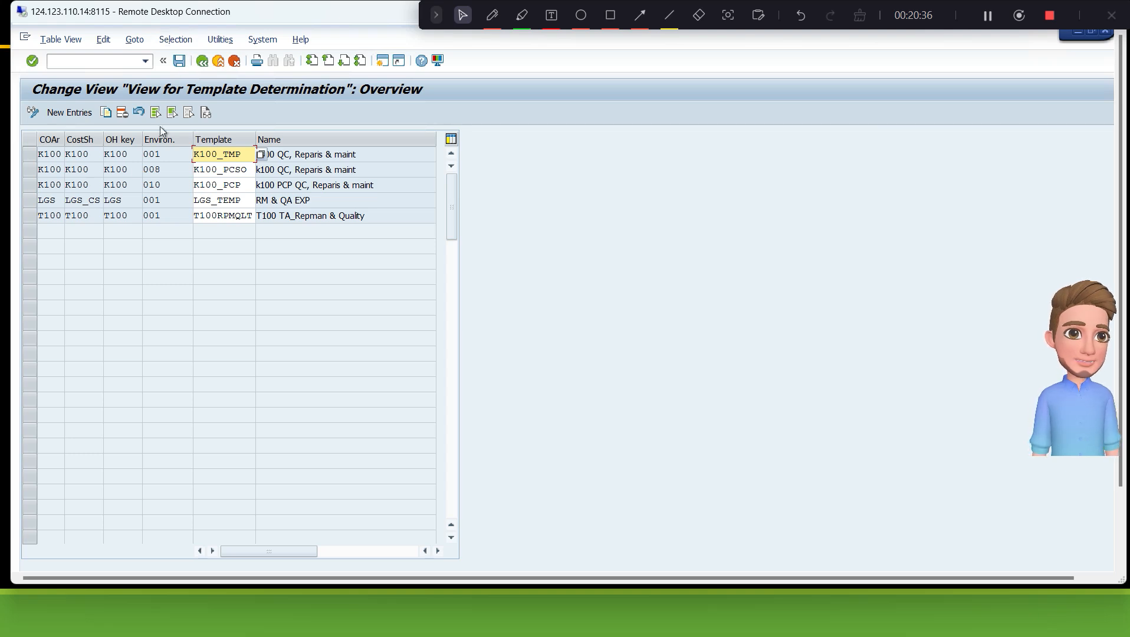
Step: Add a template determination entry with controlling area B100, costing sheet B100, overhead key B100 and environment 001
click(69, 113)
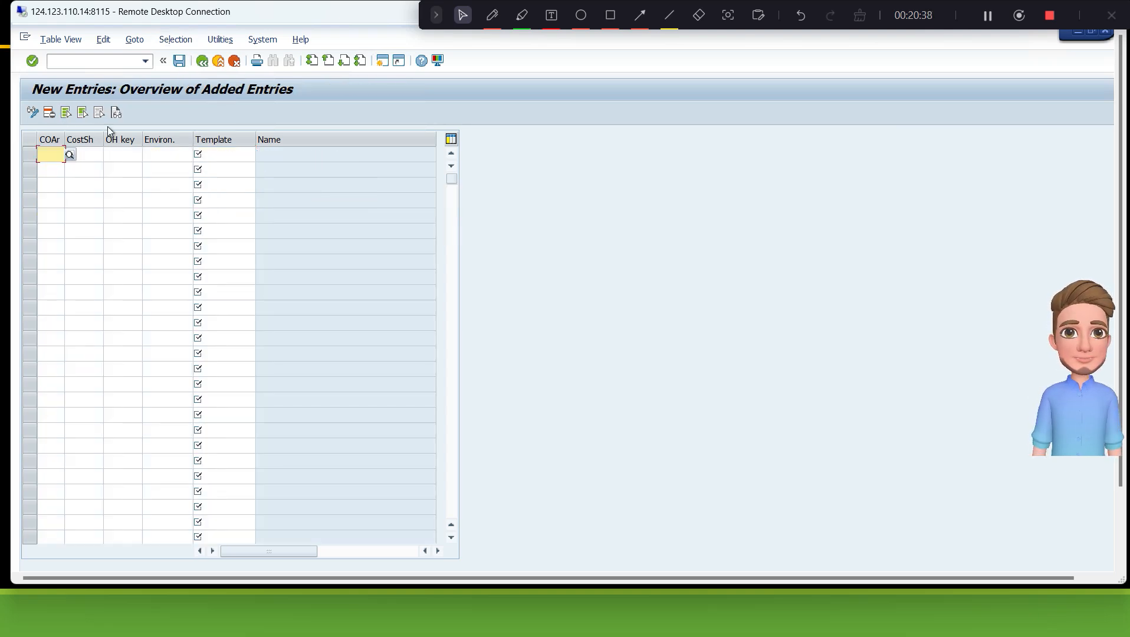
text(B100)
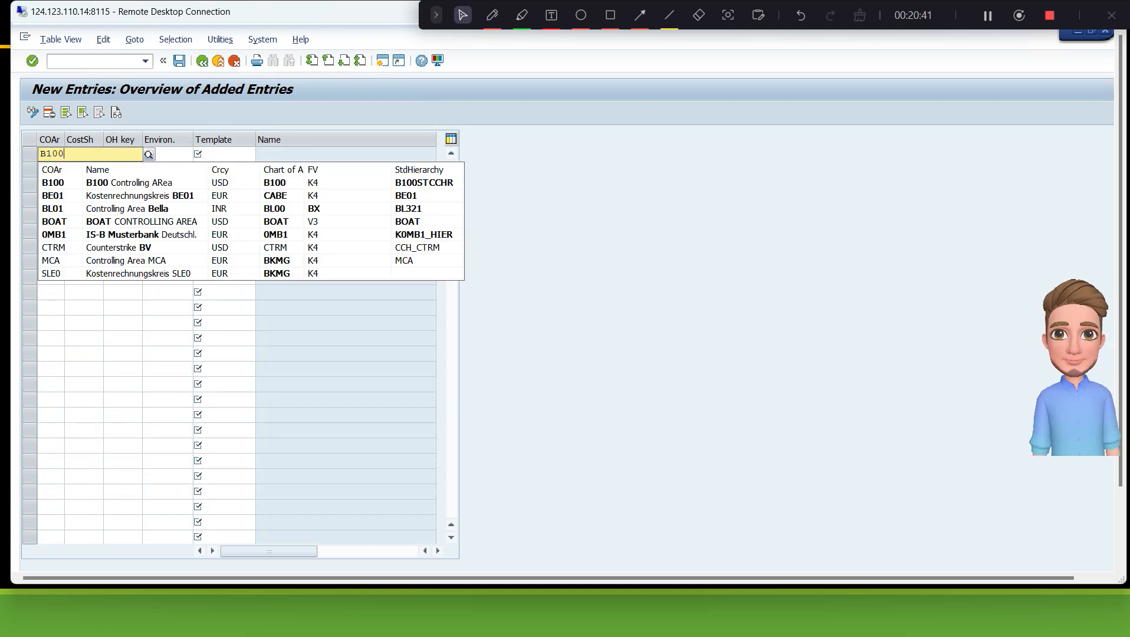
key(Tab)
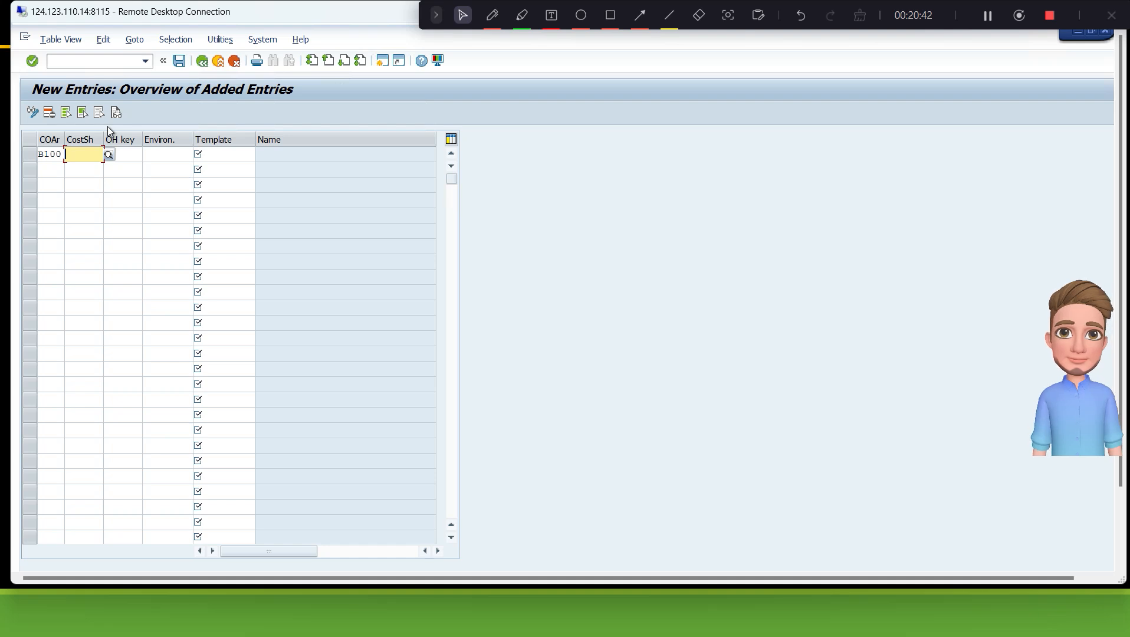
text(B1)
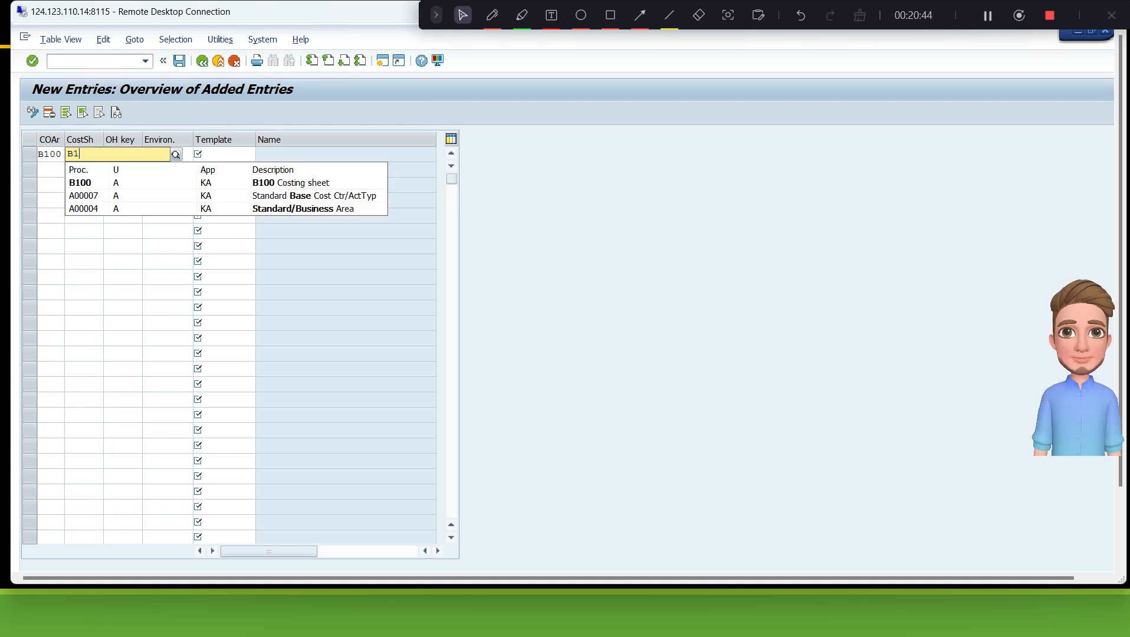
text(00)
key(Tab)
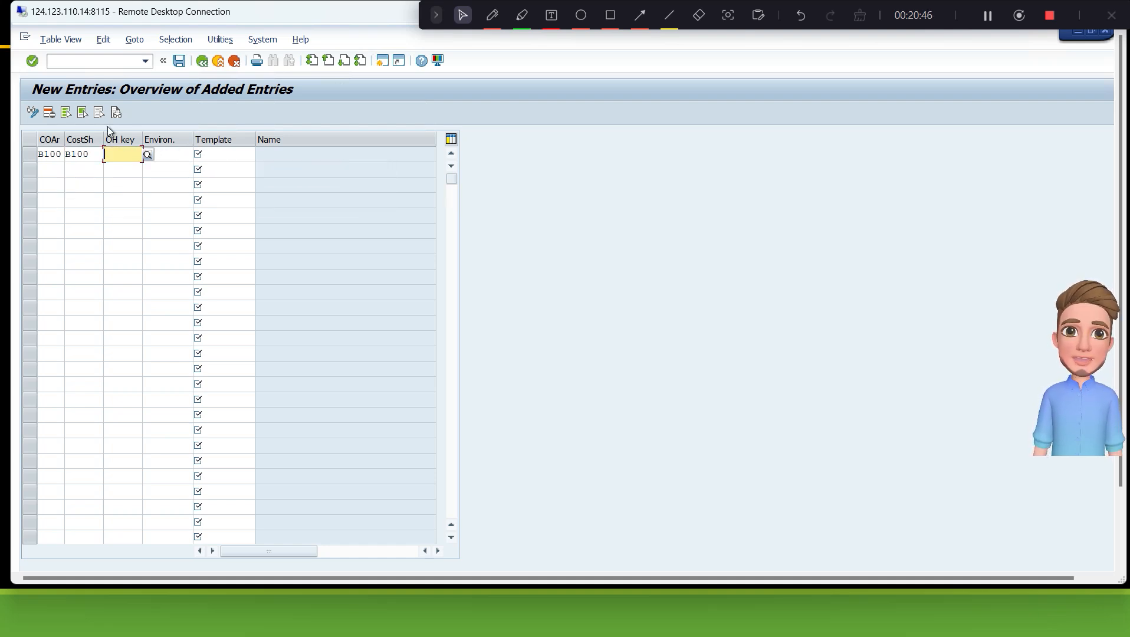
text(B10)
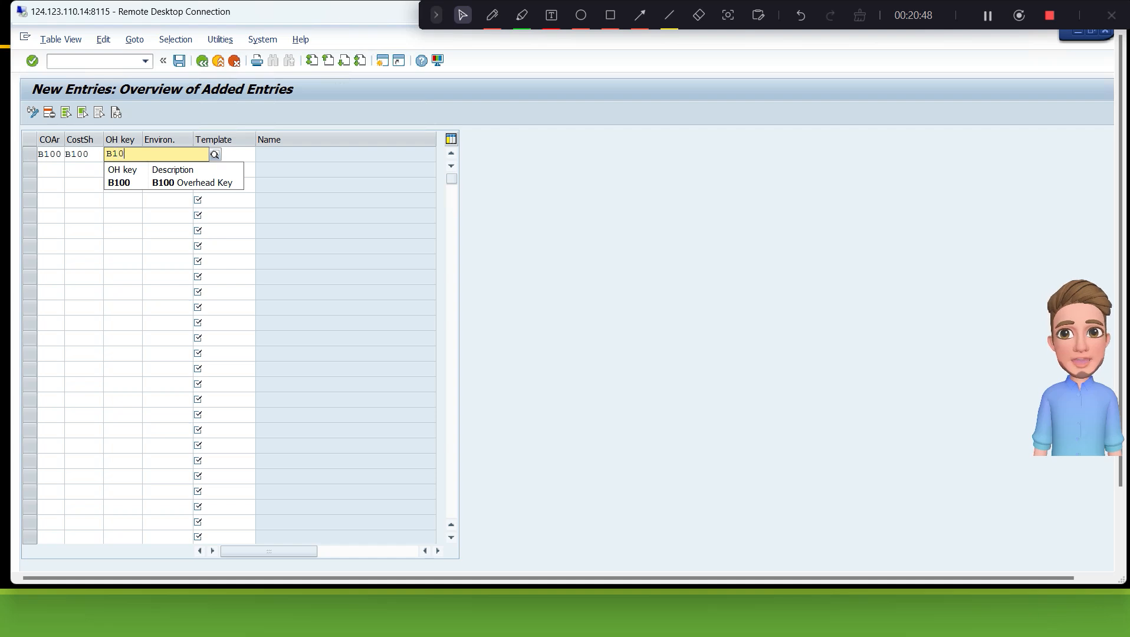
text(0)
key(Tab)
text(001)
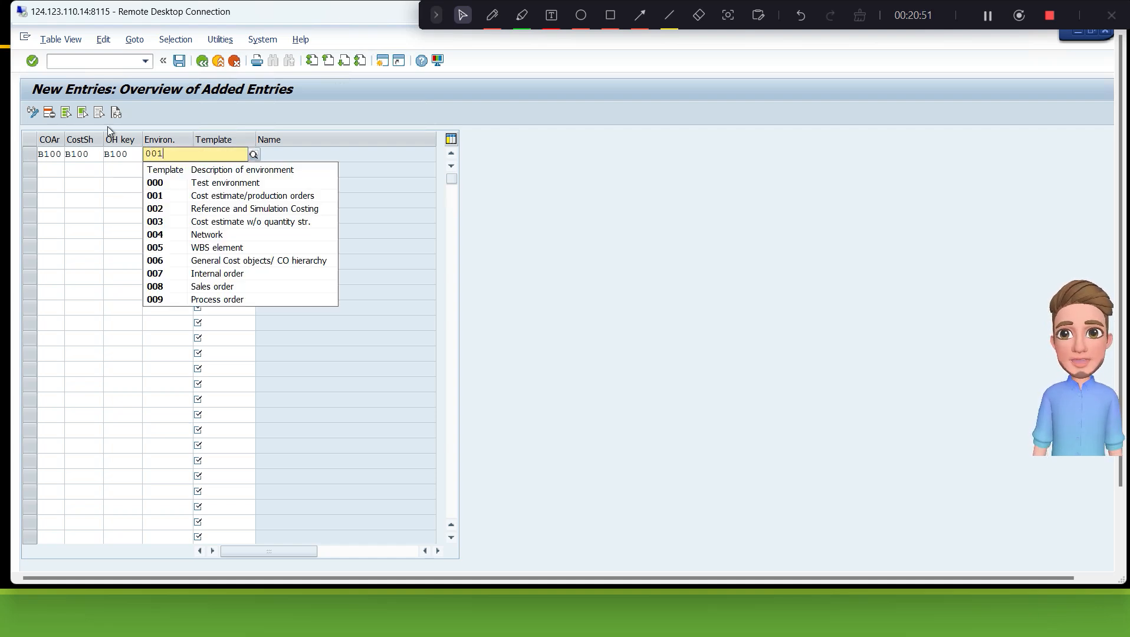
key(Tab)
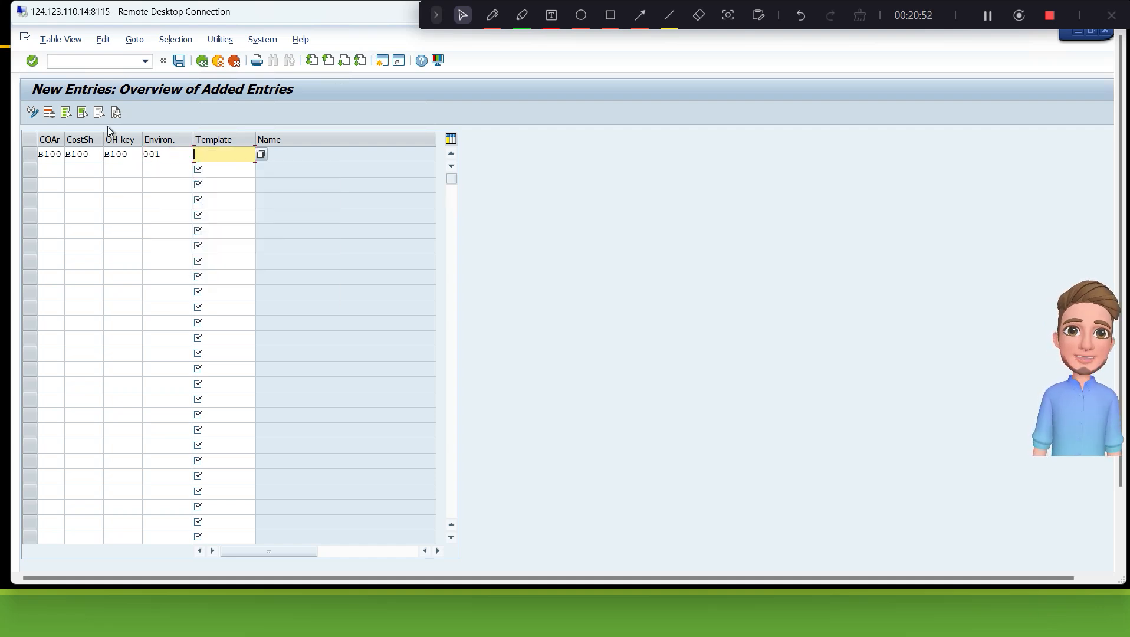
Step: Assign template B100RPMQLT to the new entry, save it and return to the template determination overview
text(B)
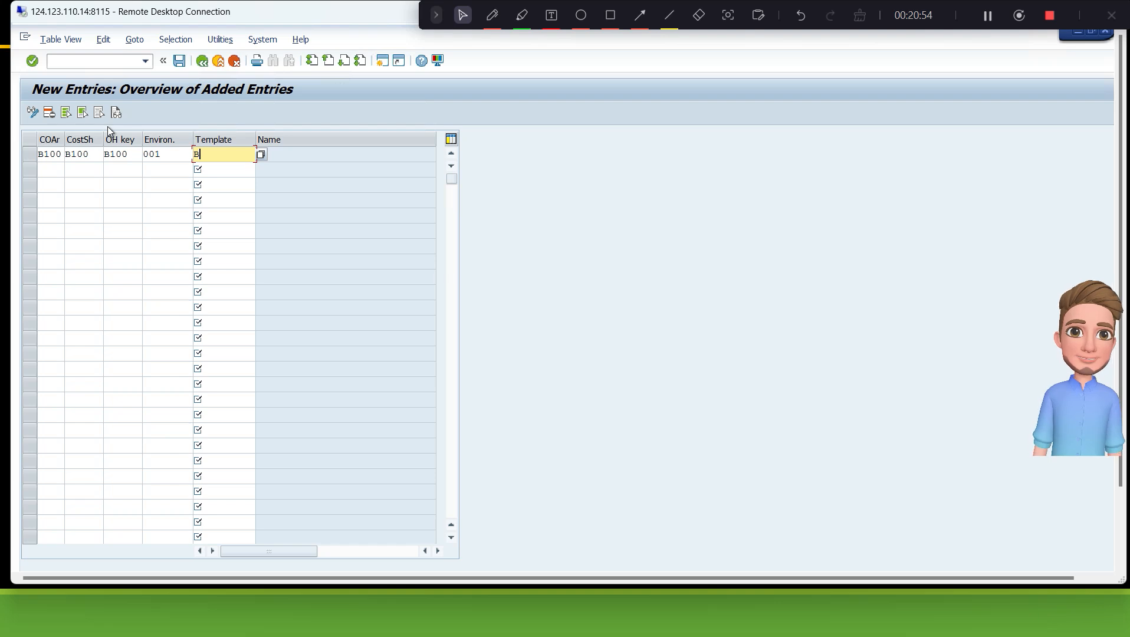
text(100)
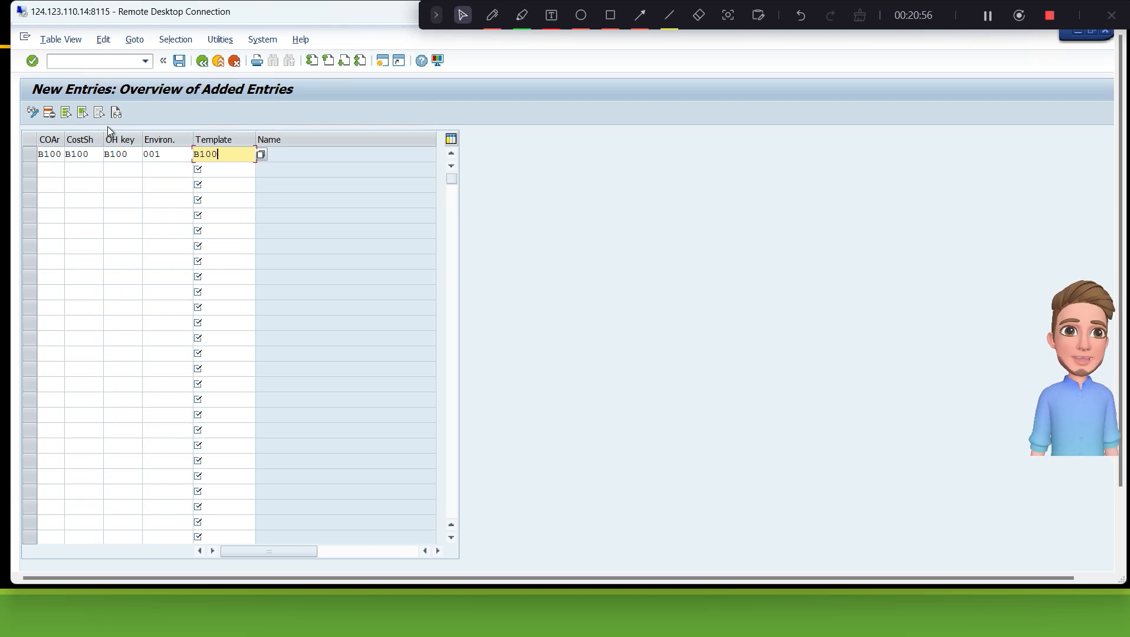
text(RPMQLT)
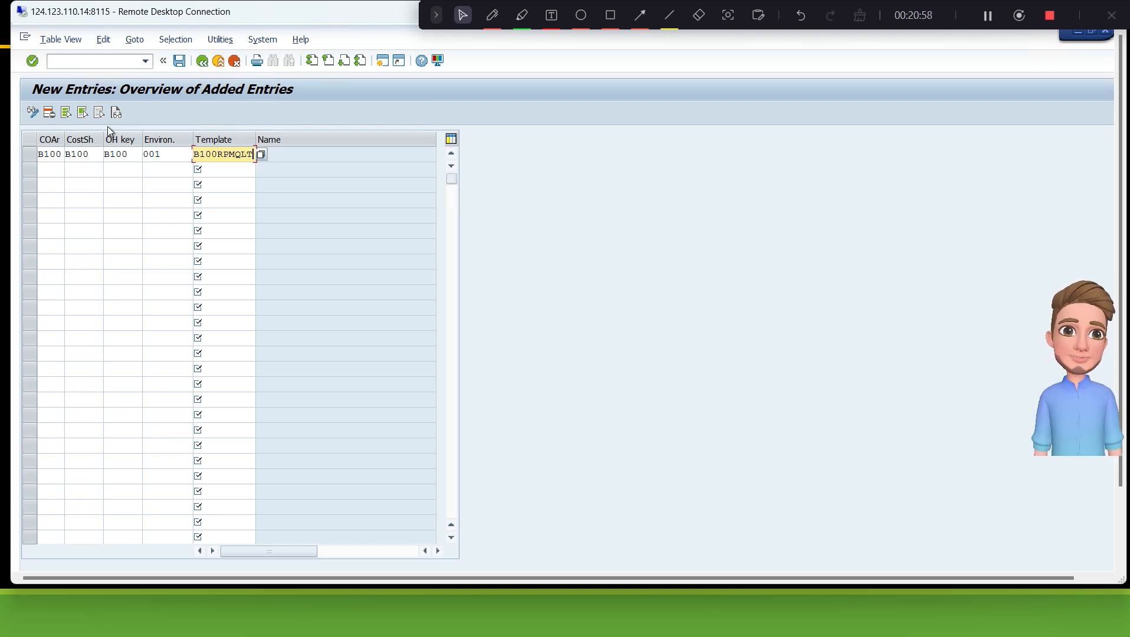
key(Return)
click(179, 60)
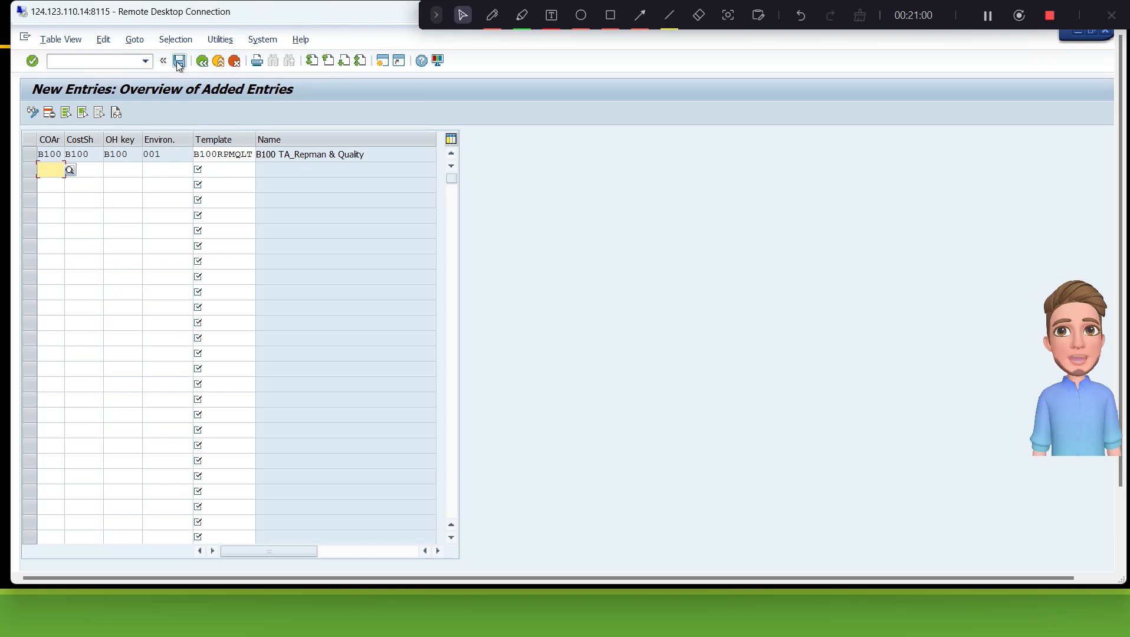
click(286, 269)
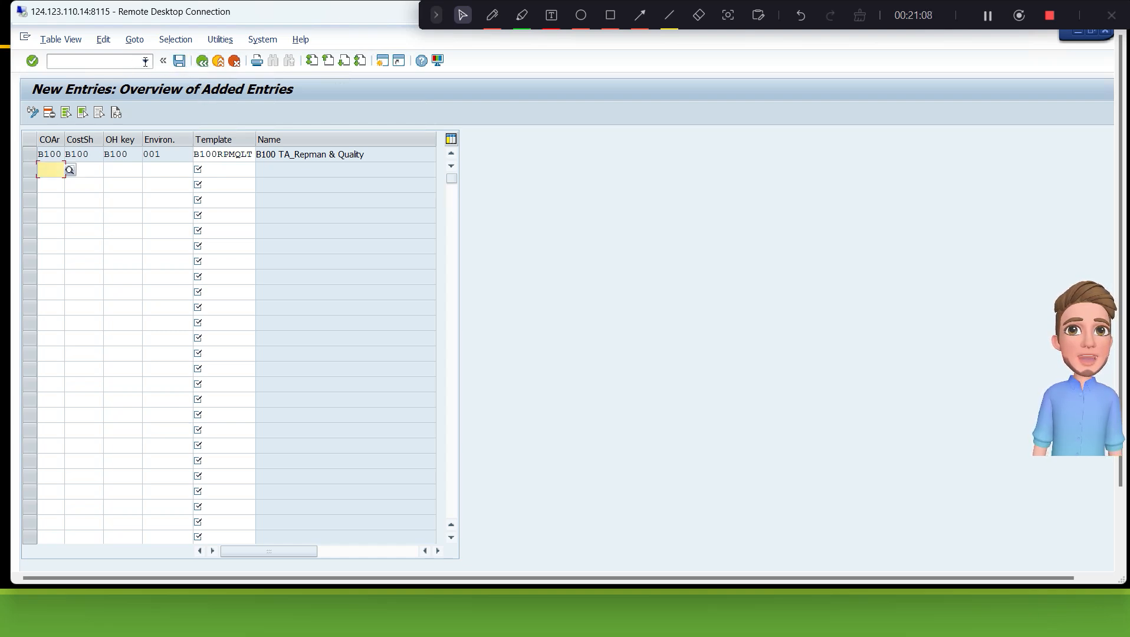
click(202, 60)
Step: Run transaction MM03 and display the accounting view of material T101_SFG_001 for plant T101
click(128, 61)
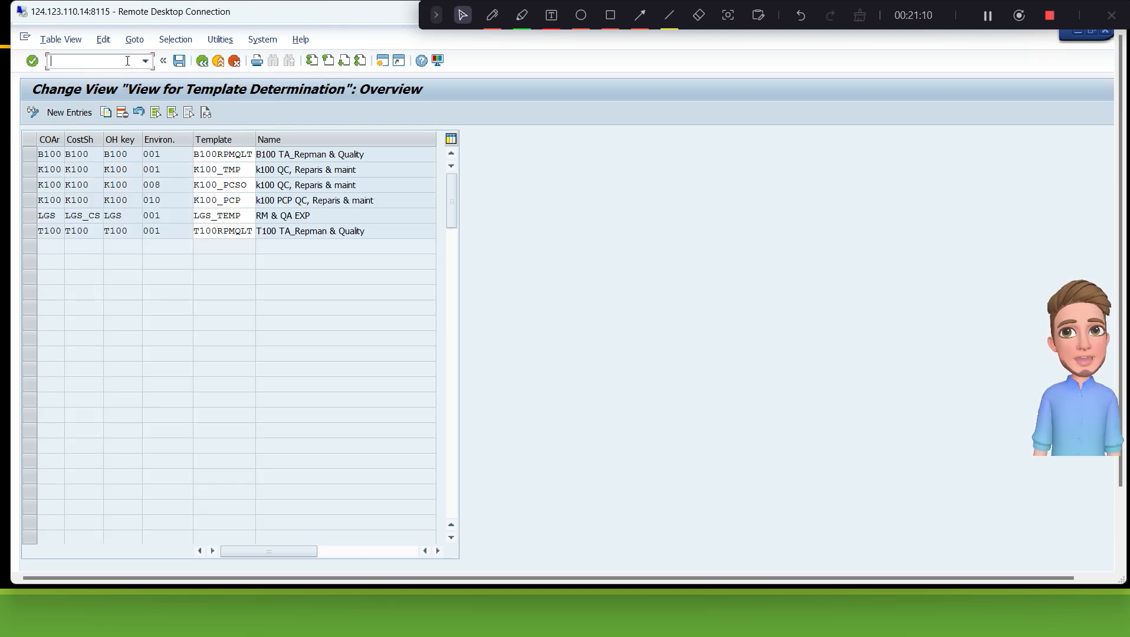
text(/NM)
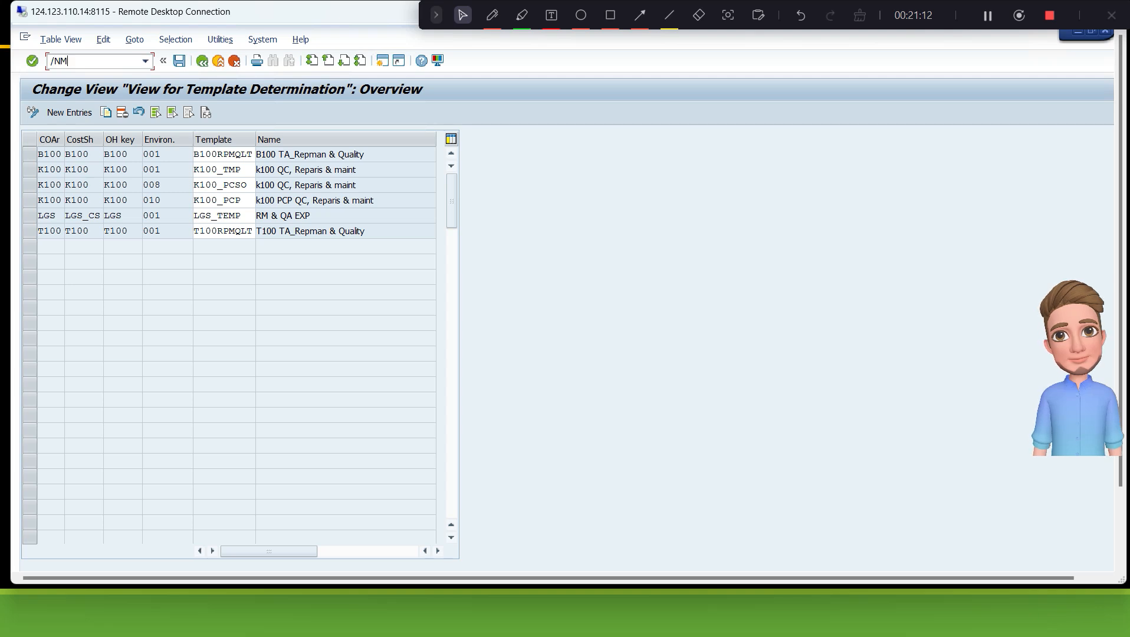
text(M03)
key(Return)
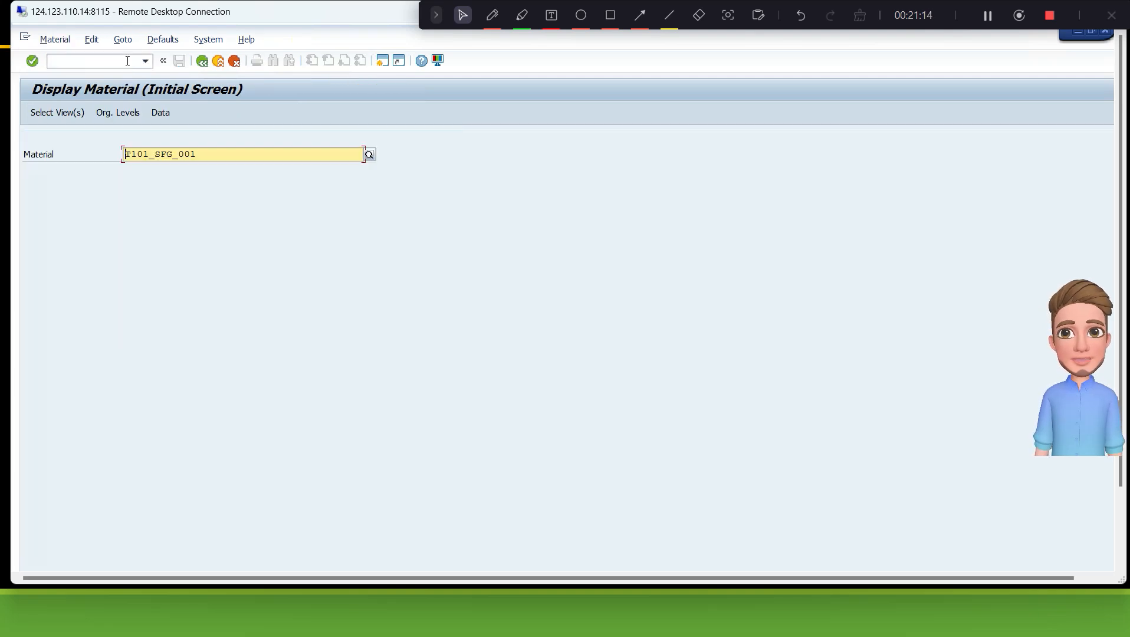
key(Return)
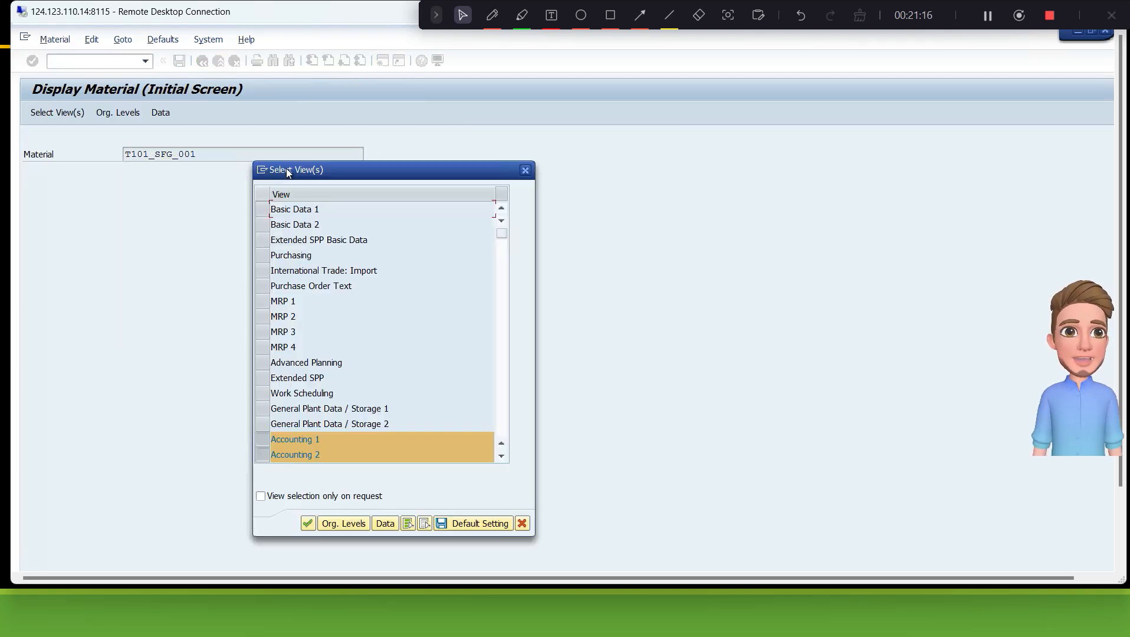
key(Return)
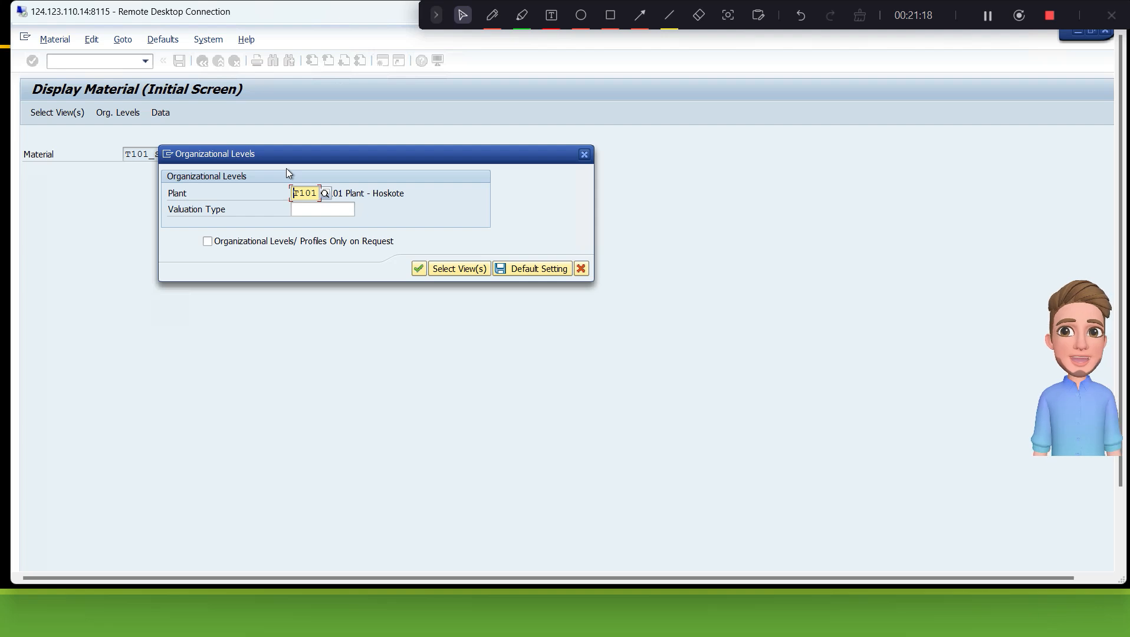
key(Return)
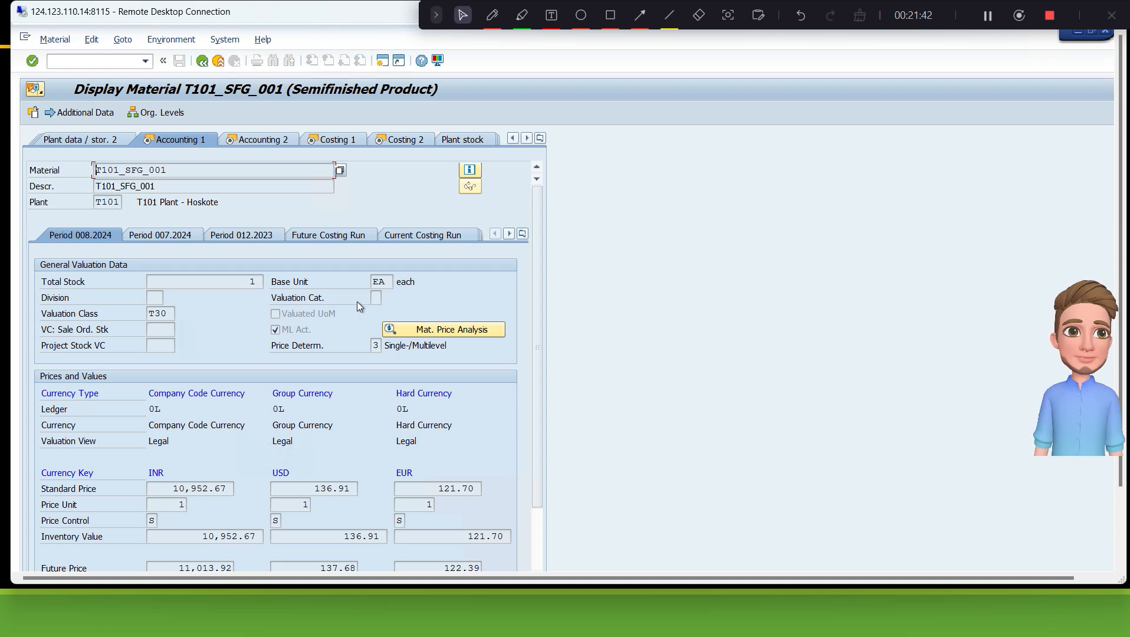
Step: Examine the overhead group in the Costing 1 view of material T101_SFG_001
click(403, 139)
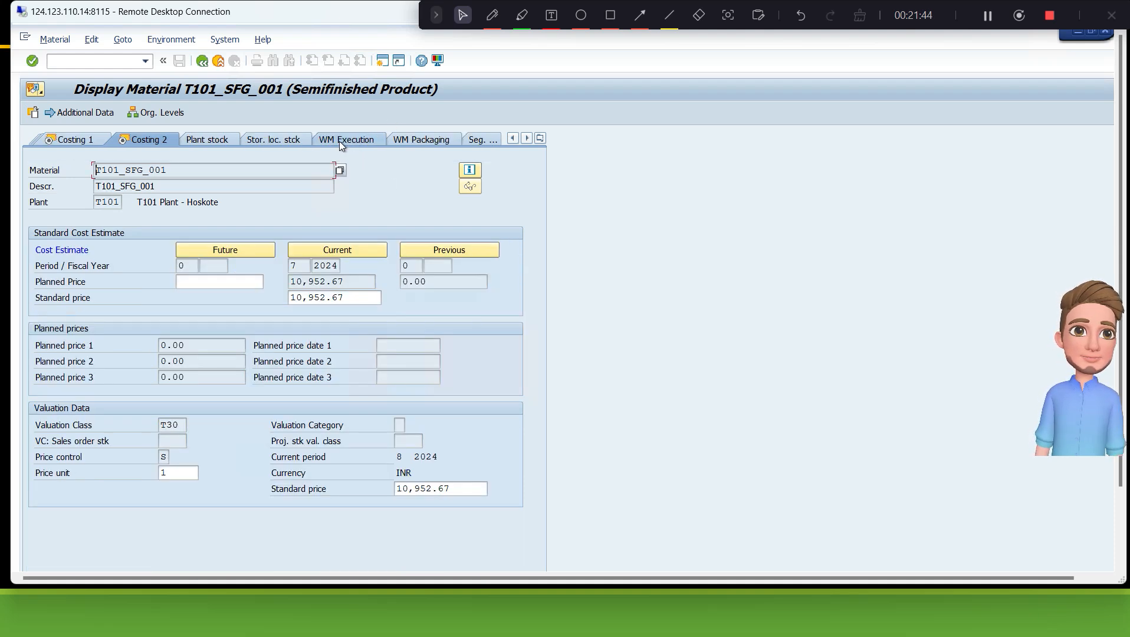
click(81, 141)
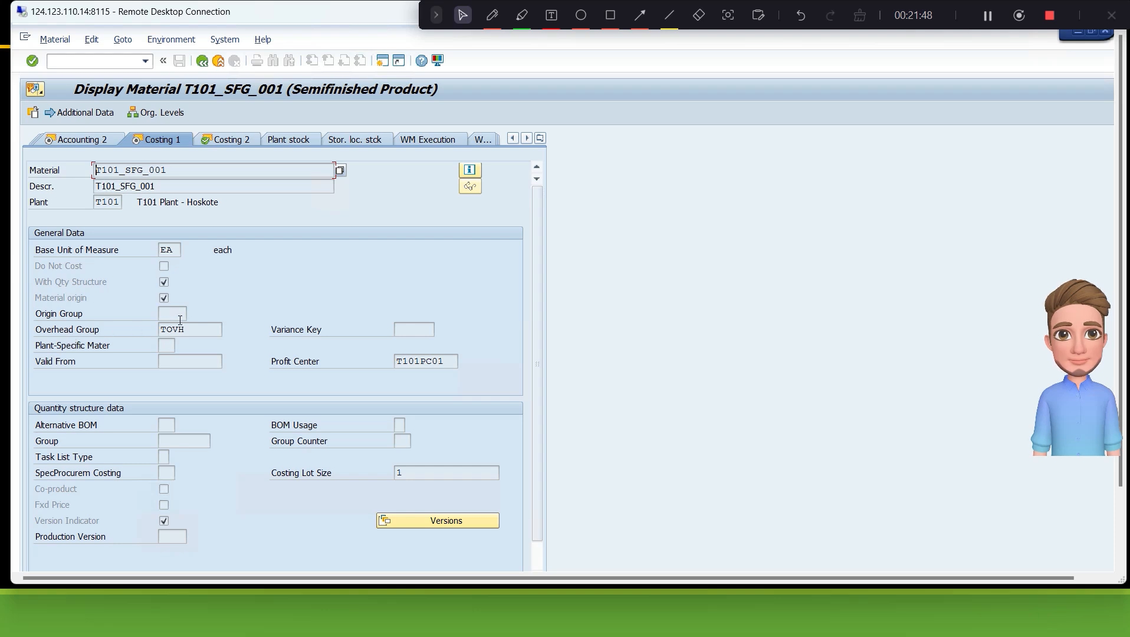
drag(186, 329, 172, 329)
click(142, 323)
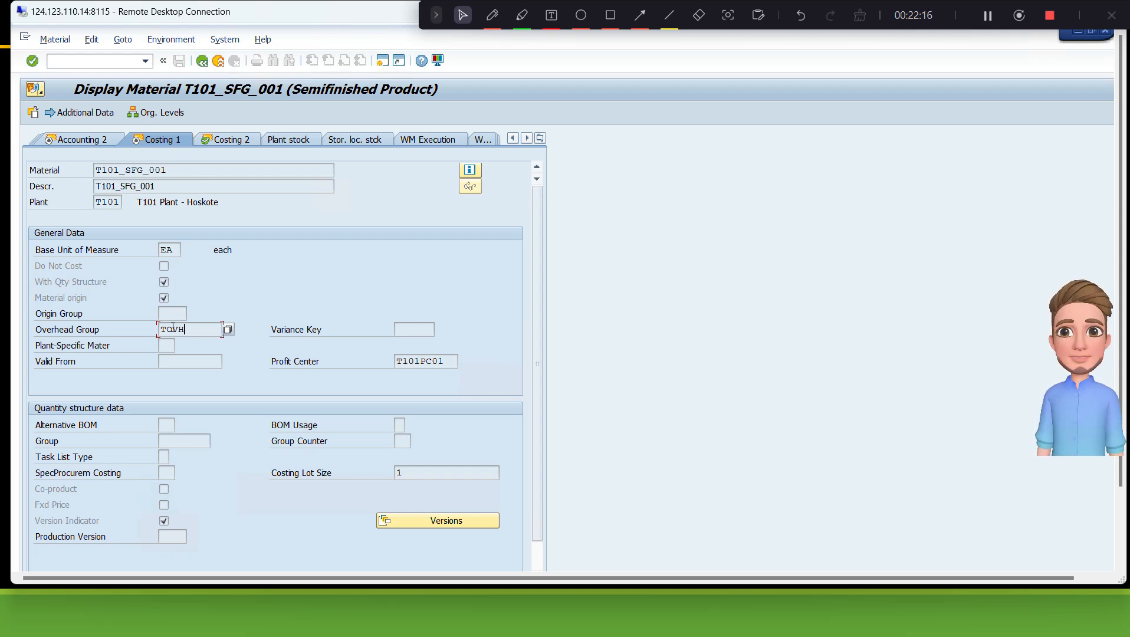
Step: Open the production order display transaction and show the header of the proposed order for material T101_SFG_002
click(105, 62)
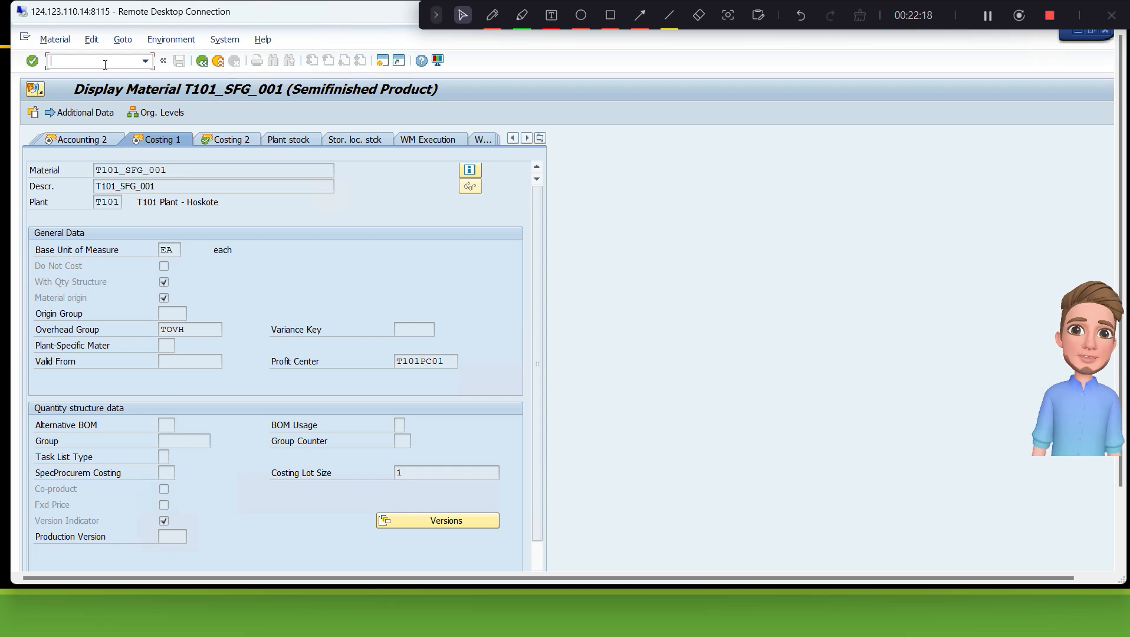
text(/NCO0)
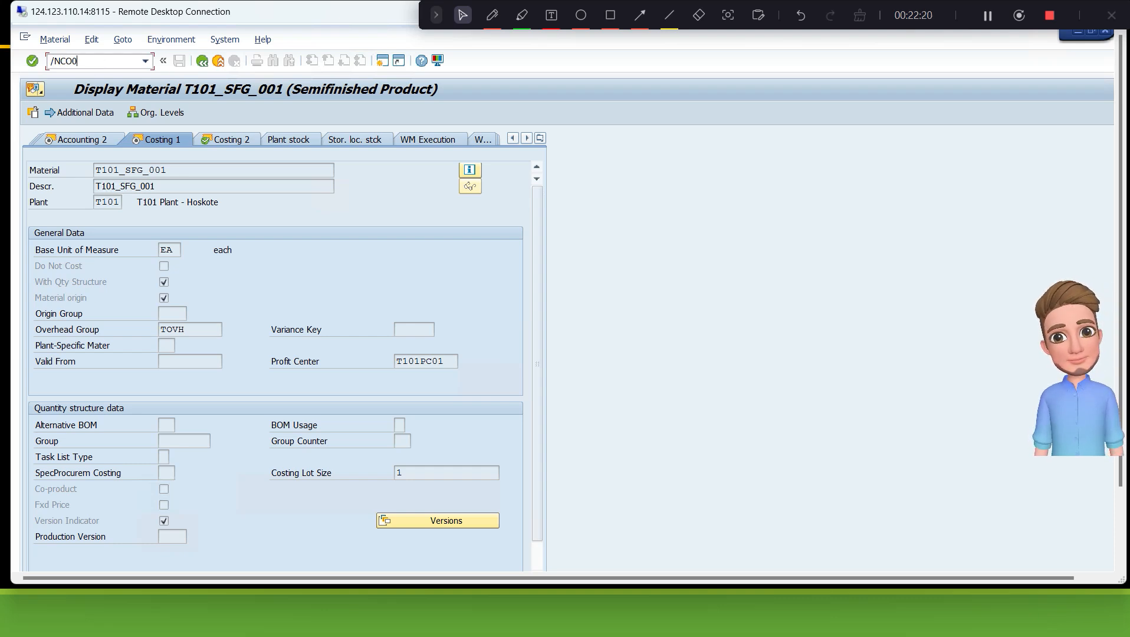
key(Return)
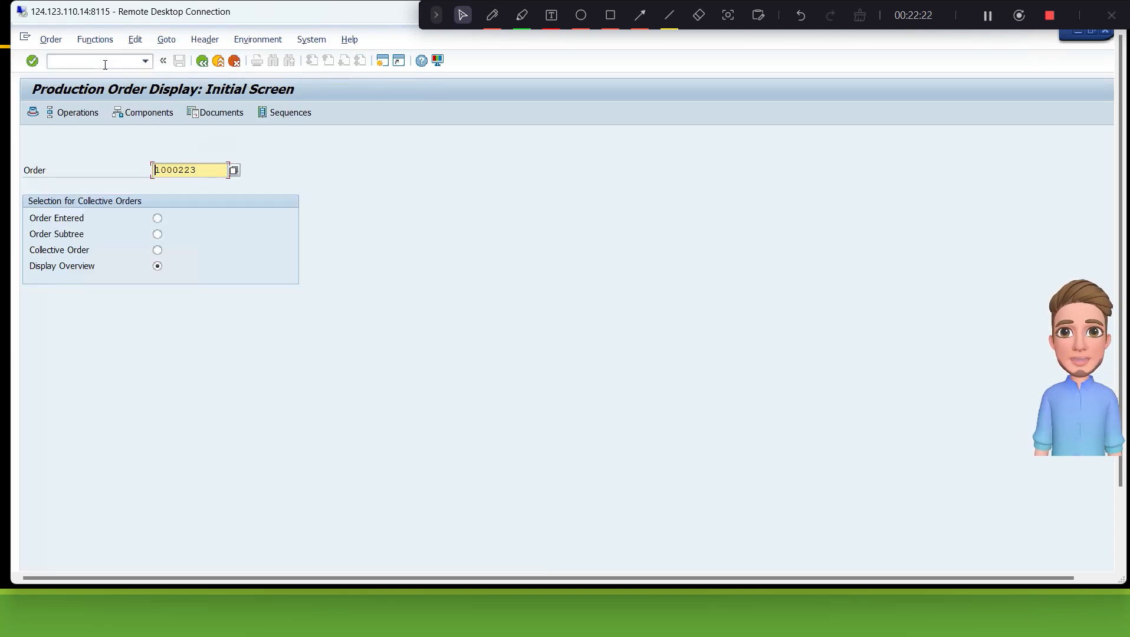
key(Return)
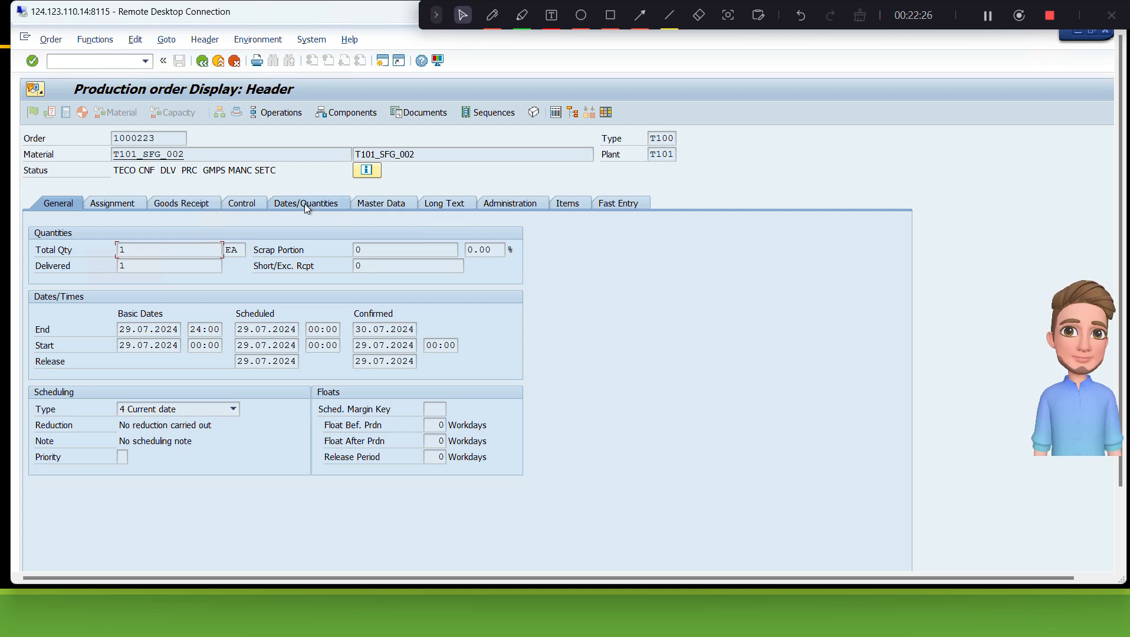
Step: Look through the production order's header data and examine the costing sheet and overhead key in its control data
click(401, 204)
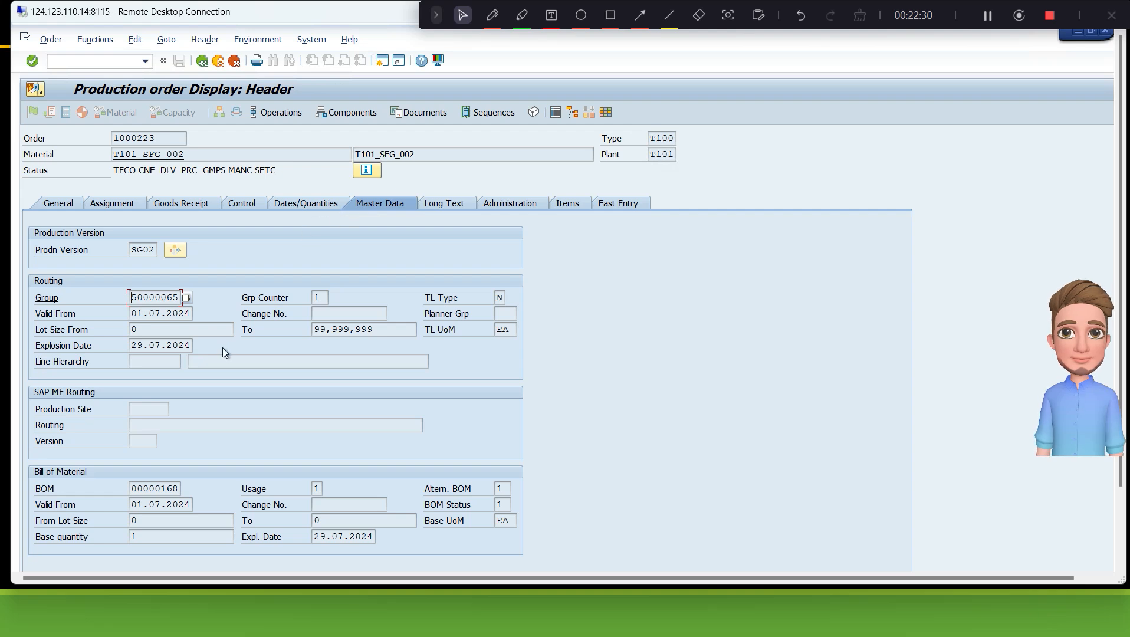
click(125, 204)
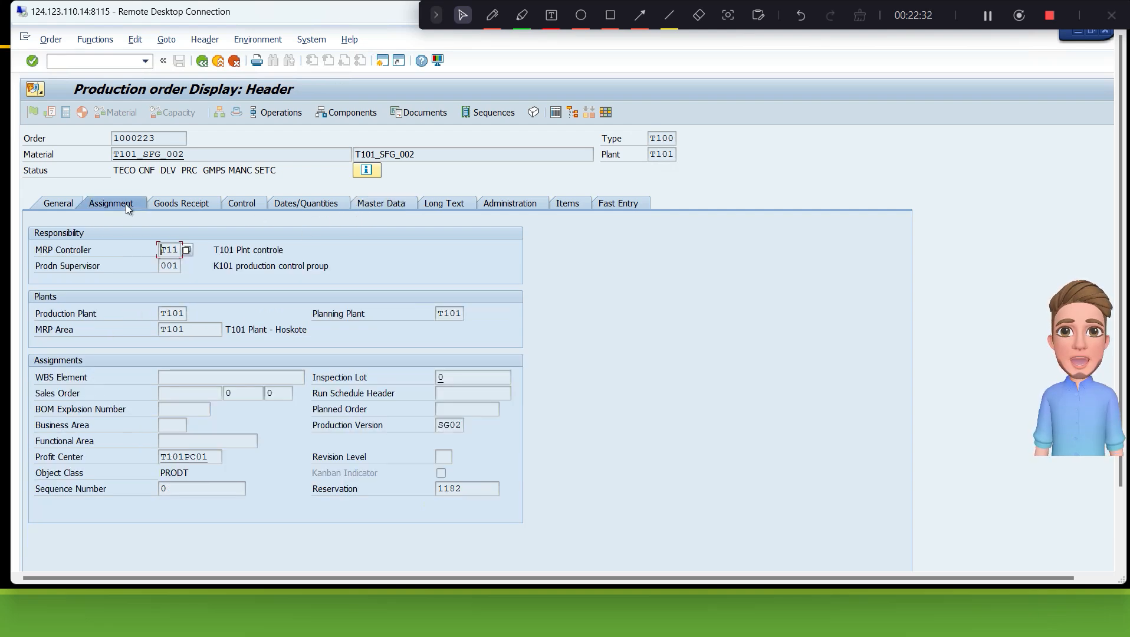
click(172, 203)
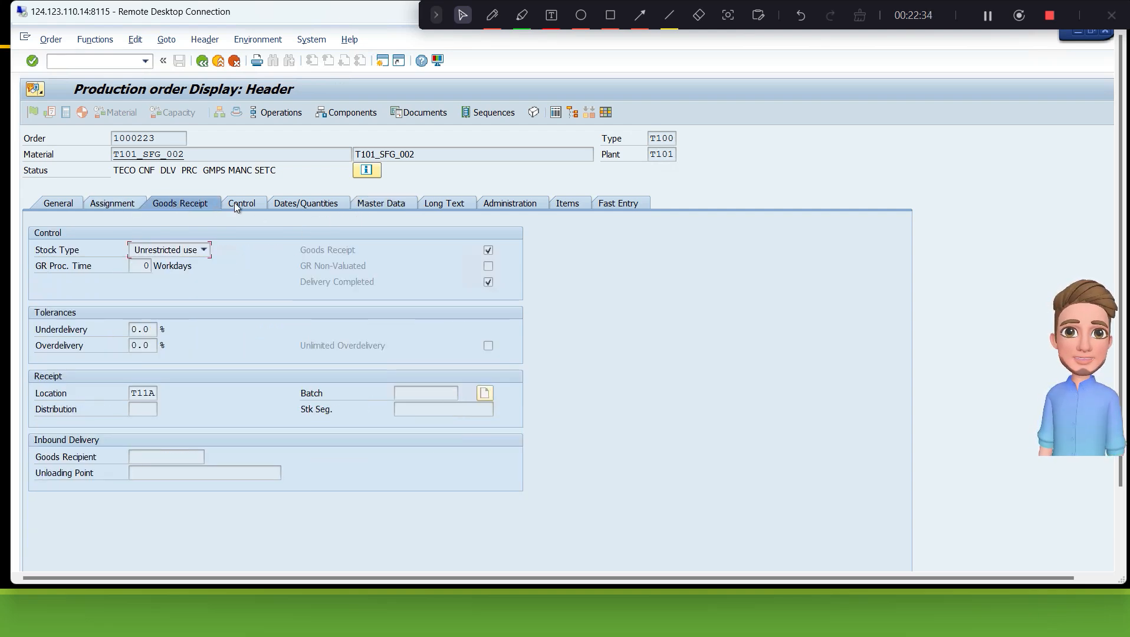
click(252, 204)
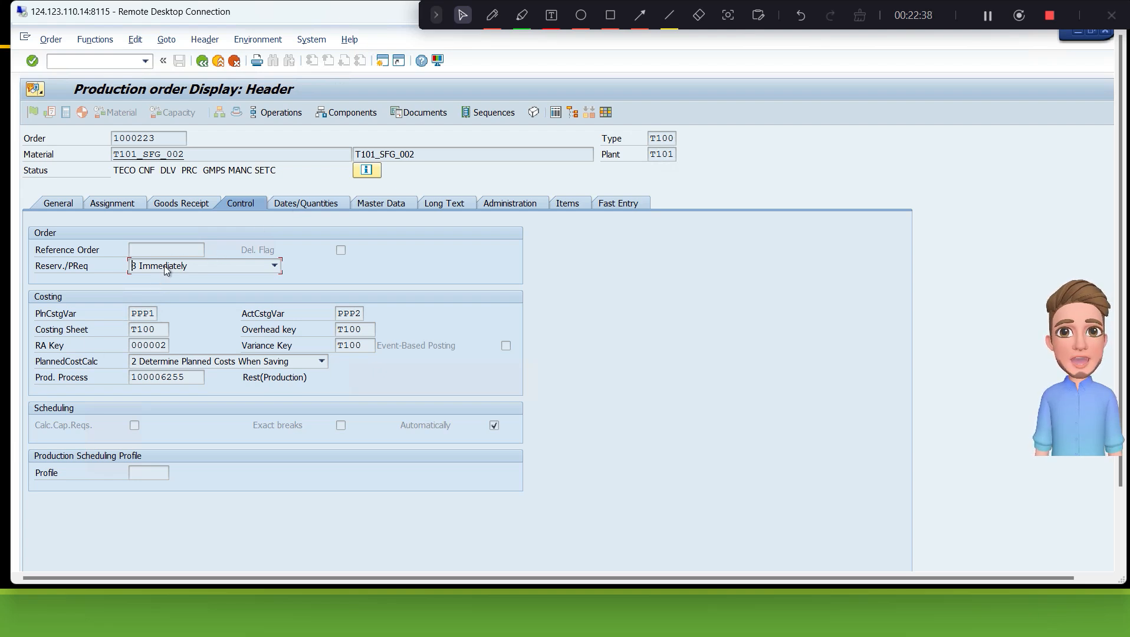
click(143, 329)
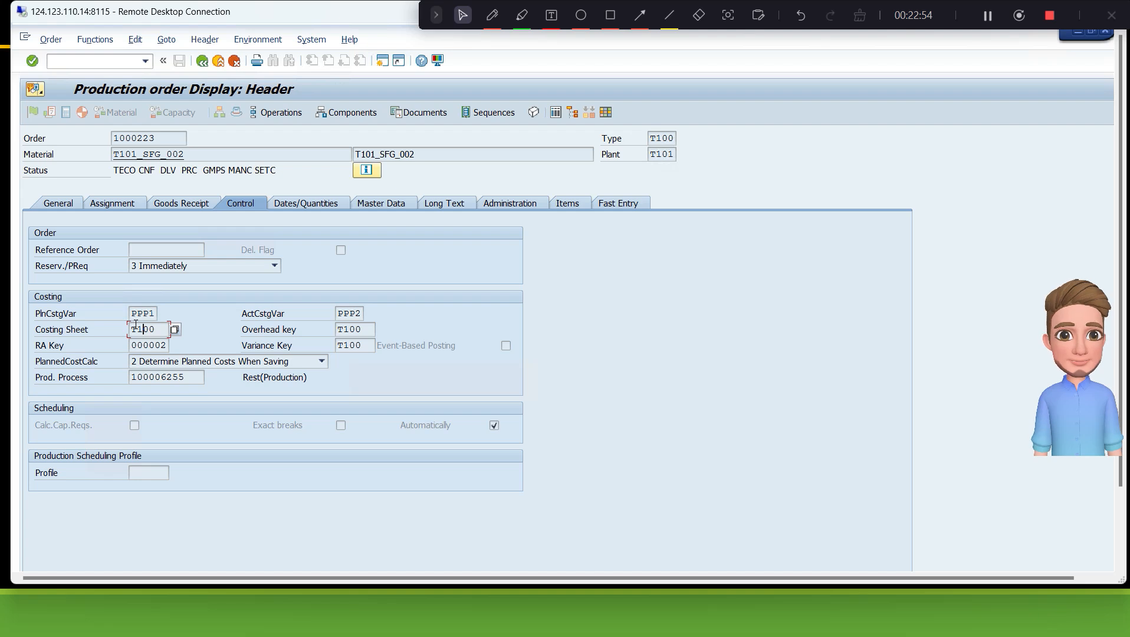
Step: Display the production order's cost trend report and examine the planned and actual costs for repairs and maintenance and quality
click(166, 40)
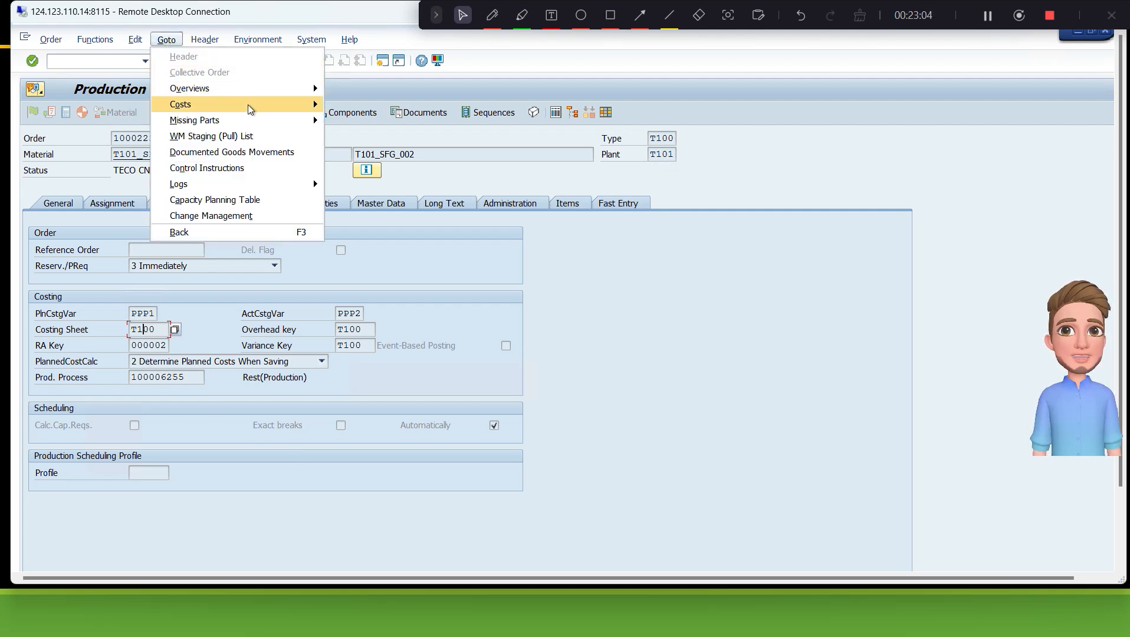
mouse_move(248, 105)
click(337, 105)
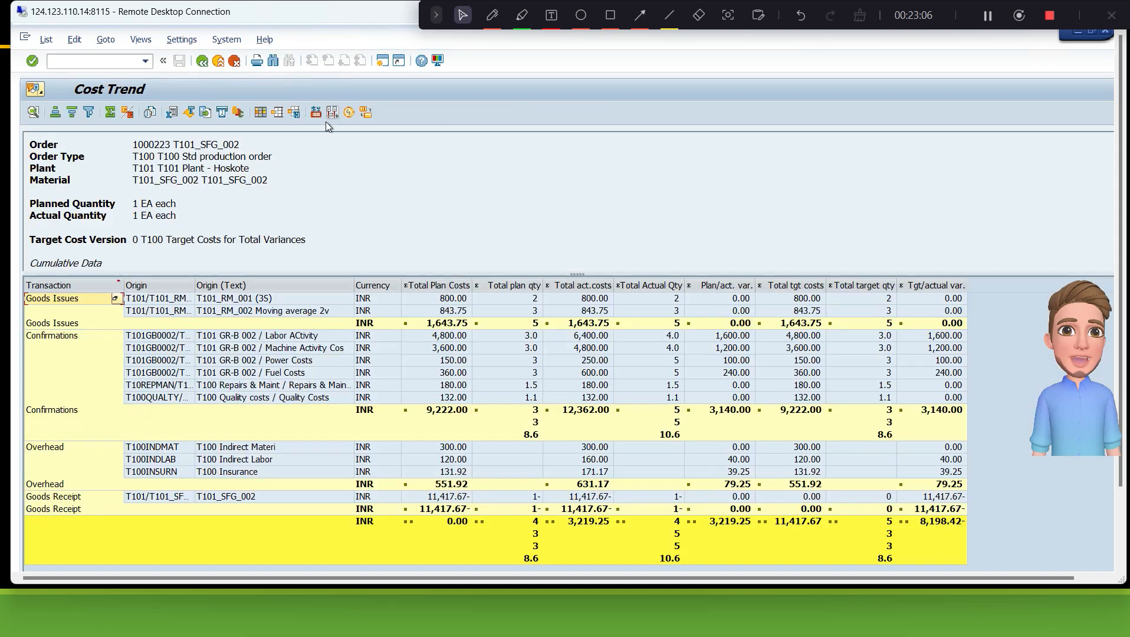
click(449, 388)
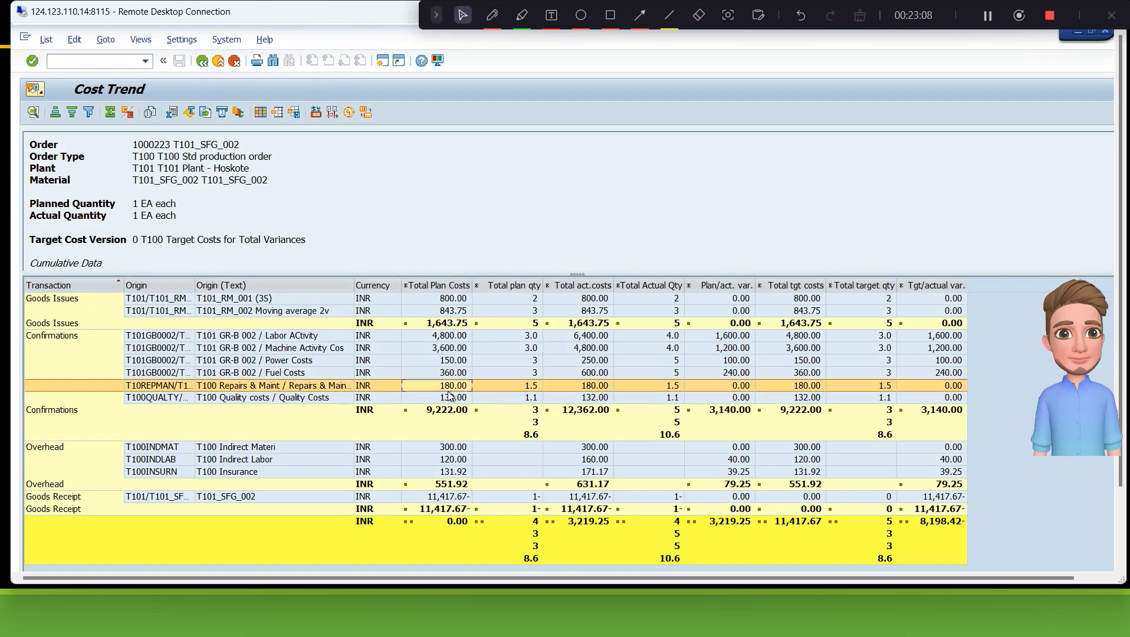
click(445, 399)
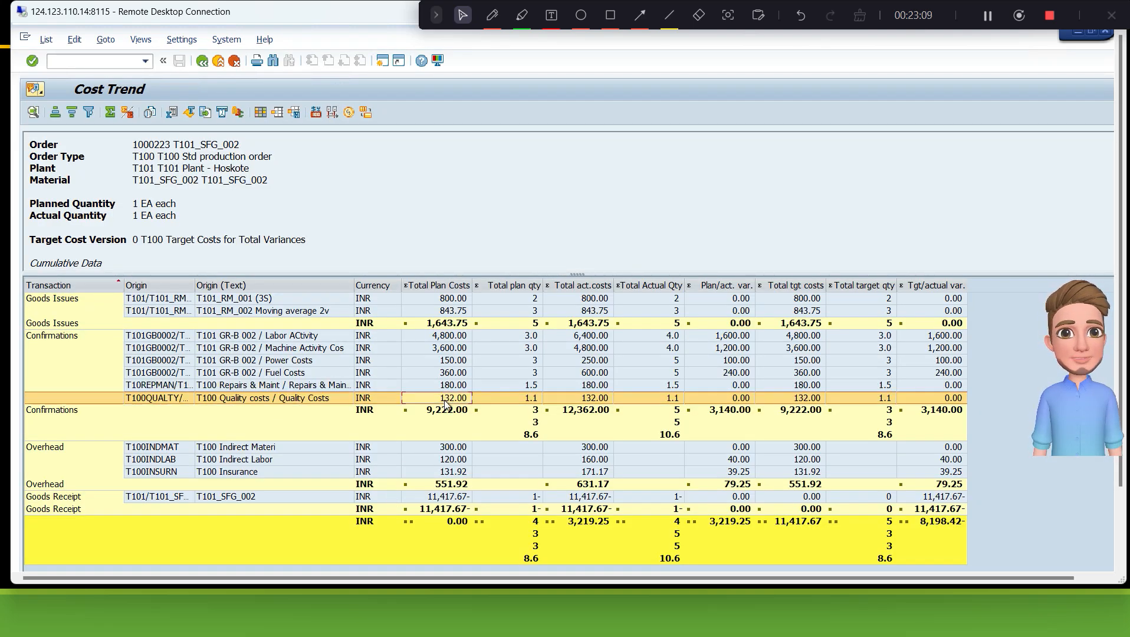
click(597, 382)
click(592, 398)
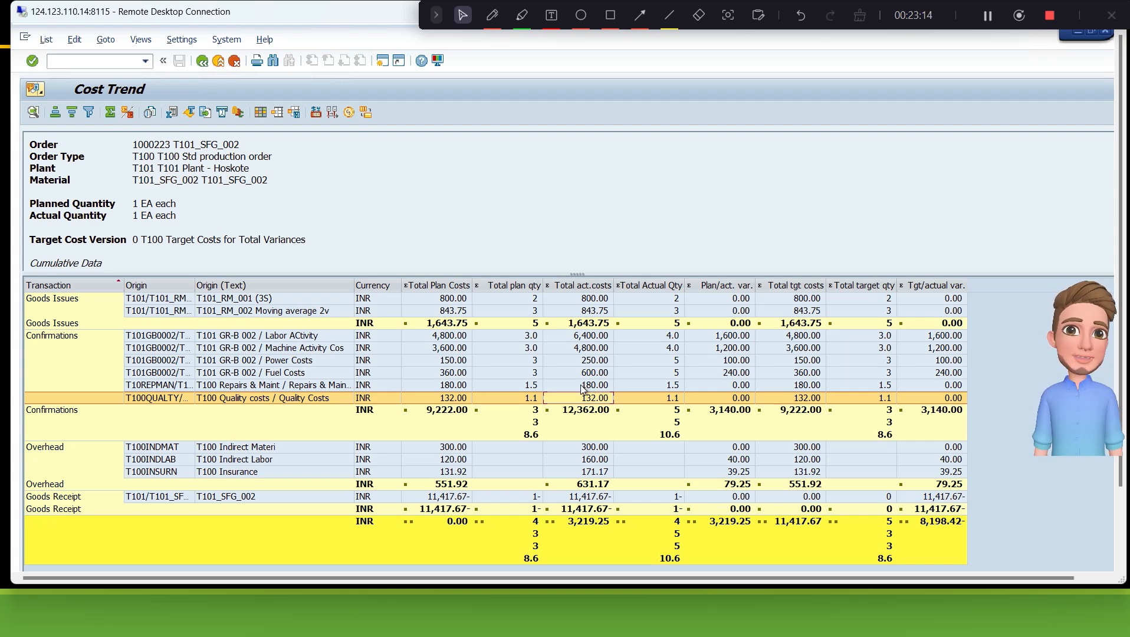
Step: Switch to the PowerPoint slide show and advance past the training overview to the closing Thankyou slide
click(260, 628)
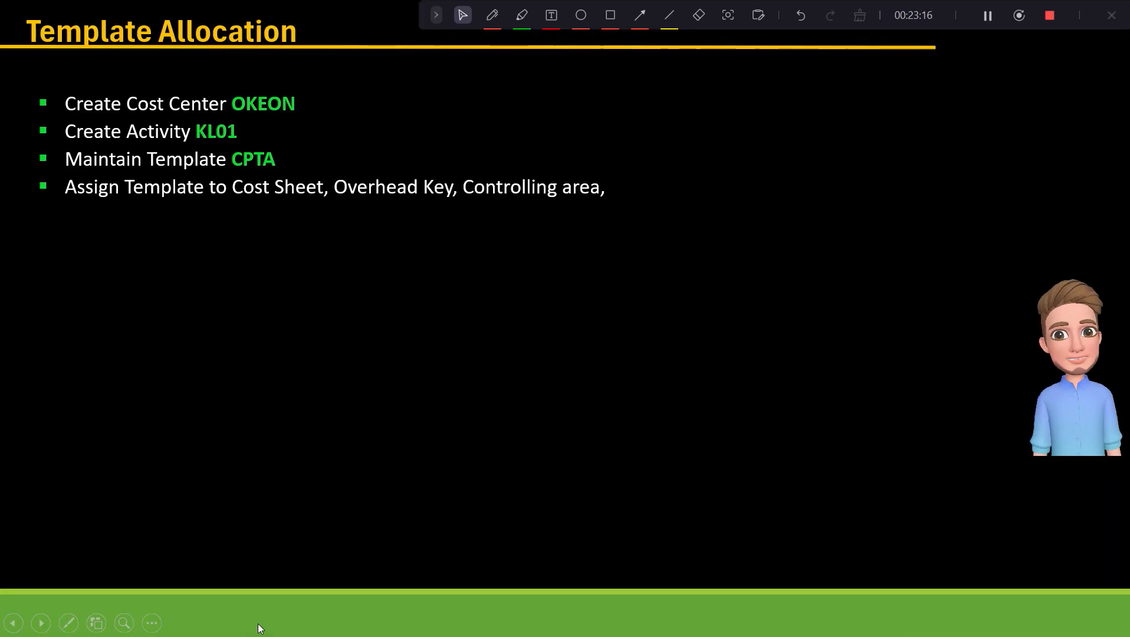
key(Right)
key(Right)
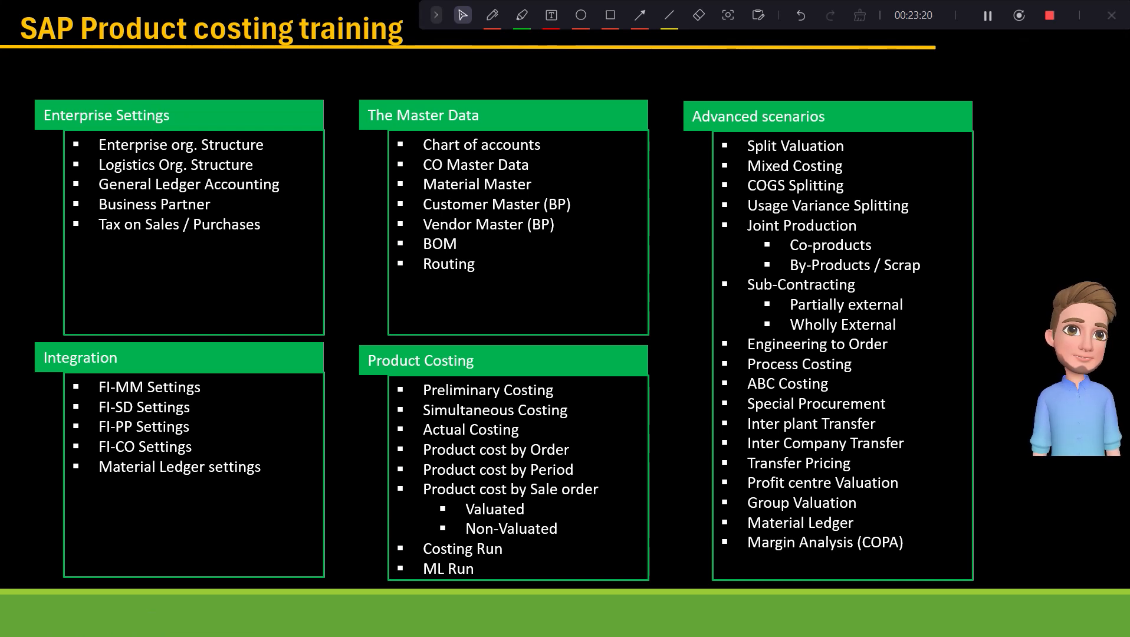
key(Right)
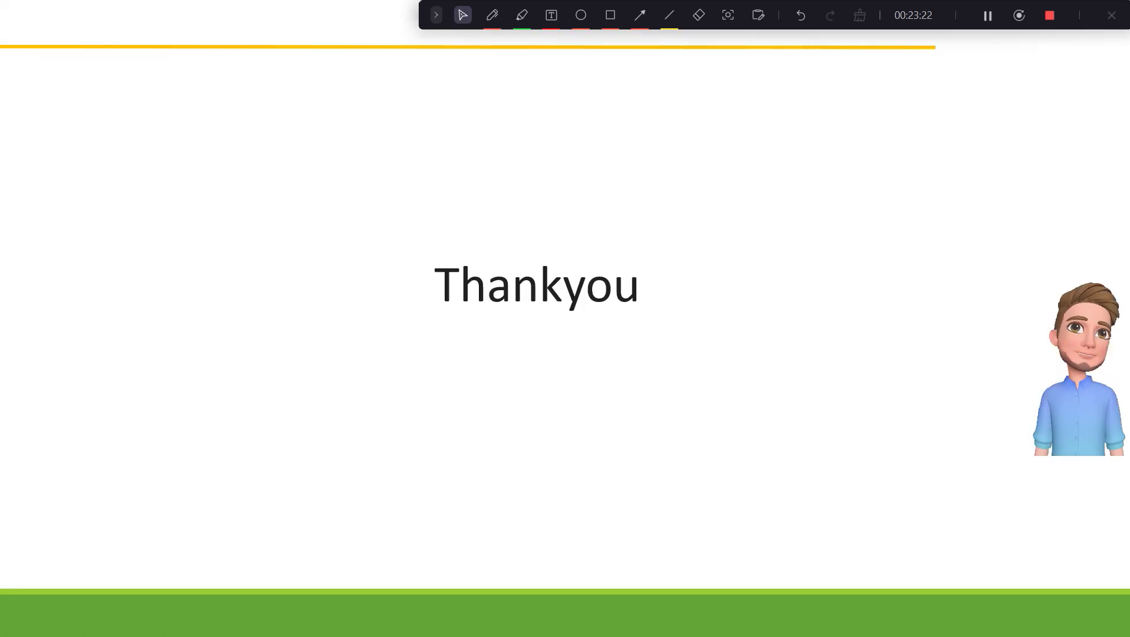